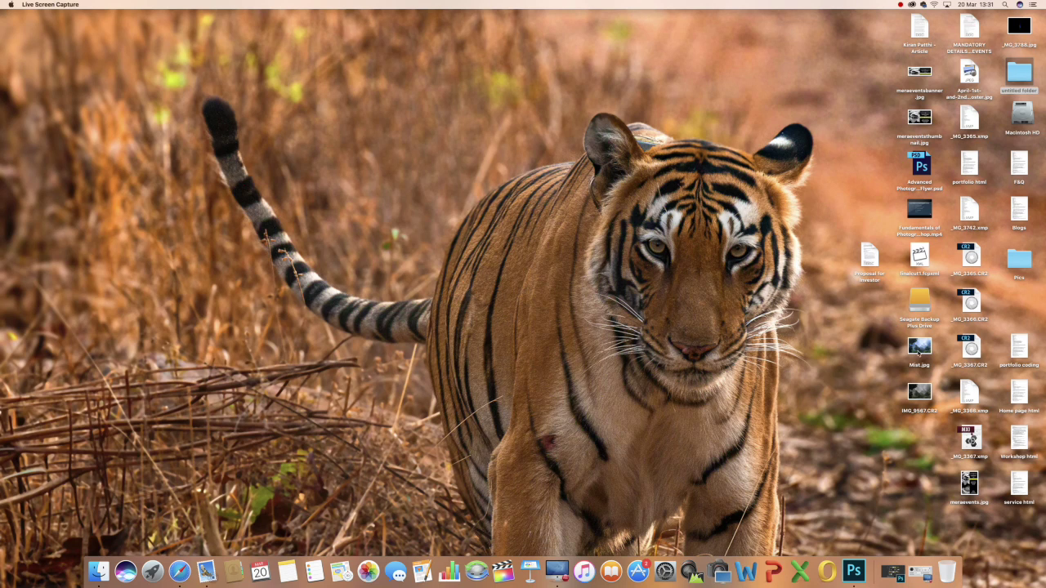
Step: View the edited Mist.jpg and the raw IMG_9567.CR2 from the desktop in Preview, and minimise both windows
double_click(919, 348)
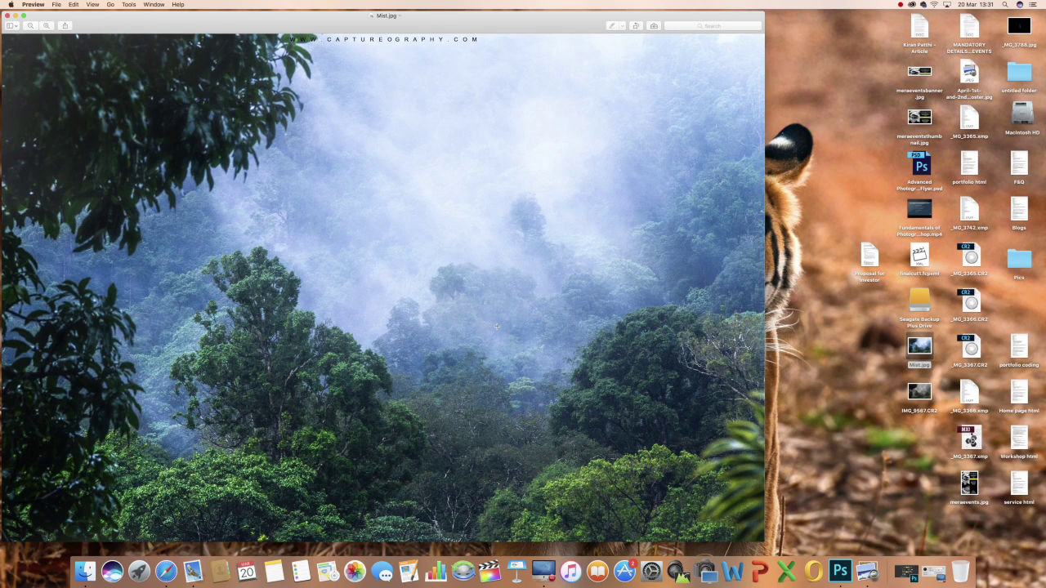
right_click(919, 398)
mouse_move(940, 399)
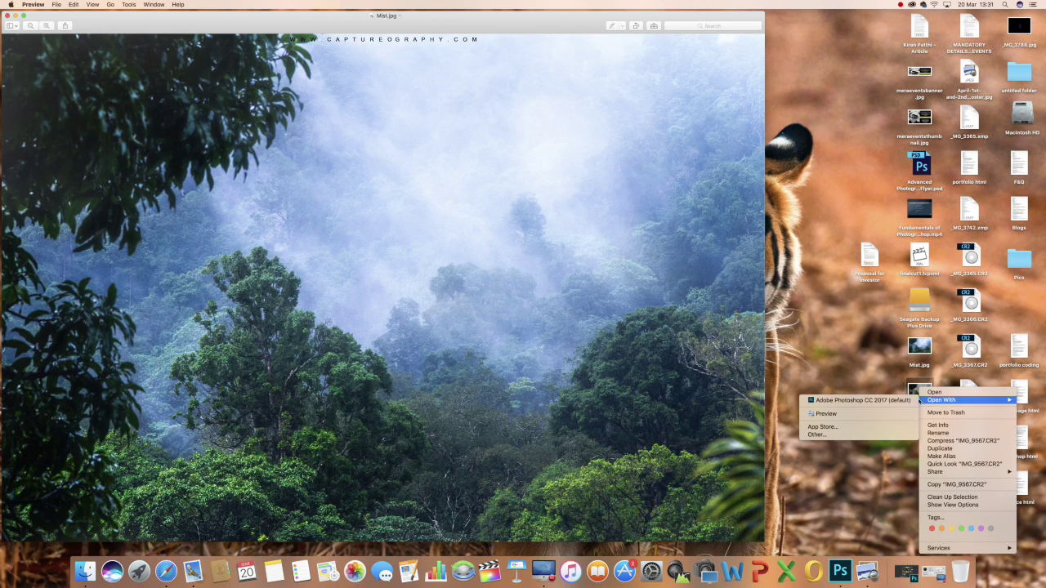
click(839, 416)
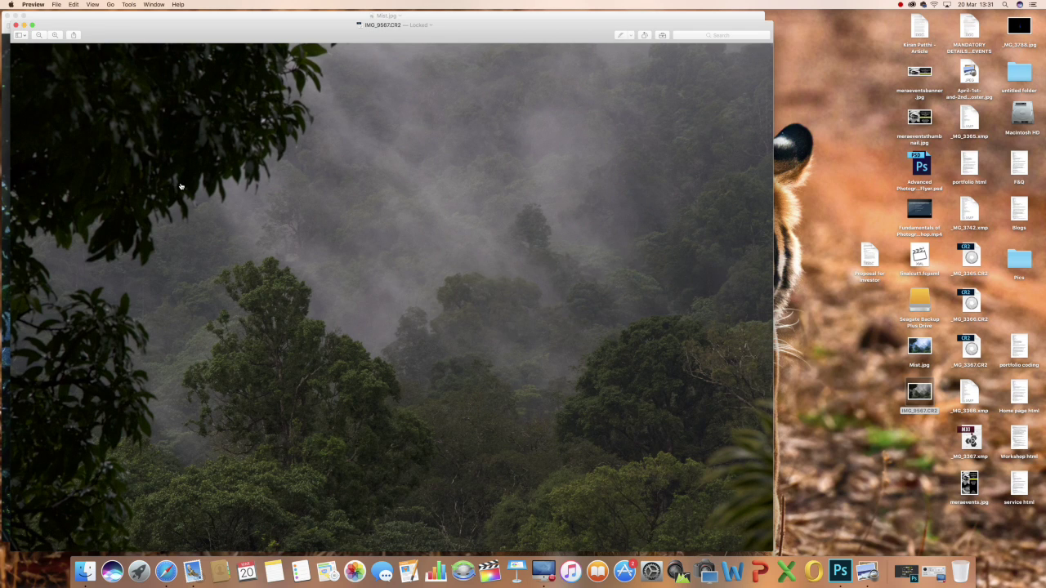
key(super+Tab)
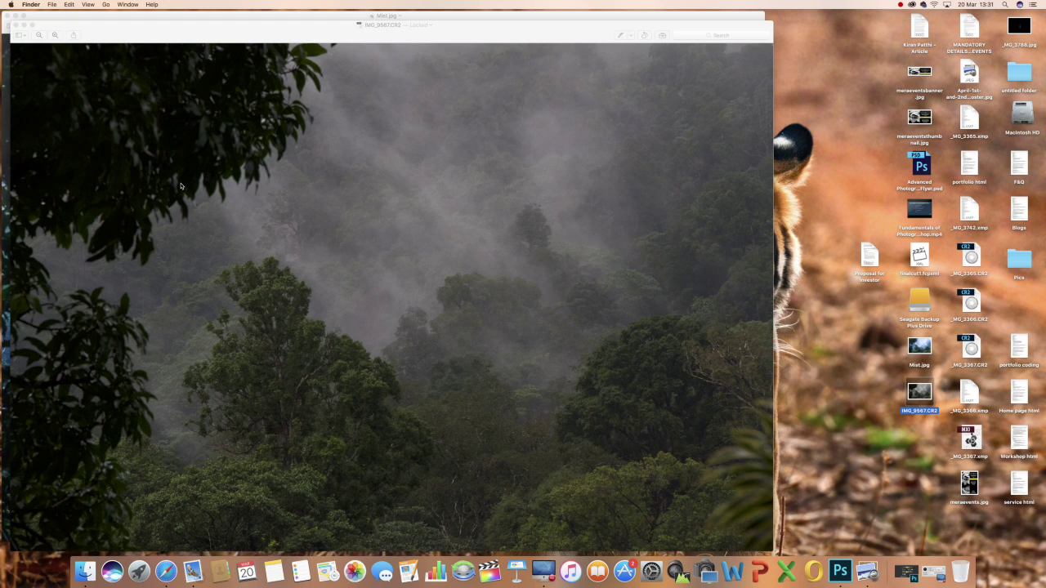
click(25, 25)
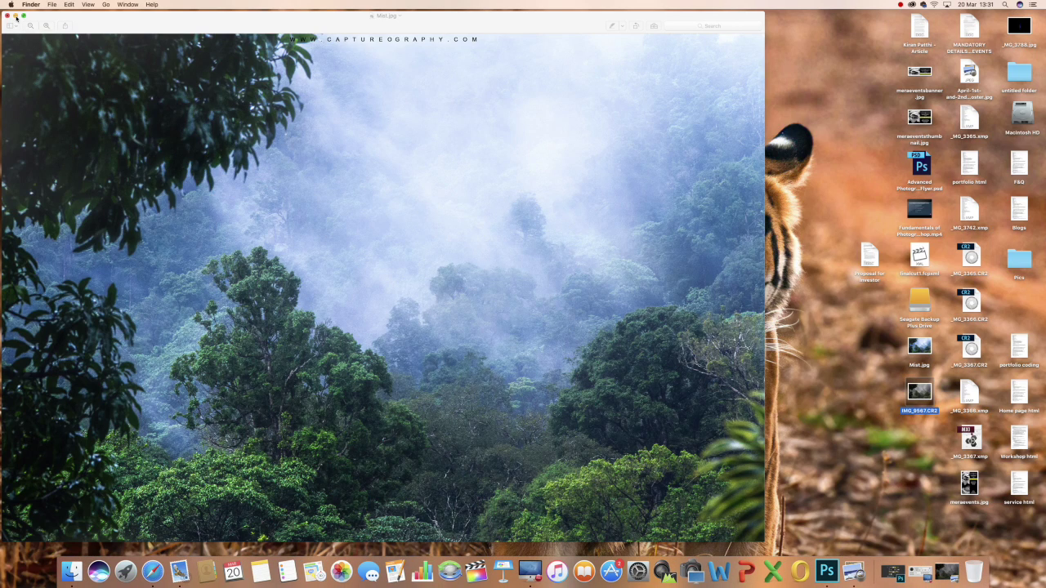
click(16, 15)
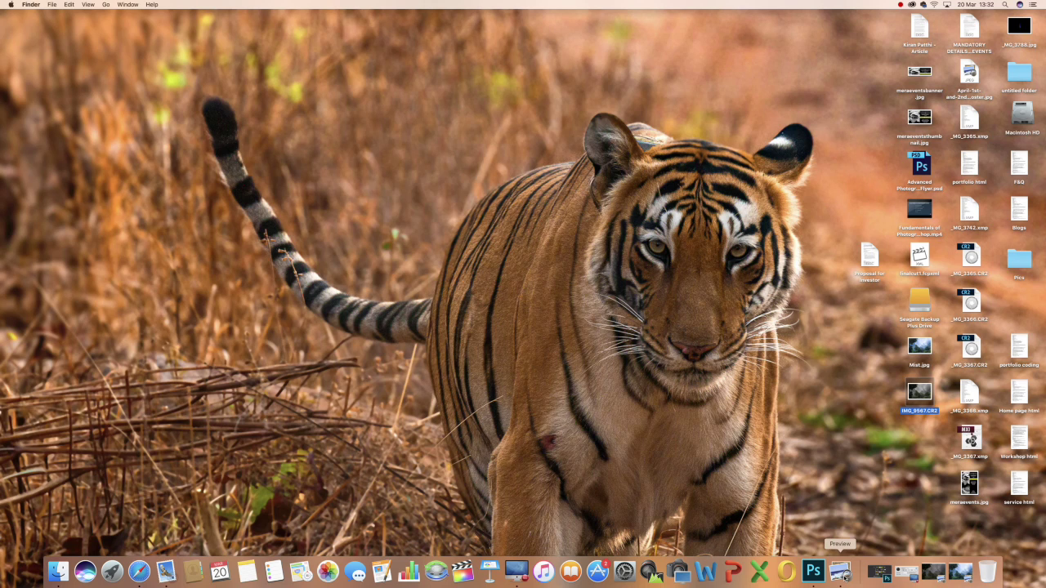
Step: Open IMG_9567.CR2 in Camera Raw and enable chromatic aberration removal and lens profile corrections
double_click(914, 393)
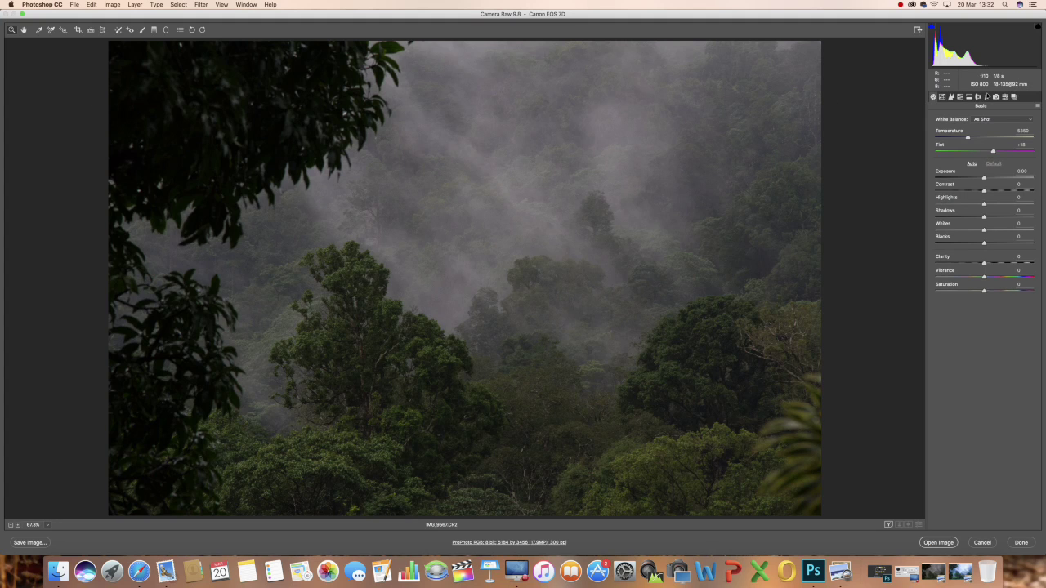
click(979, 97)
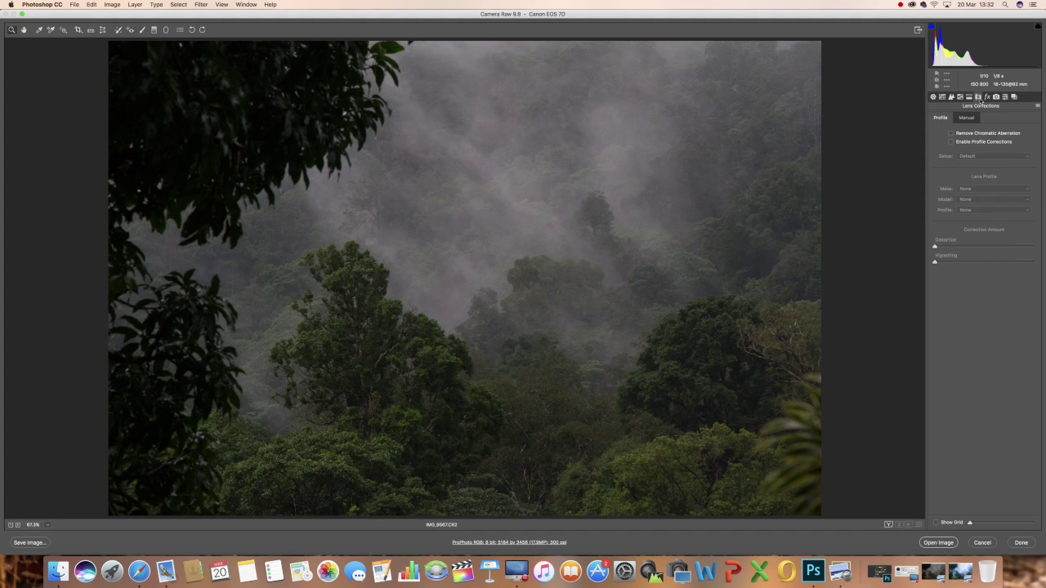
click(950, 134)
click(951, 142)
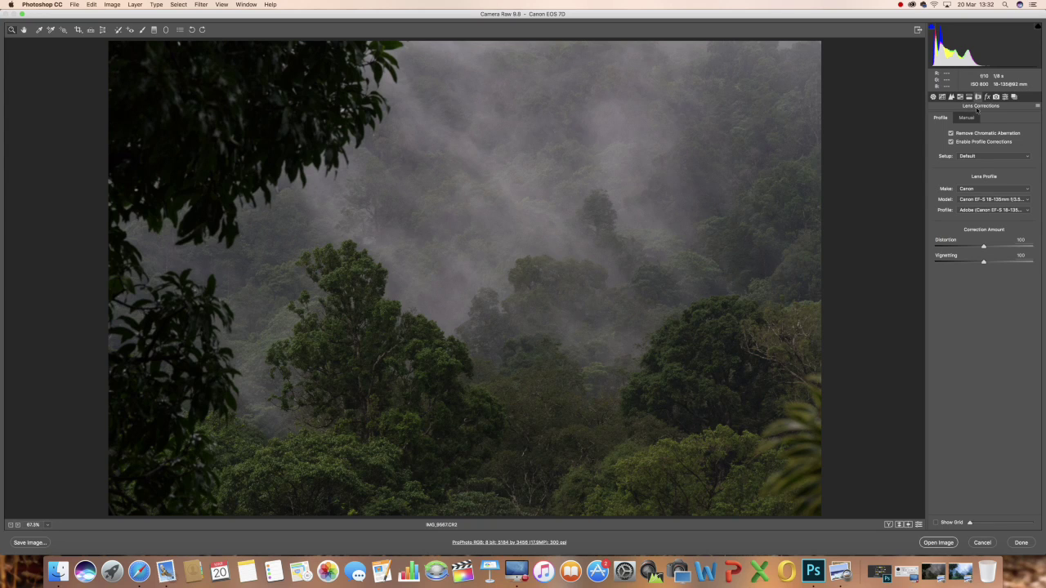
Step: Try the Dehaze effect at +100 and -100, and set its amount to +23
click(987, 97)
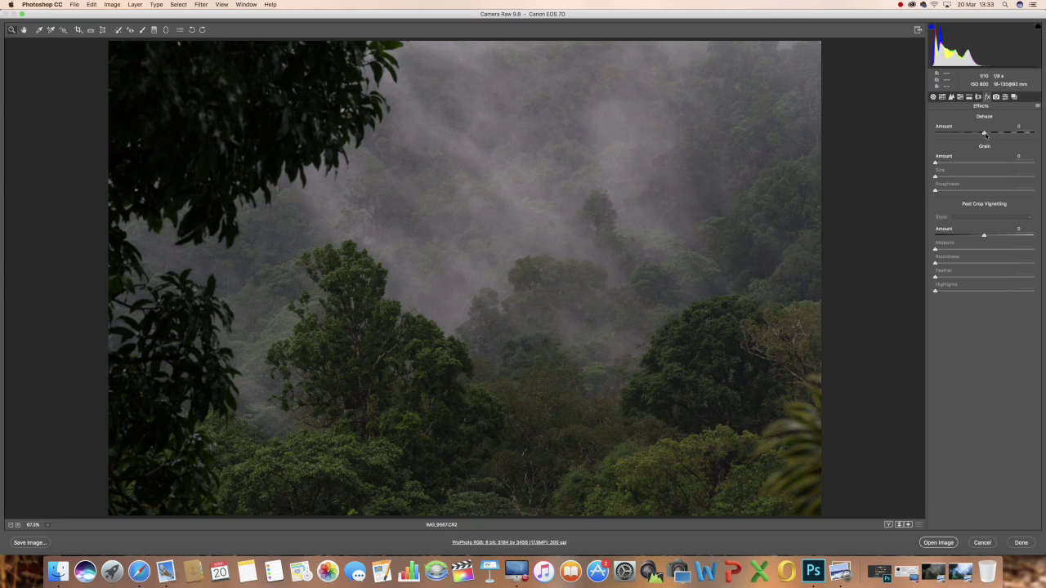
drag(986, 136, 999, 135)
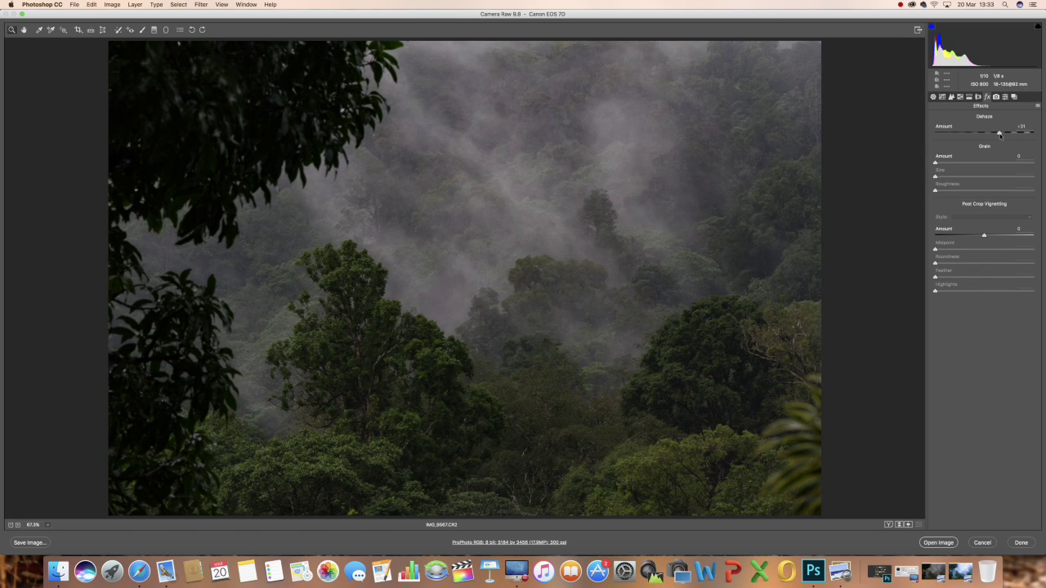
drag(999, 136, 1035, 136)
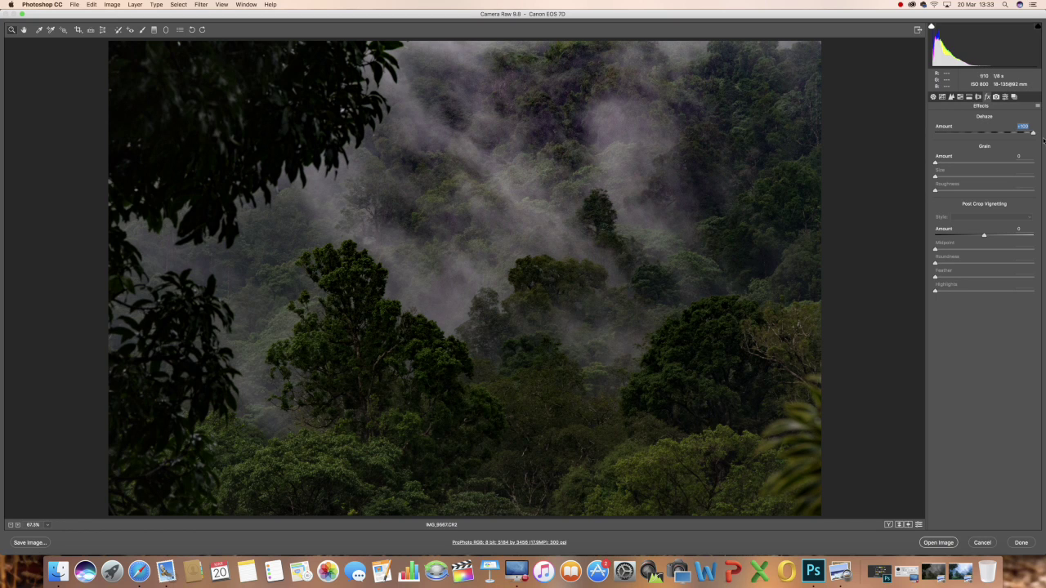
drag(1033, 135, 924, 134)
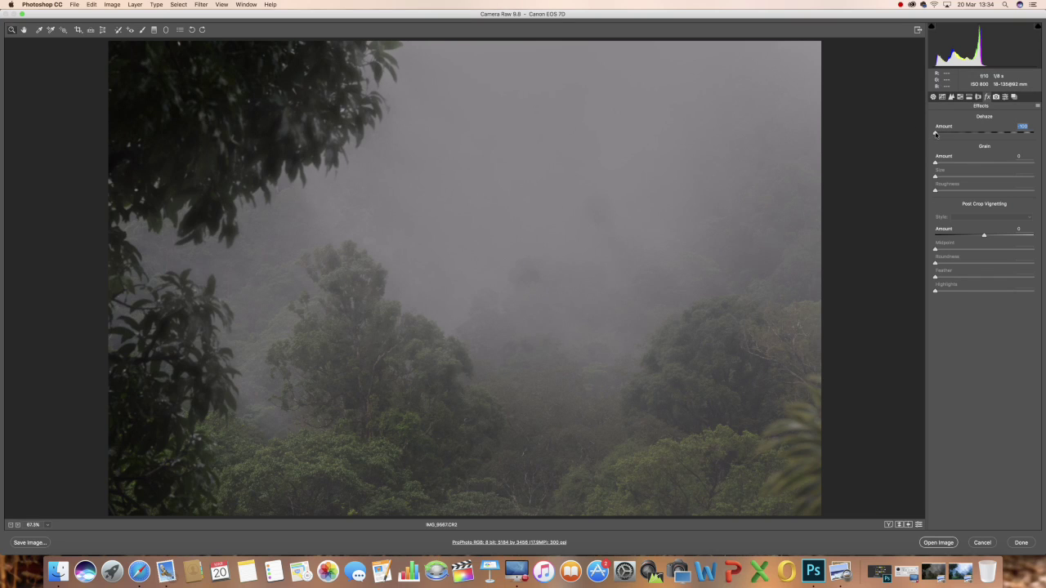
click(985, 135)
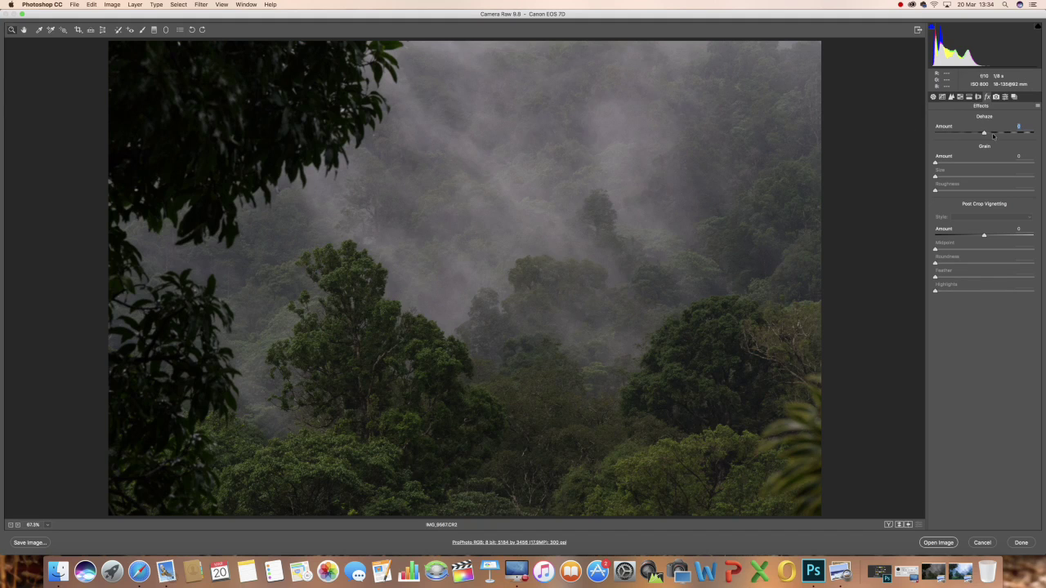
drag(987, 135, 999, 137)
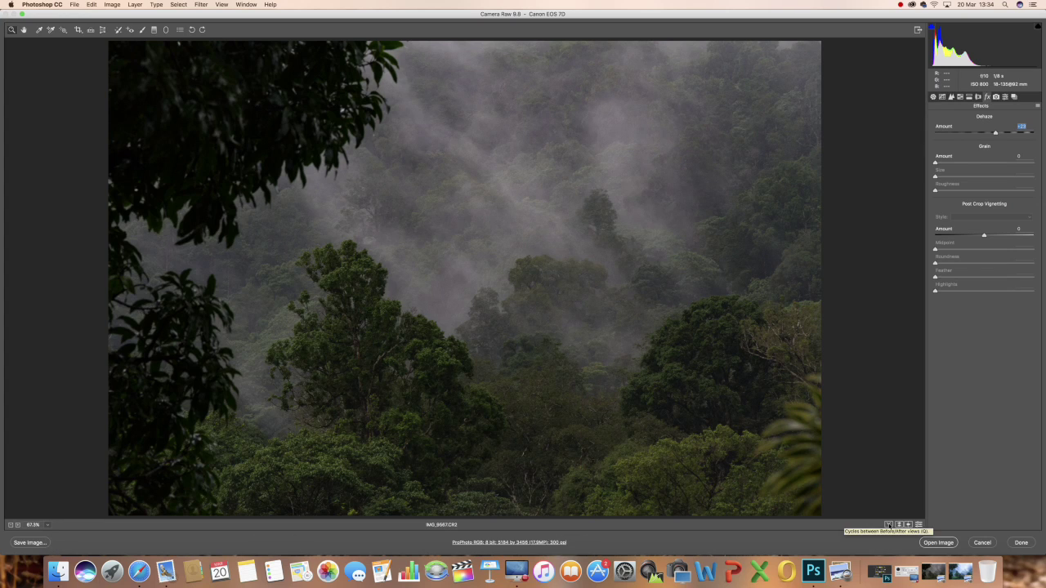
Step: Compare the photo before and after the edits in side-by-side, split and stacked layouts
click(888, 525)
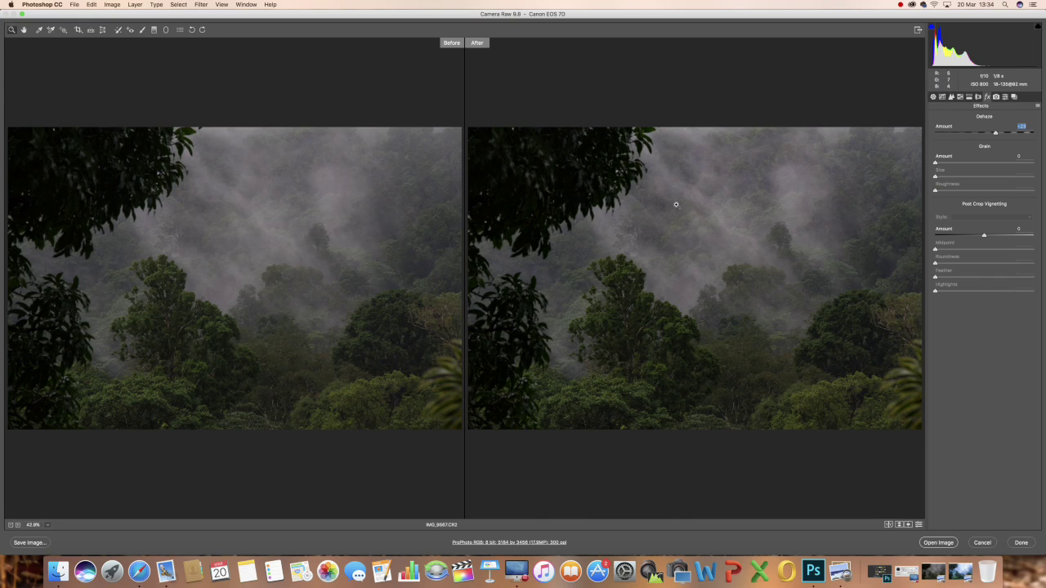
click(889, 526)
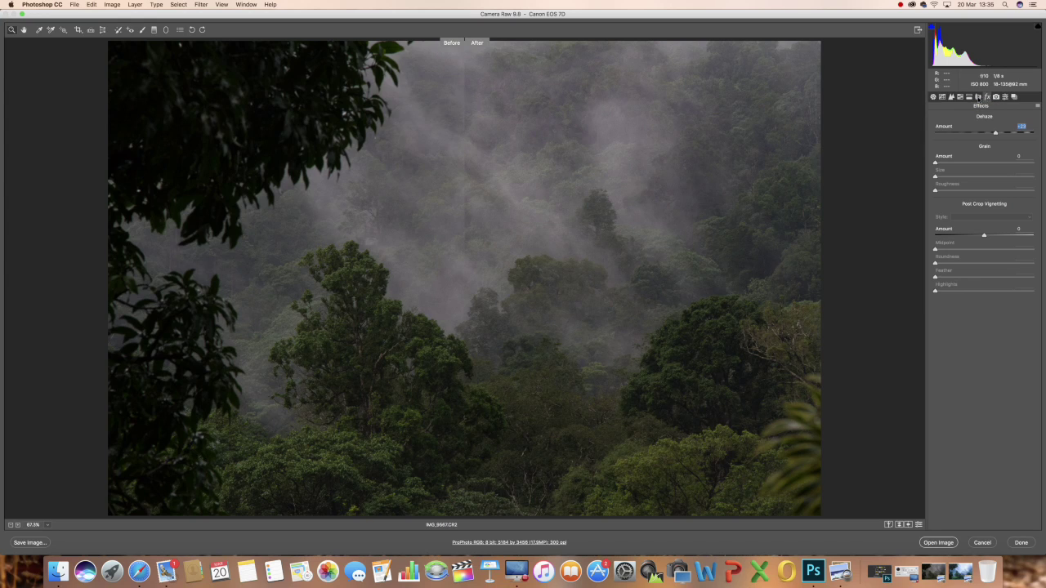
click(933, 96)
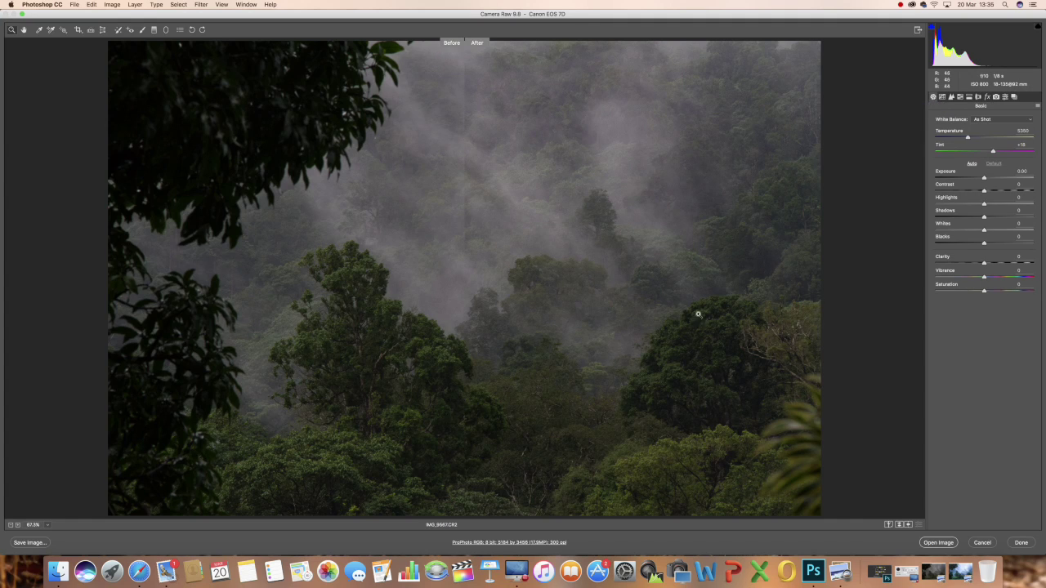
click(889, 524)
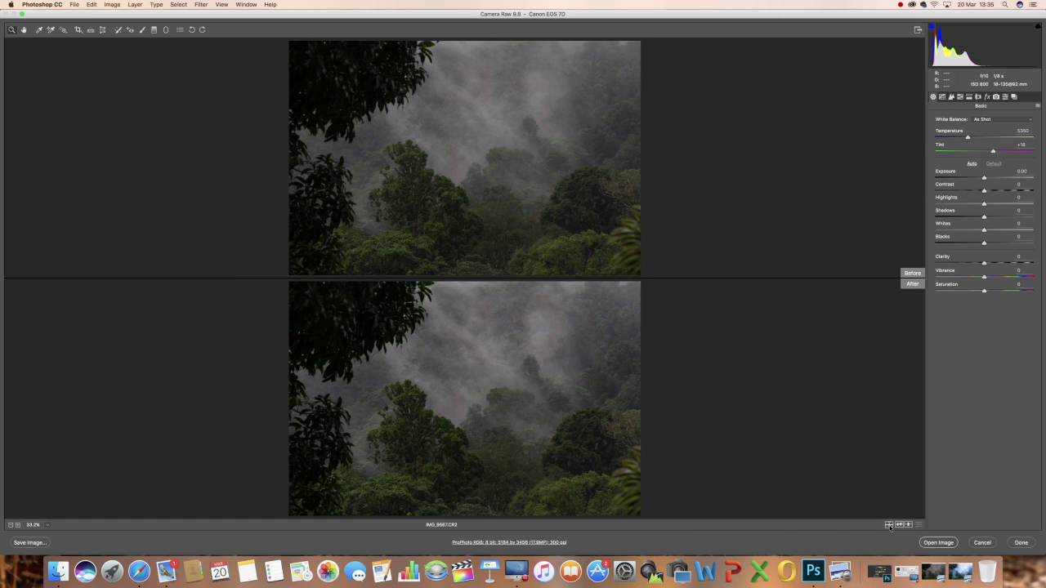
click(889, 526)
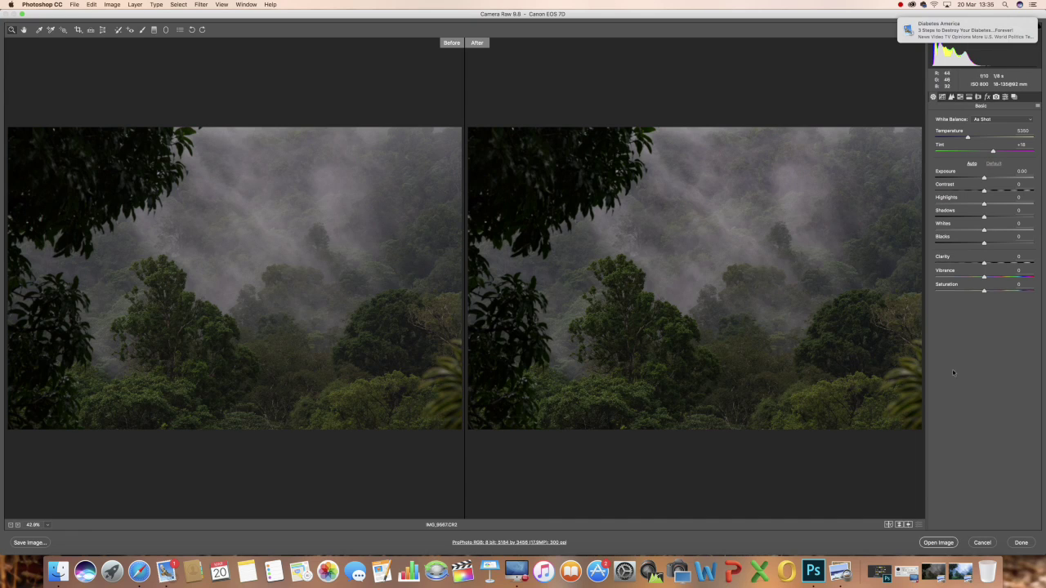
Step: Dismiss the mail notification and switch Camera Raw to full screen
mouse_move(1020, 18)
click(1026, 24)
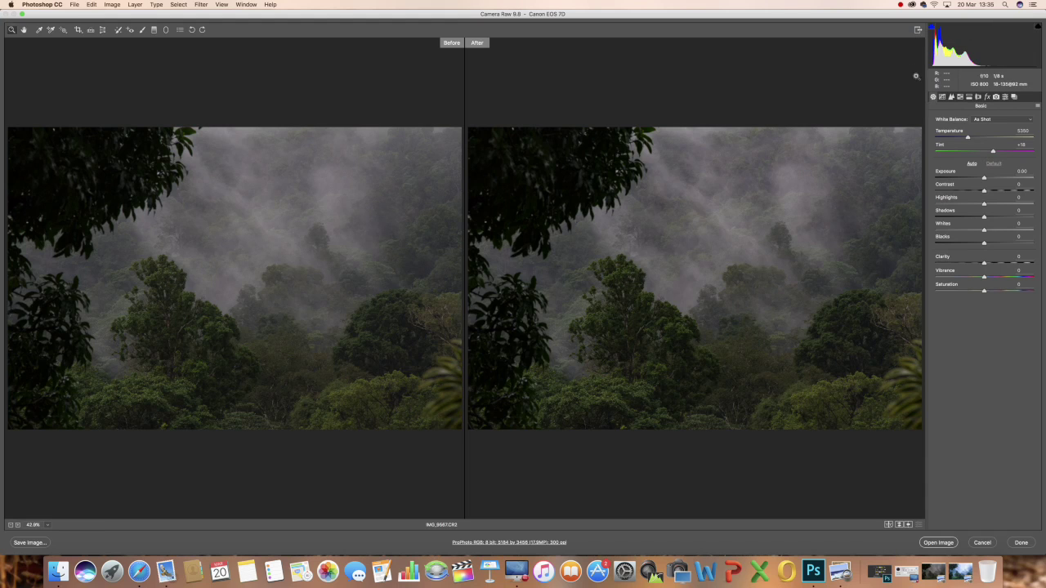
click(919, 30)
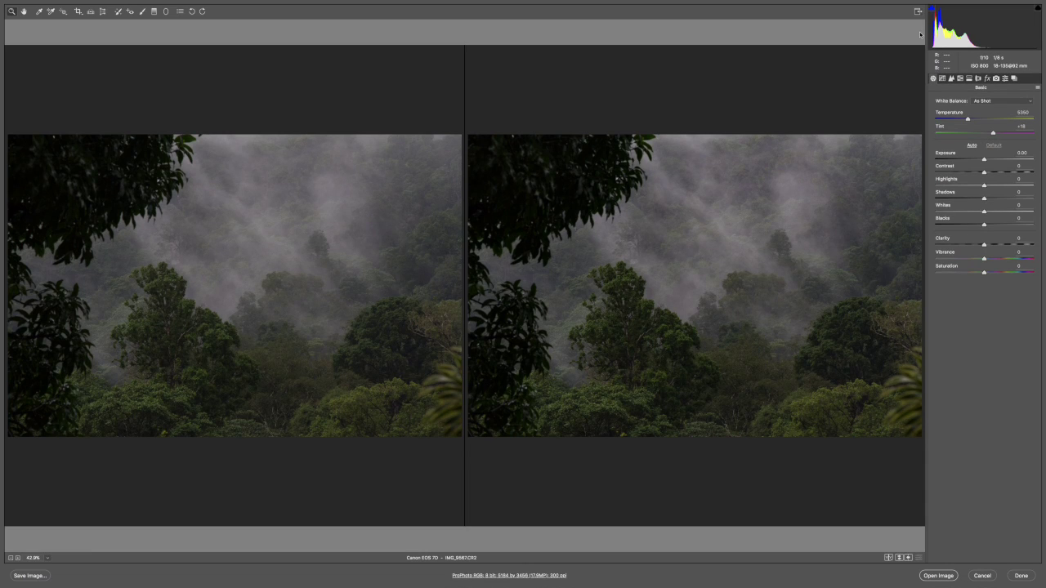
Step: Zoom the before/after comparison to 50% and cycle through its views
click(707, 264)
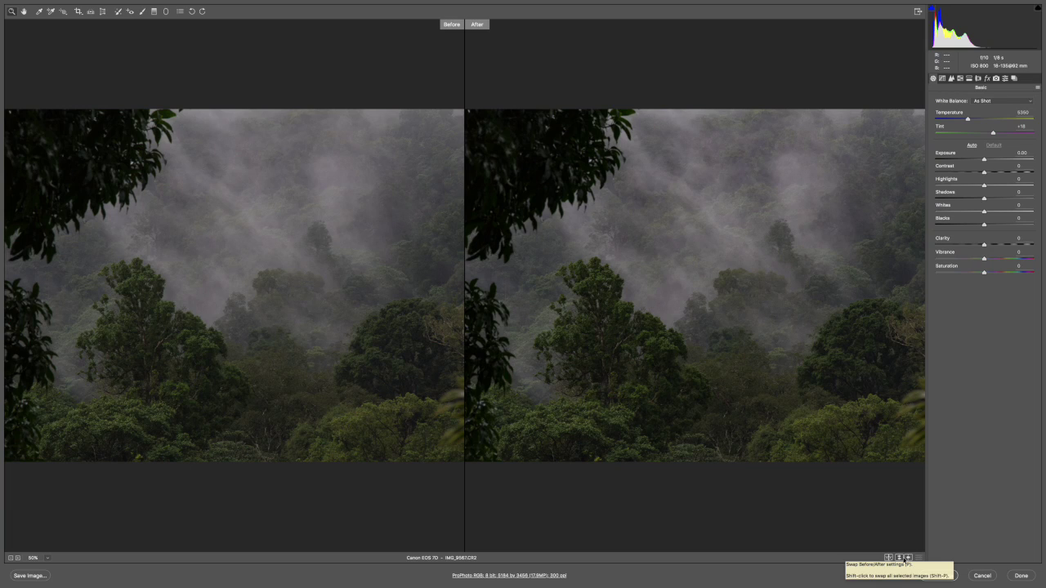
click(889, 557)
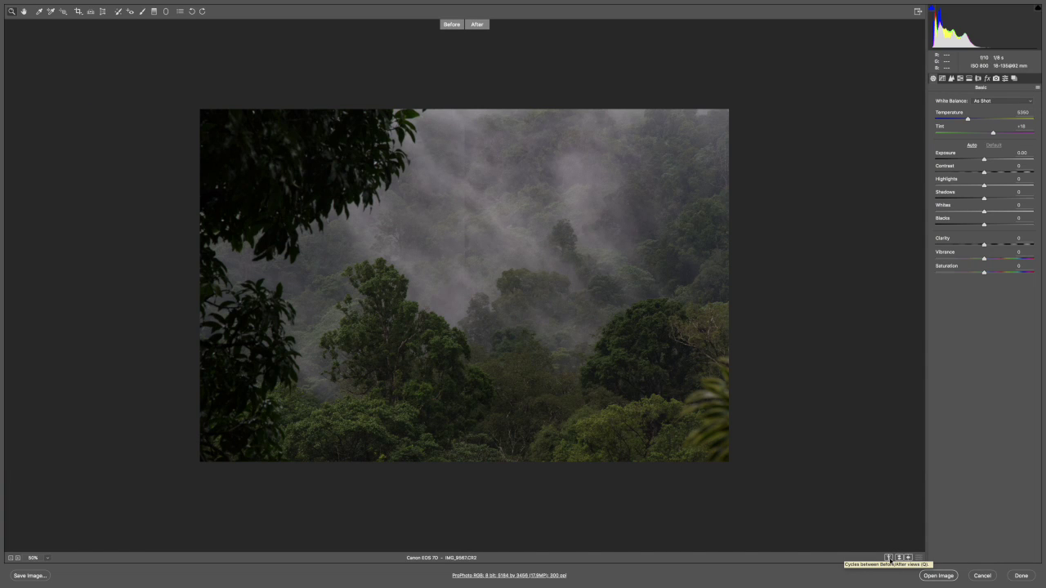
click(889, 558)
click(889, 558)
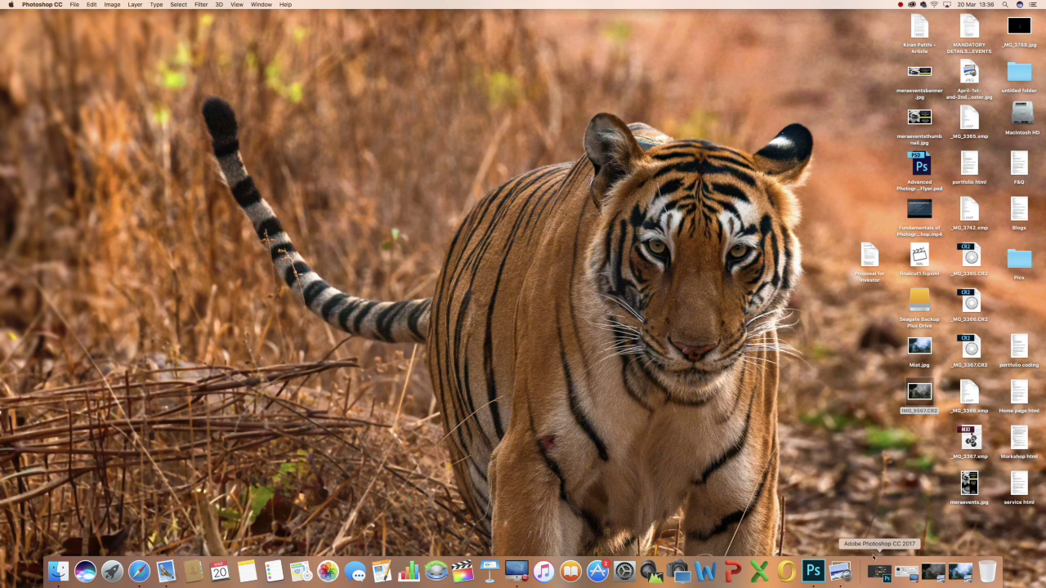
Step: Try to reopen IMG_9567.CR2 from Photoshop's recent files, closing its Preview window and minimising Photoshop
click(813, 571)
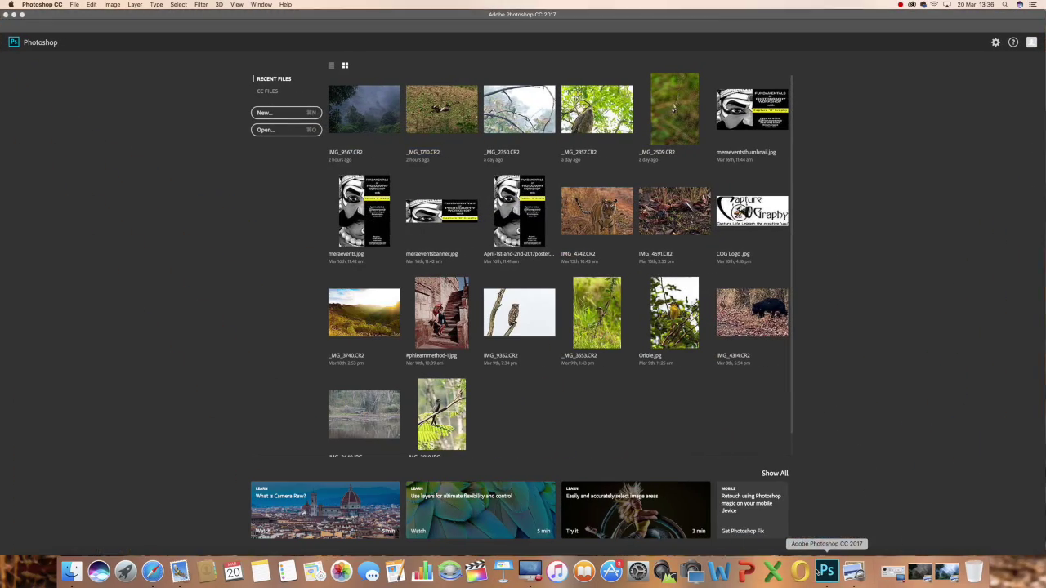
click(919, 572)
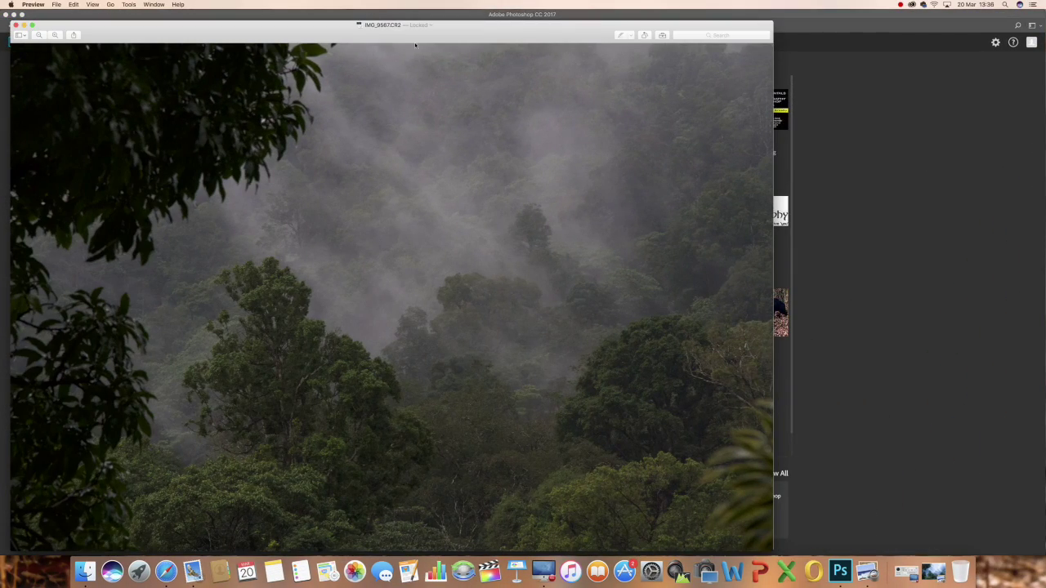
click(15, 25)
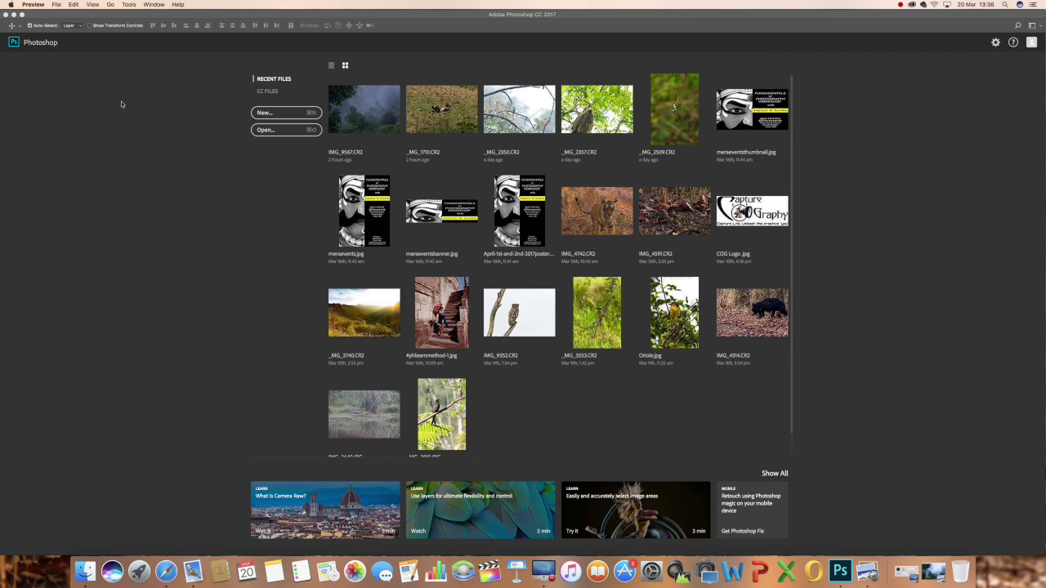
click(350, 111)
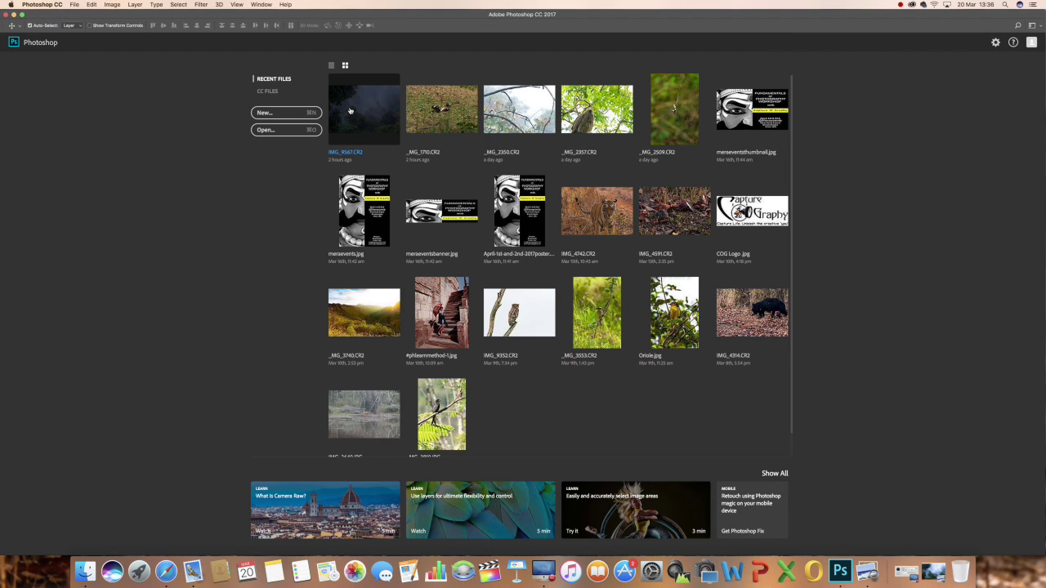
click(14, 15)
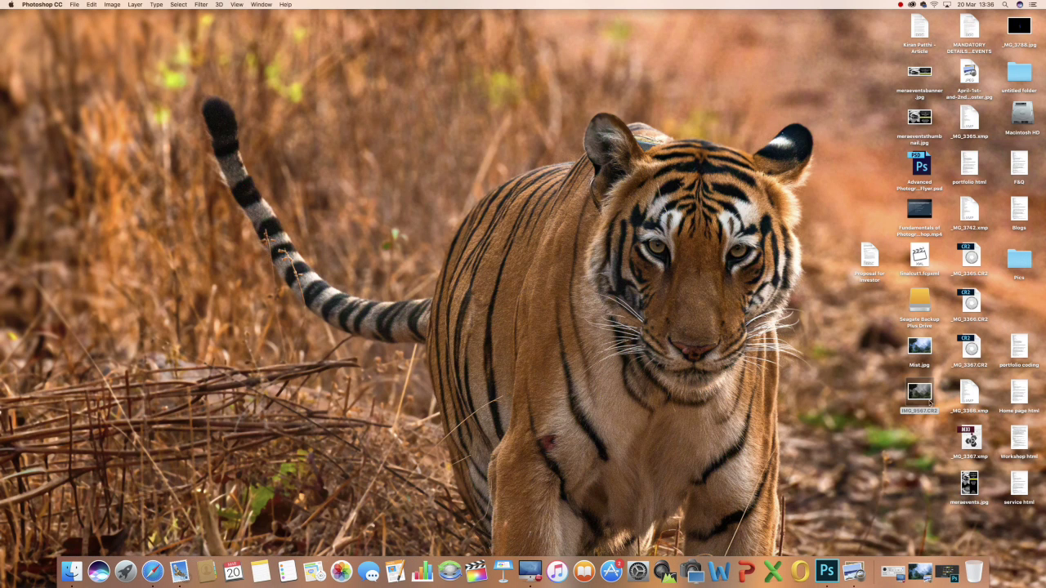
Step: Open IMG_9567.CR2 from the desktop with Adobe Photoshop CC 2017
right_click(929, 403)
mouse_move(936, 400)
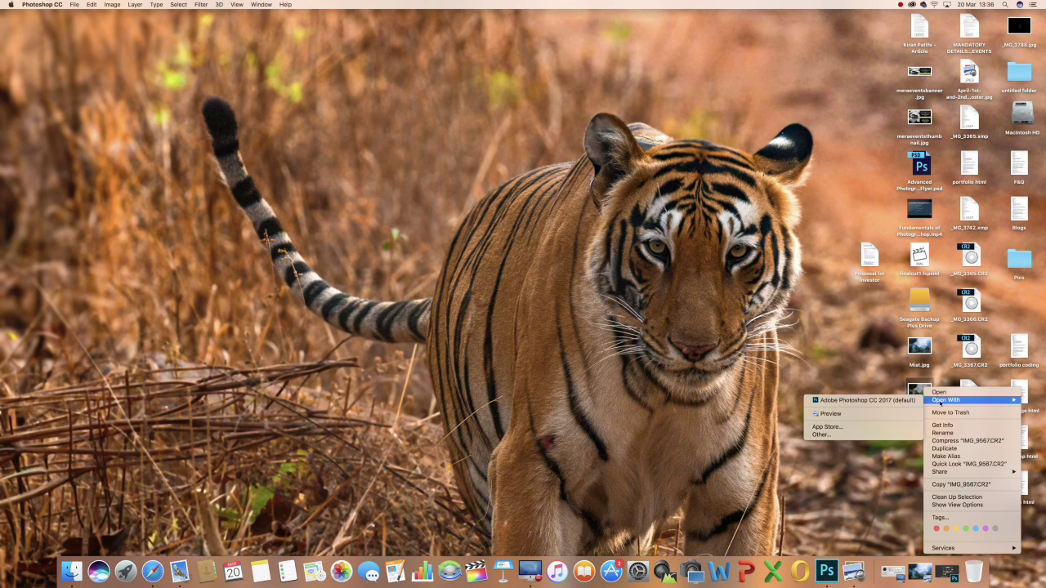
click(892, 400)
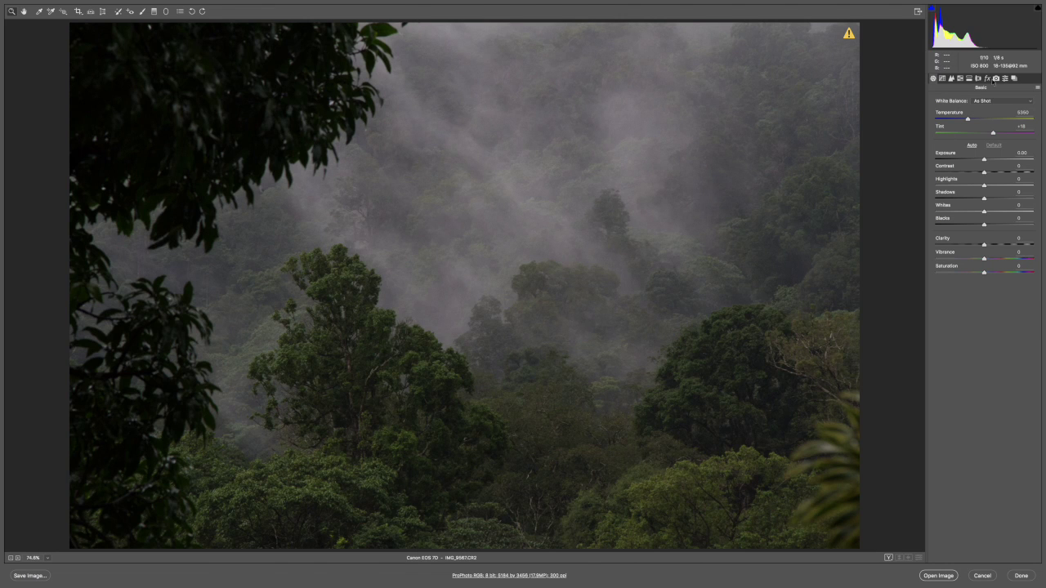
Step: Turn on Remove Chromatic Aberration and Enable Profile Corrections for the raw photo
click(979, 79)
click(951, 115)
click(951, 123)
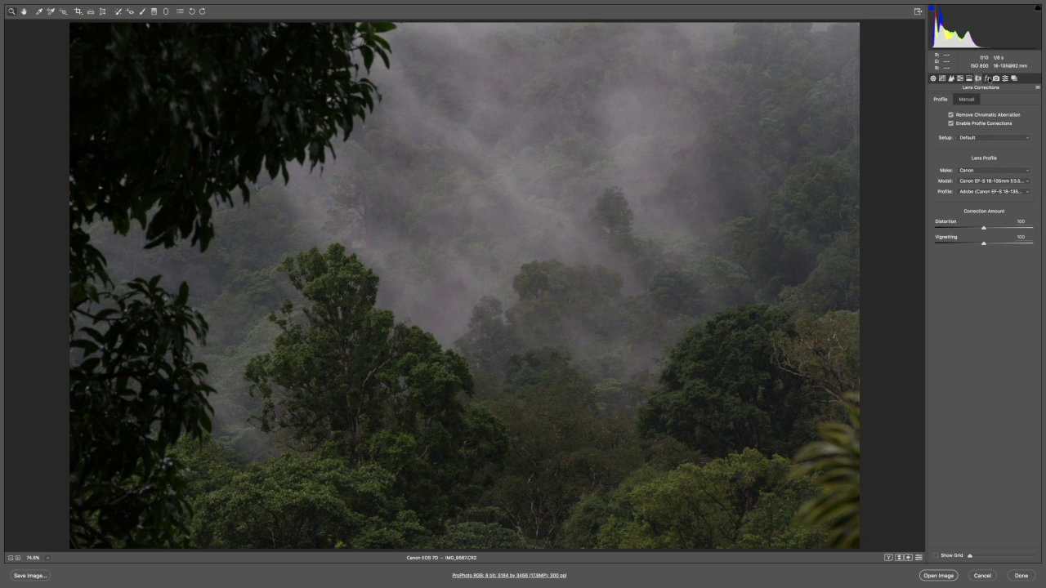
Step: Set the Dehaze amount to +22 in the photo's effects
click(987, 79)
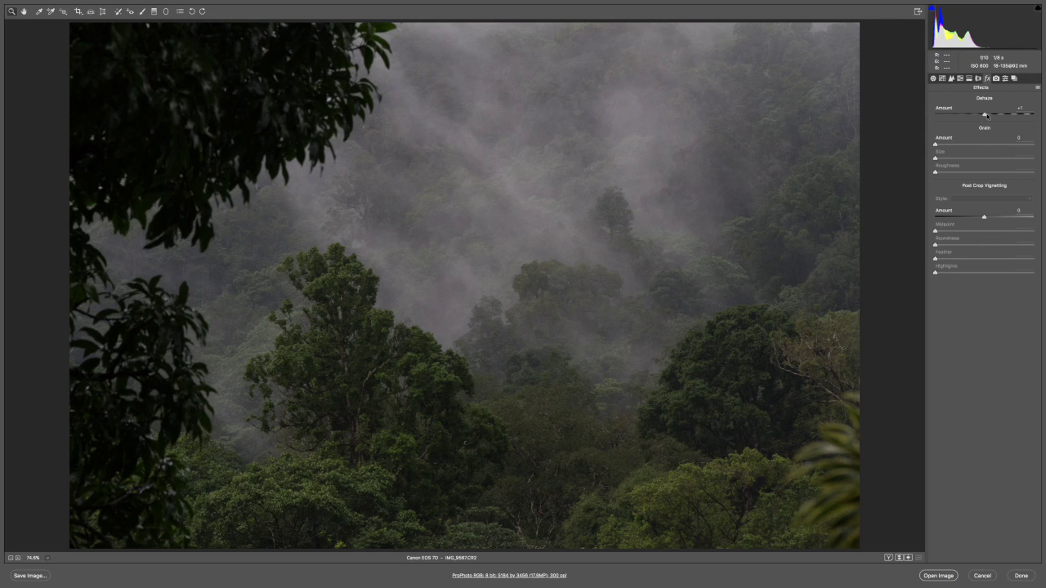
drag(988, 115, 994, 116)
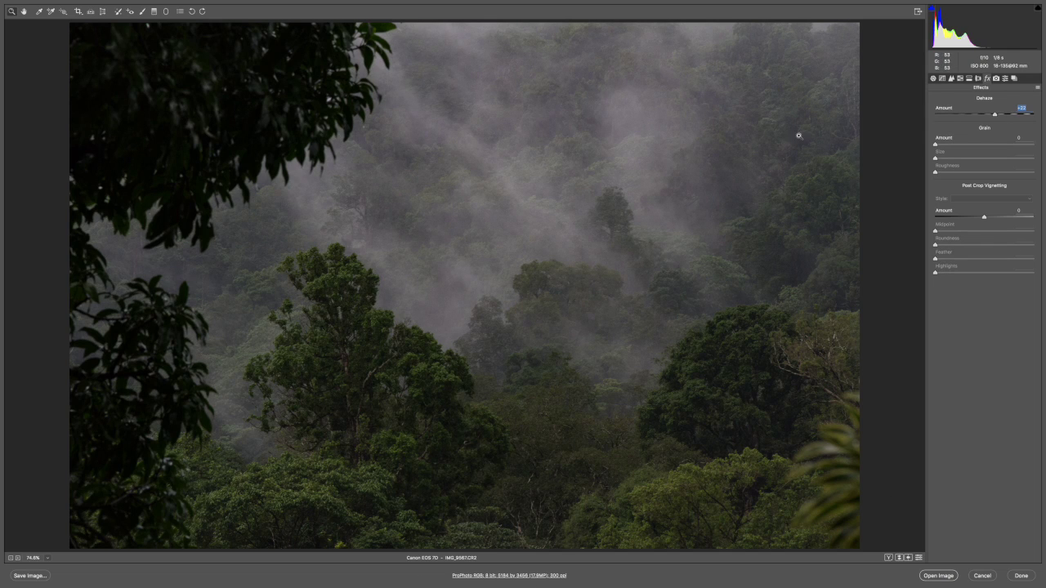
Step: Warm the raw photo's white balance temperature to 5650 in the basic adjustments
click(934, 78)
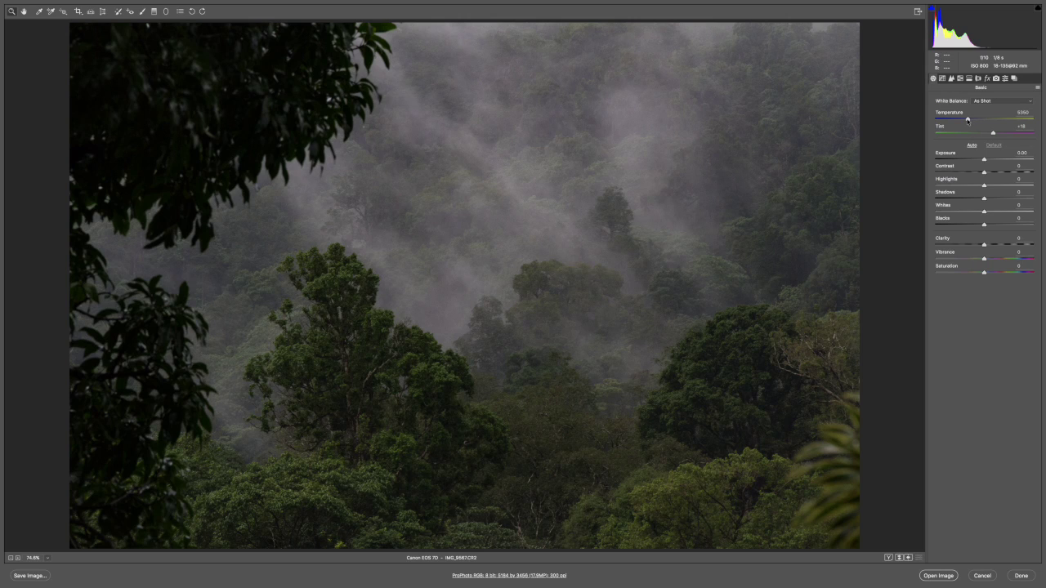
click(967, 120)
drag(970, 122, 972, 123)
Step: Set the photo's Shadows to +80 and Highlights to -22
drag(984, 199, 1017, 202)
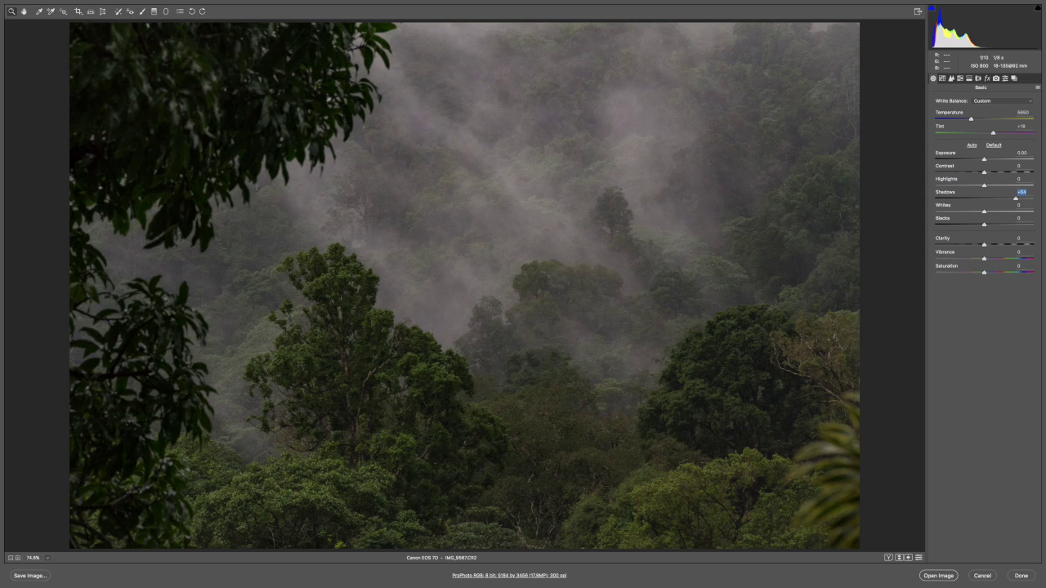
drag(1016, 201, 985, 201)
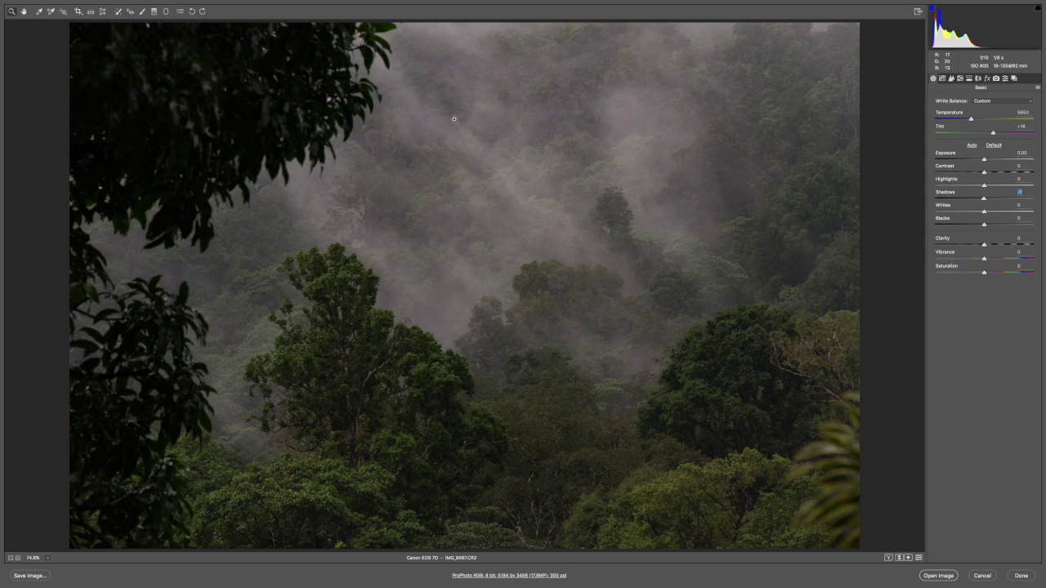
drag(986, 199, 1035, 204)
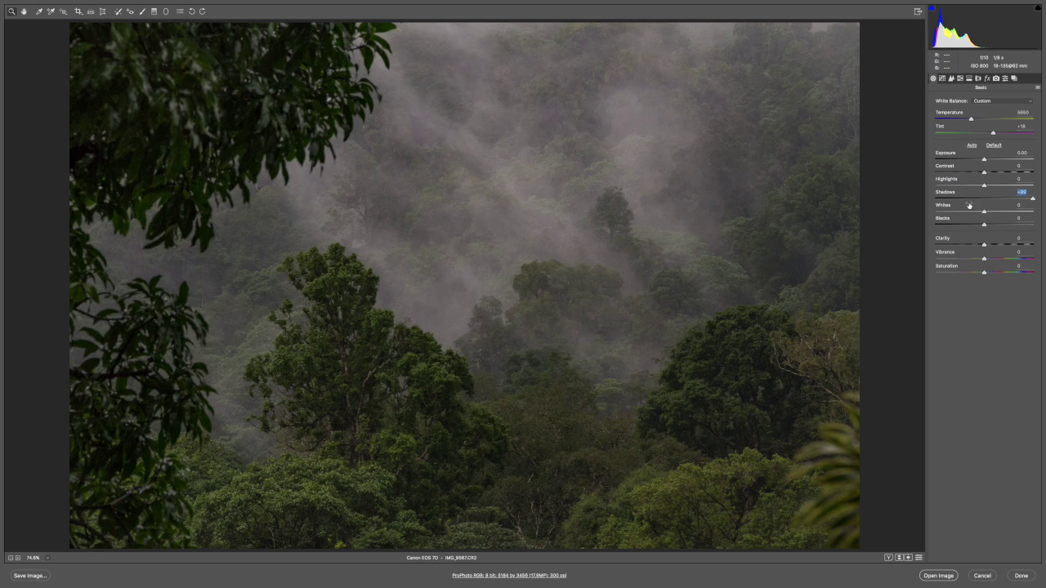
drag(984, 186, 973, 188)
drag(1032, 201, 1023, 201)
Step: Set Contrast to +18, Blacks to -6, Vibrance to +20 and Clarity to +12
drag(984, 173, 987, 173)
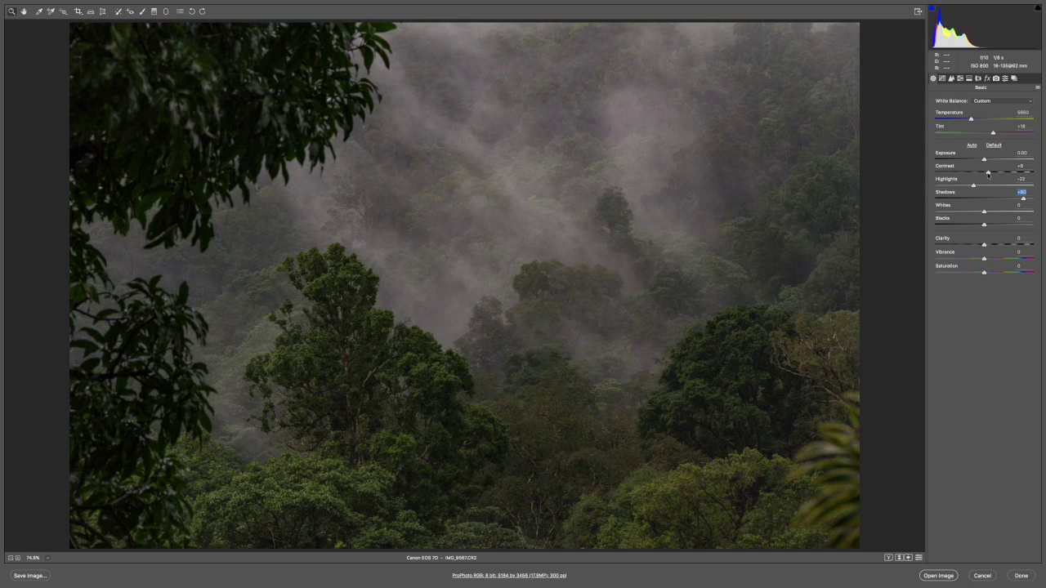
drag(989, 173, 993, 174)
drag(984, 226, 981, 226)
drag(984, 260, 994, 262)
drag(985, 245, 991, 246)
click(951, 78)
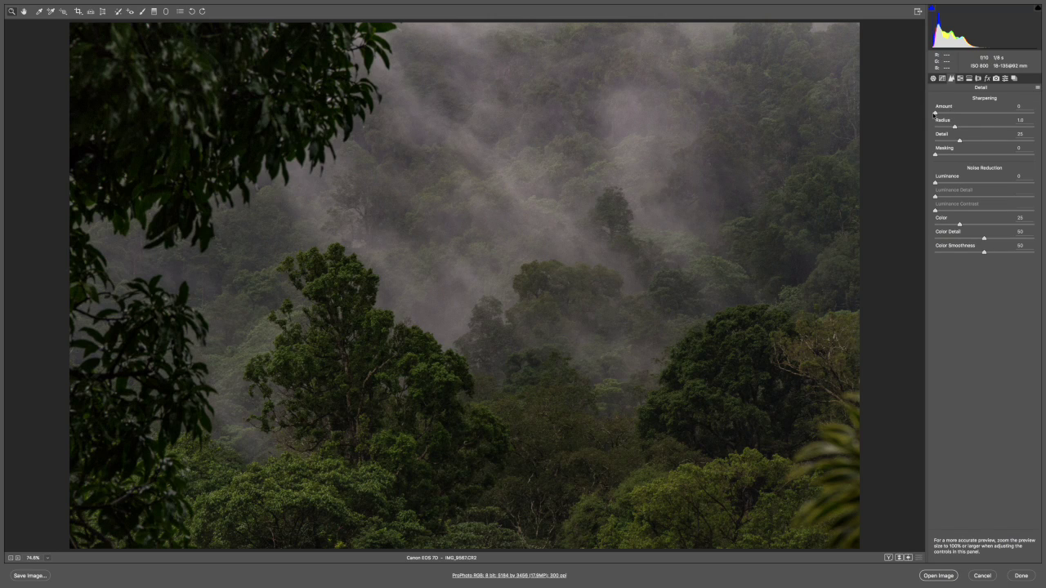
drag(934, 114, 934, 115)
click(933, 79)
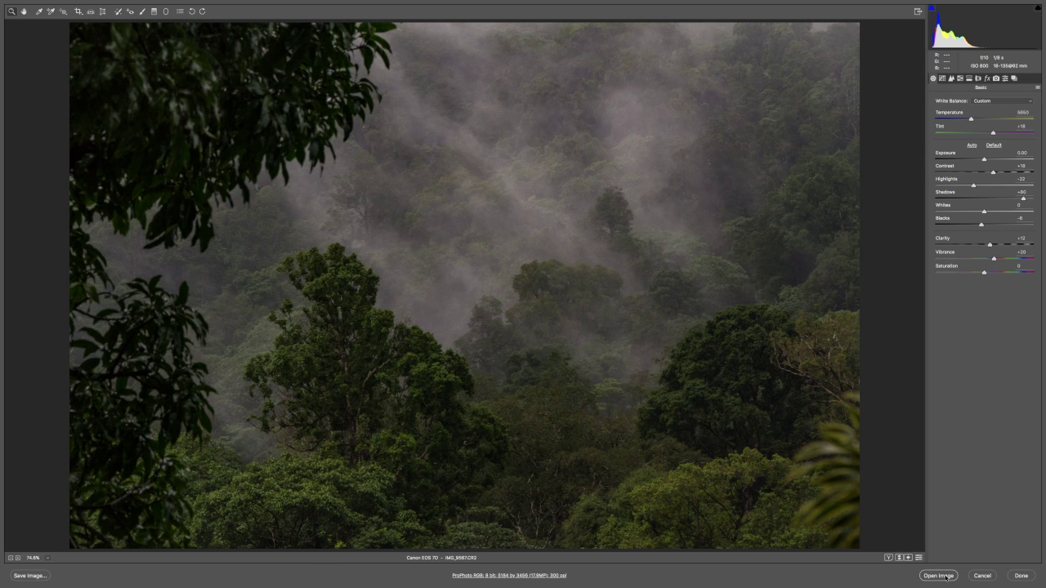
Step: Open the adjusted raw photo in Photoshop and duplicate its Background layer as a layer named Levels
click(946, 578)
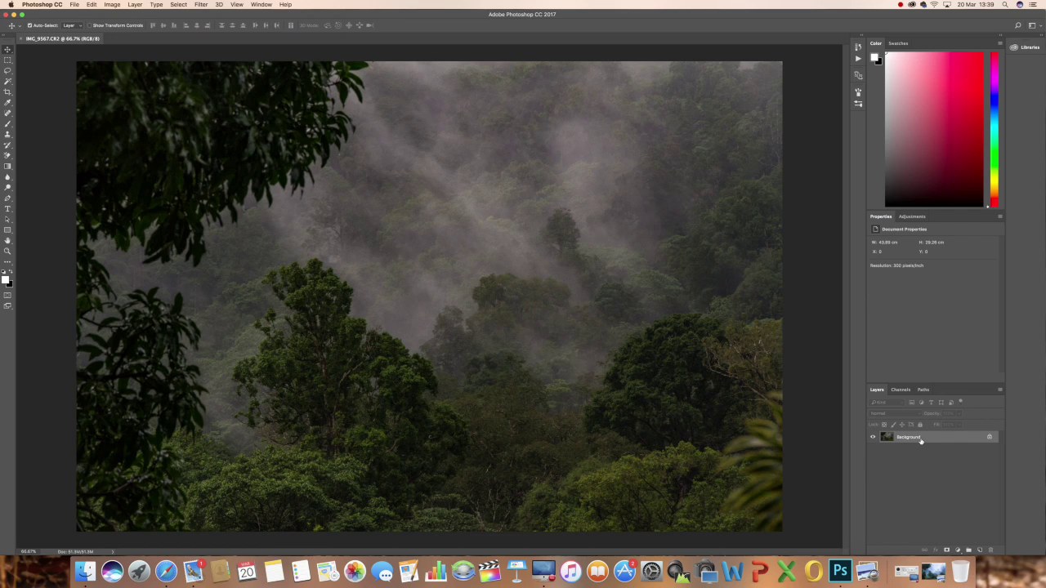
key(super+j)
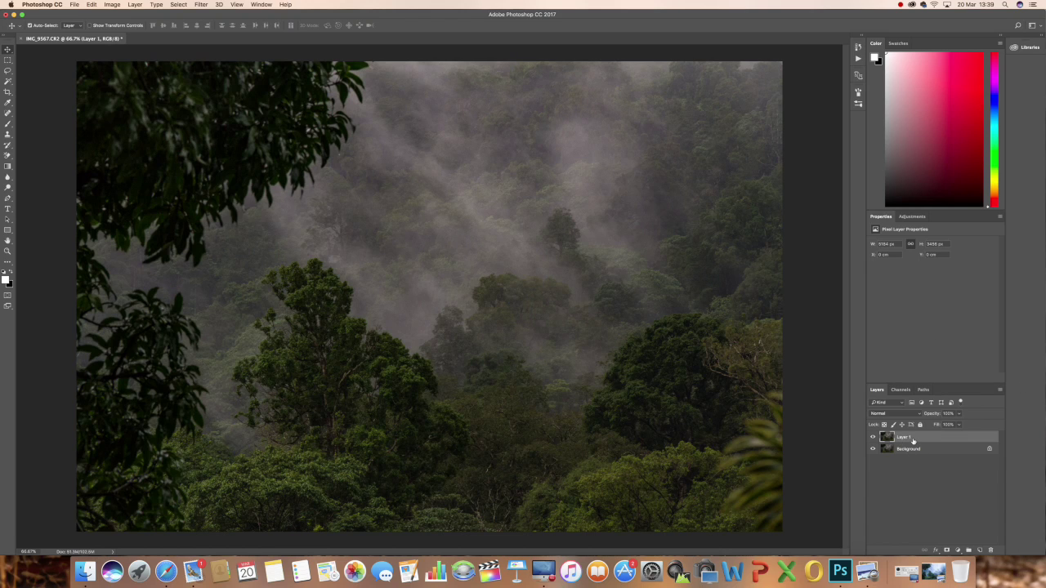
double_click(911, 438)
click(932, 450)
click(921, 441)
double_click(904, 438)
text(Levels)
key(Return)
key(super+l)
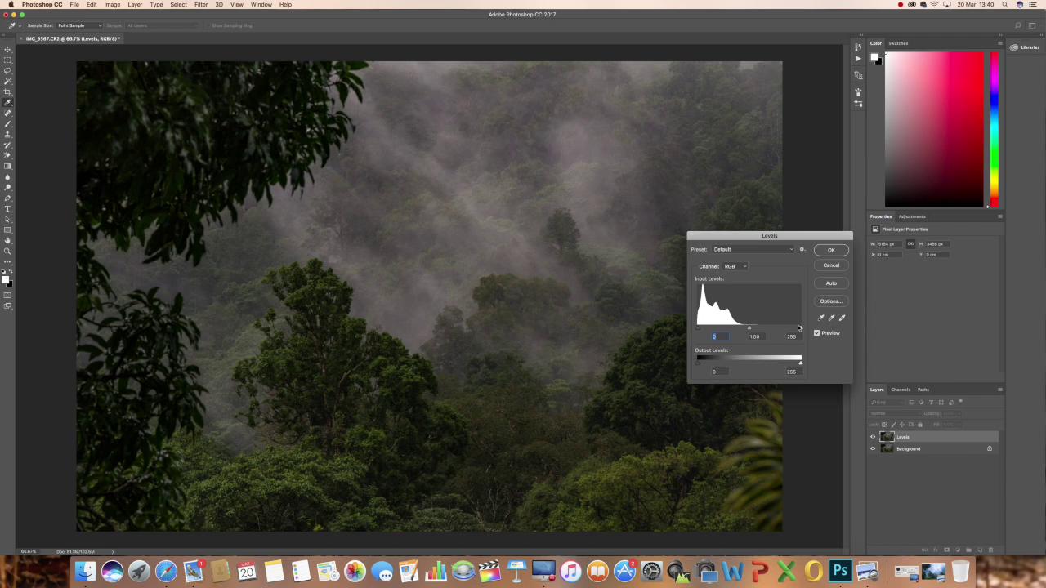
mouse_move(800, 330)
mouse_down()
mouse_move(733, 328)
mouse_move(809, 332)
mouse_up()
drag(698, 331, 750, 330)
text(0)
drag(802, 330, 772, 331)
click(584, 182)
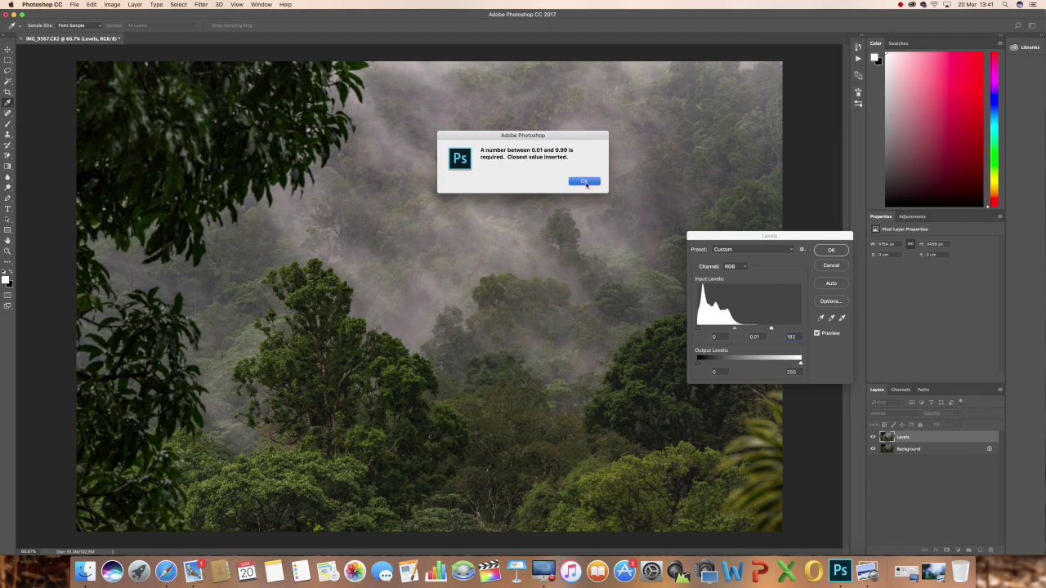
mouse_move(772, 331)
mouse_down()
mouse_move(804, 332)
mouse_move(756, 329)
mouse_up()
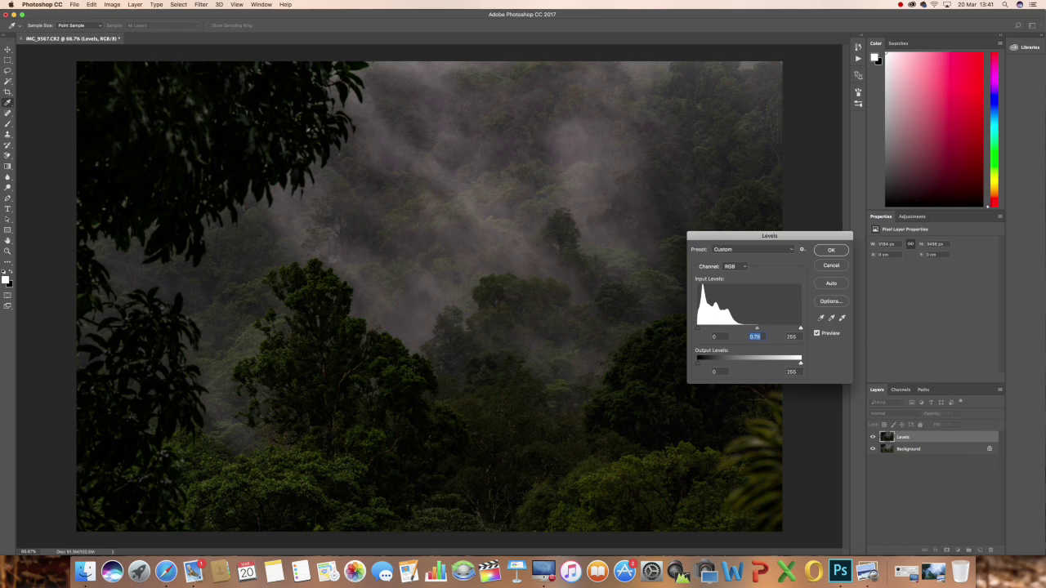
drag(801, 329, 773, 330)
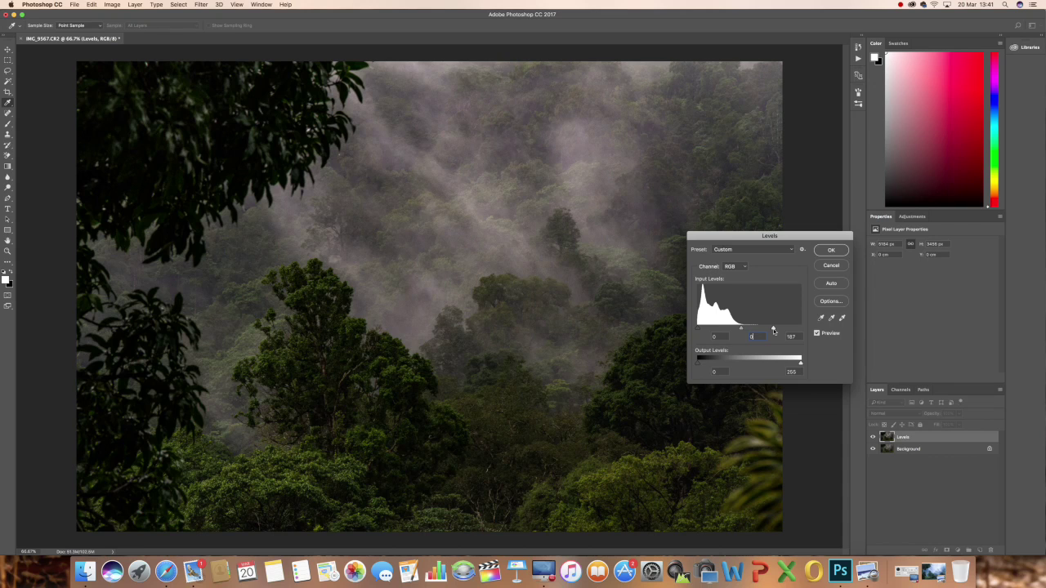
drag(774, 331, 807, 331)
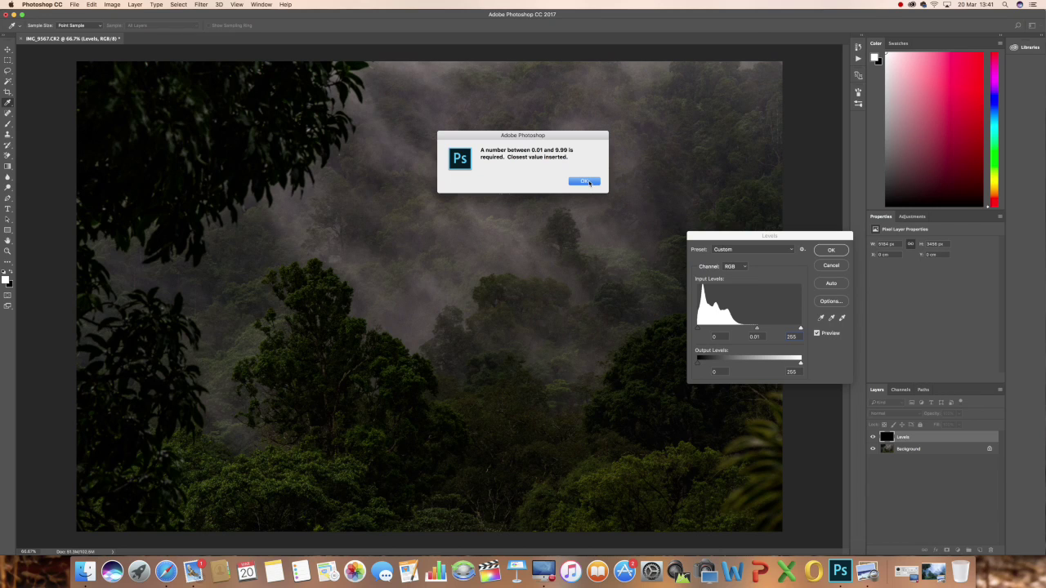
click(585, 181)
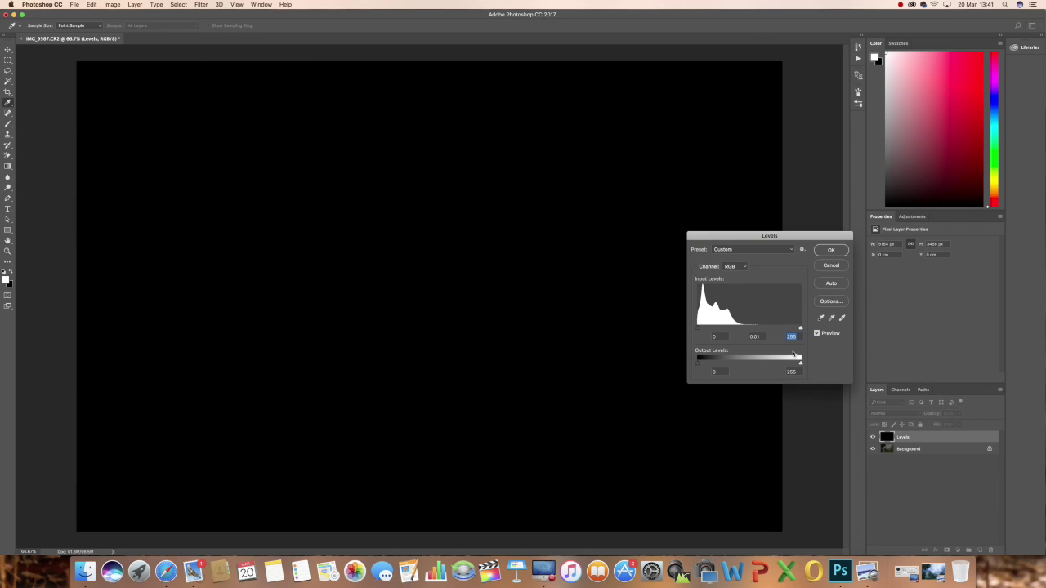
key(shift+Tab)
text(0)
click(826, 264)
click(584, 181)
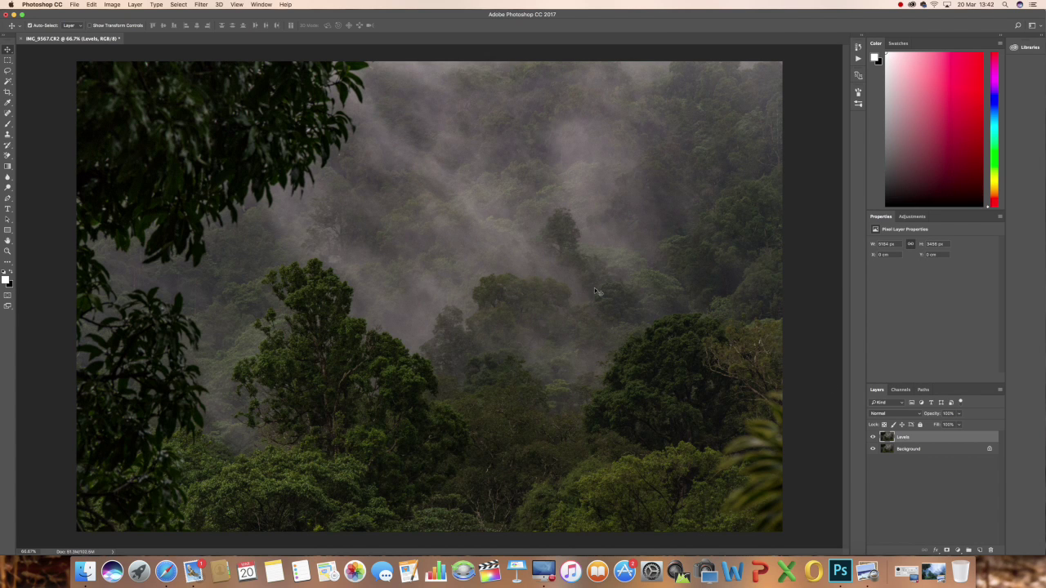
Step: Start a Levels adjustment on the Levels layer and set the white input level to 148 using the clipping preview
key(super+l)
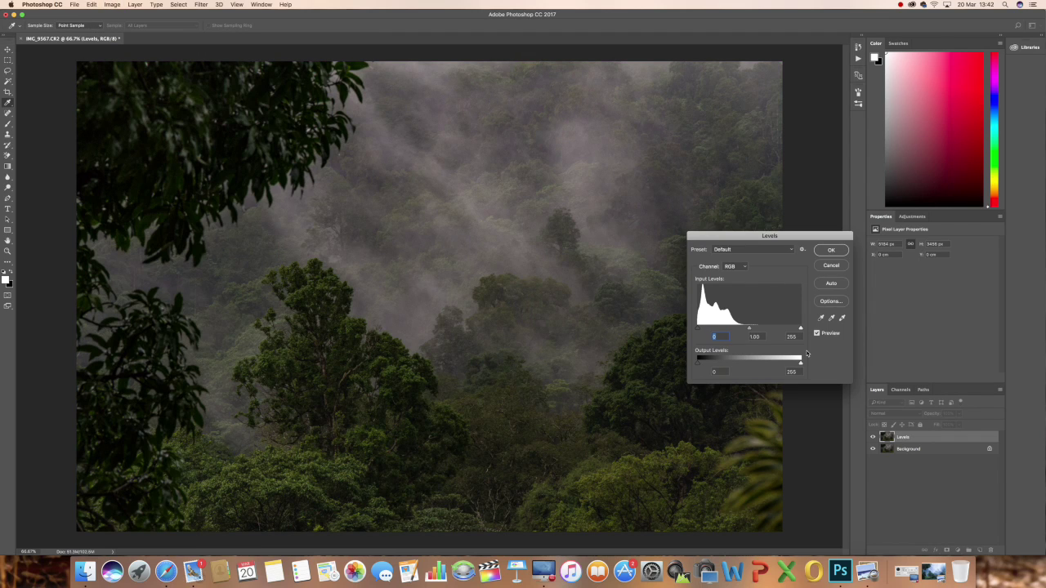
drag(801, 328, 802, 331)
key(alt)
alt+click(801, 329)
alt+click(801, 330)
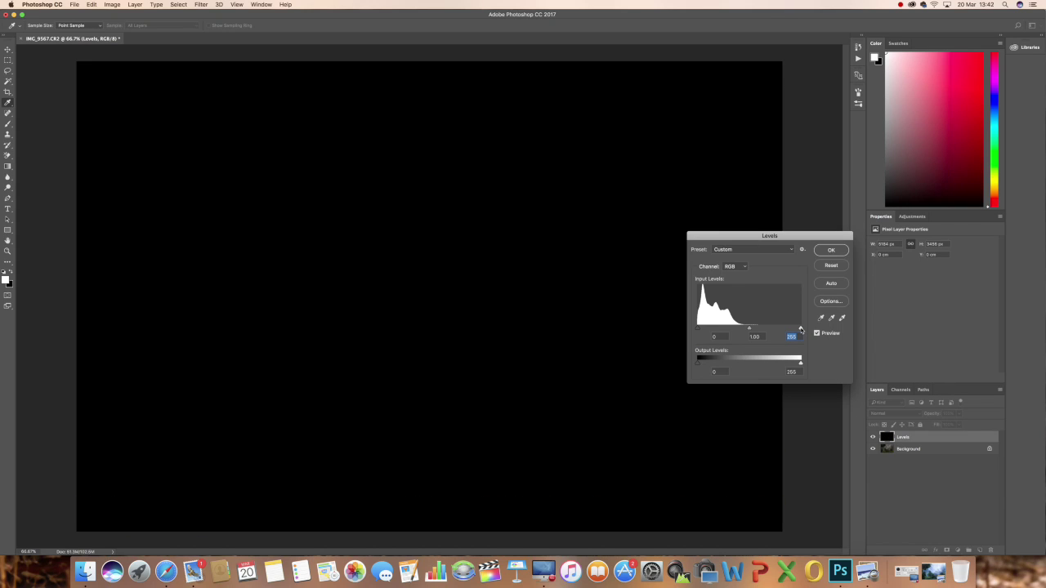
drag(801, 329, 755, 329)
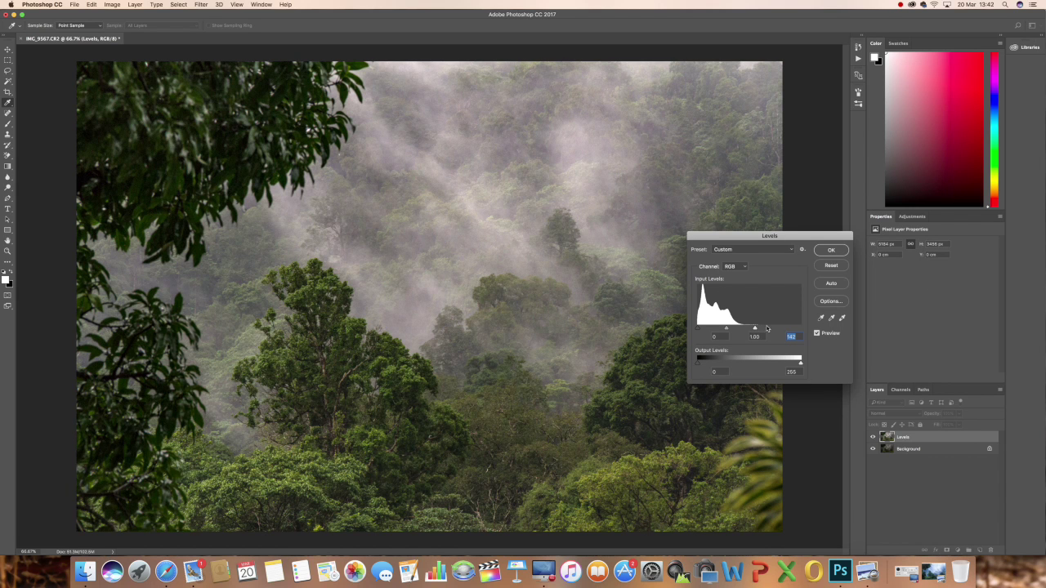
drag(755, 329, 745, 330)
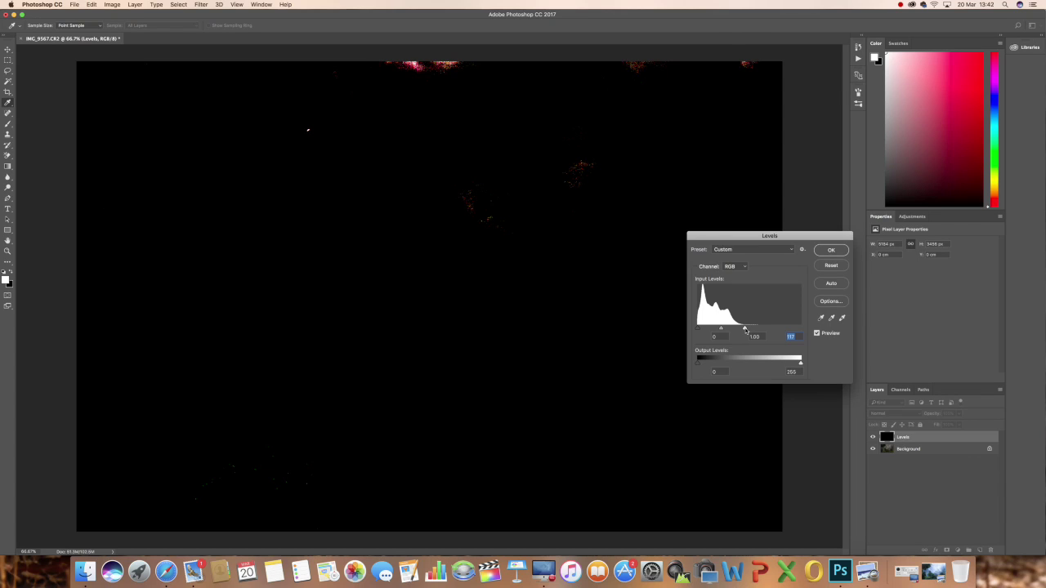
drag(744, 329, 746, 329)
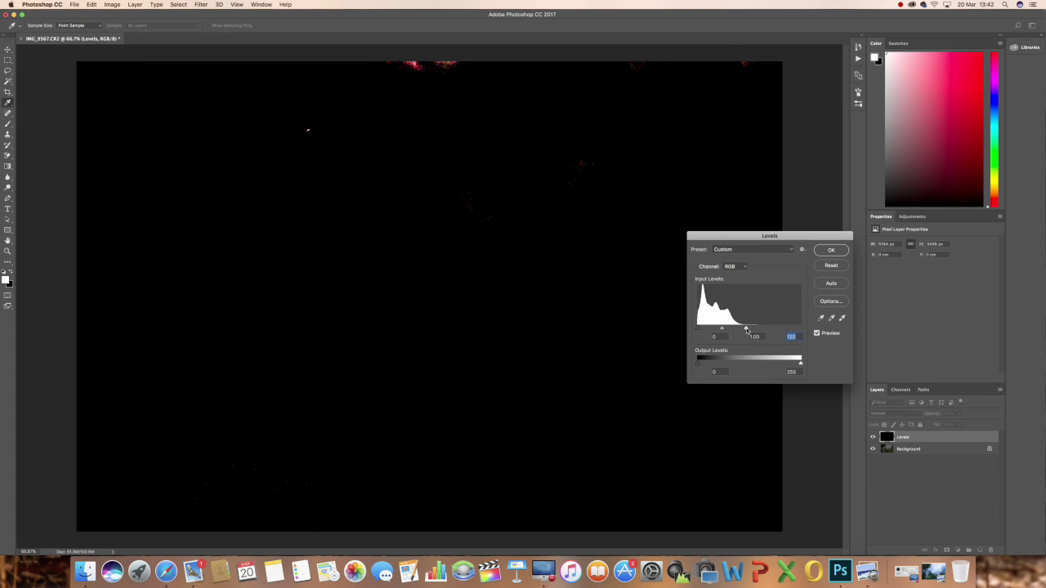
drag(746, 329, 755, 330)
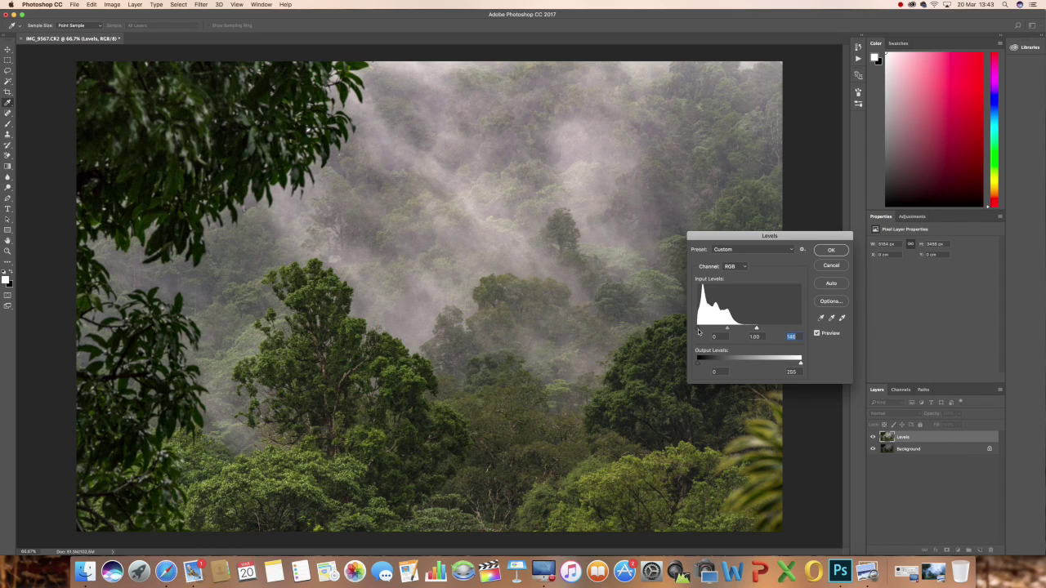
Step: Raise the black input level slightly, checking the shadow clipping and keeping detail in the dark foliage
drag(699, 332, 700, 333)
key(alt)
drag(699, 330, 711, 332)
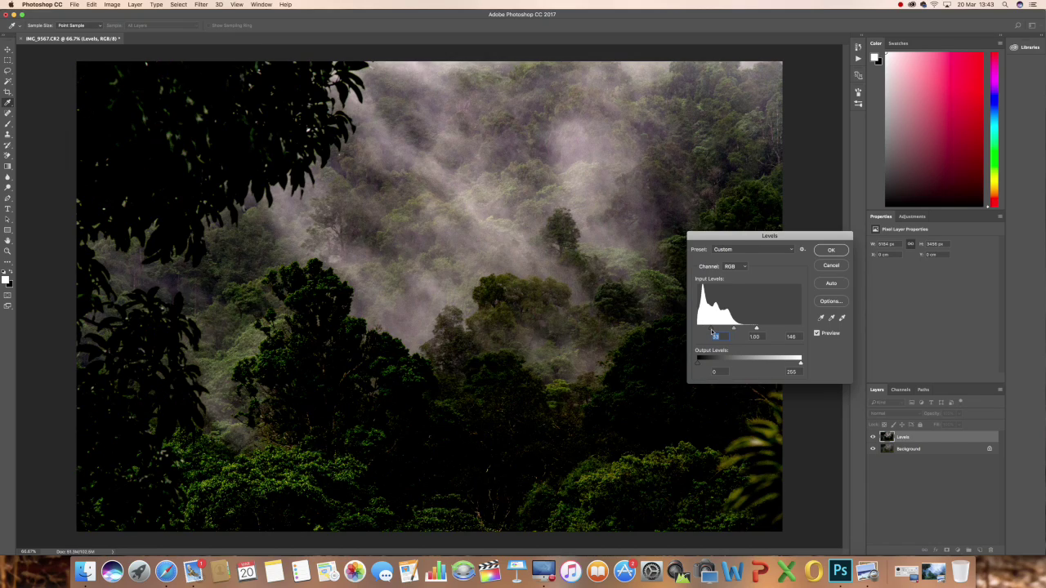
drag(712, 331, 700, 331)
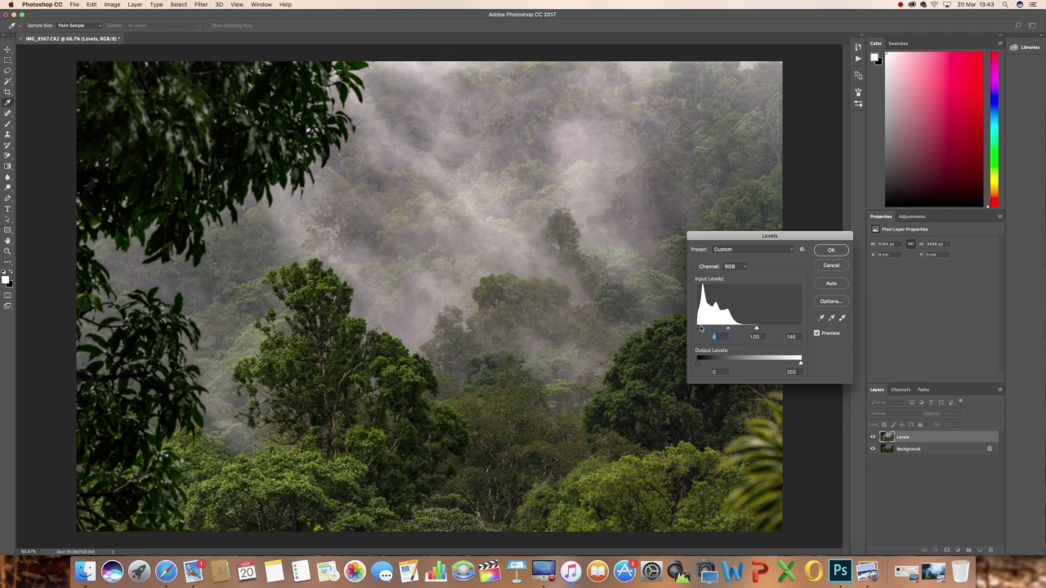
Step: Darken the midtones slightly to about 0.91 and apply the Levels adjustment
drag(729, 332, 729, 331)
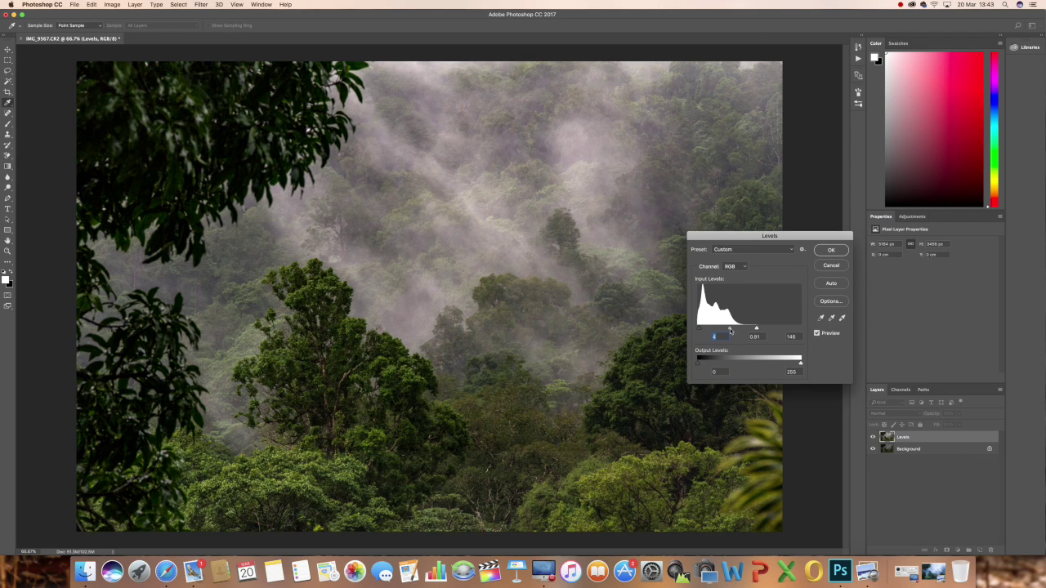
drag(730, 331, 731, 331)
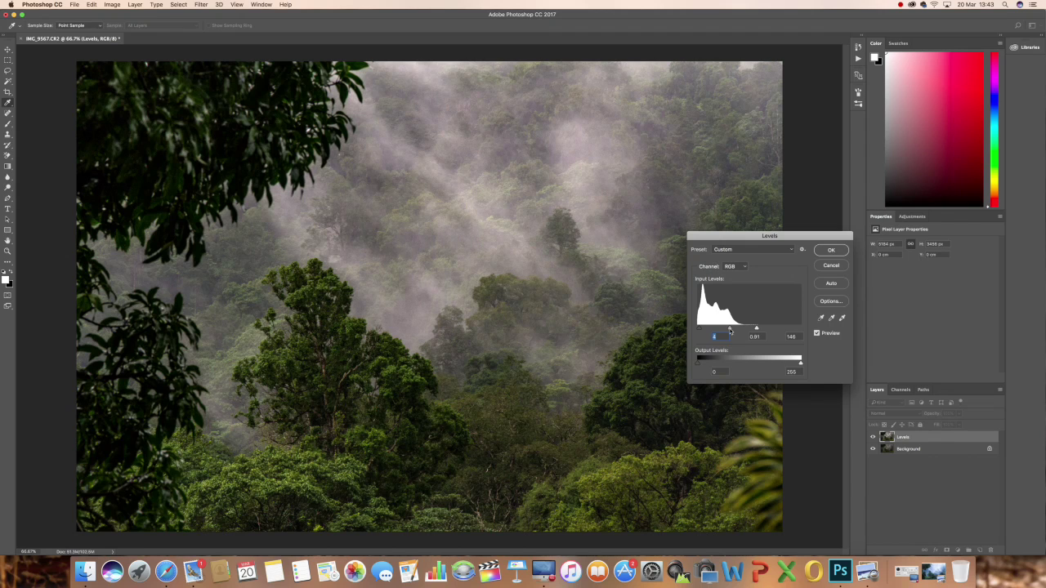
drag(730, 331, 729, 330)
key(Tab)
click(833, 253)
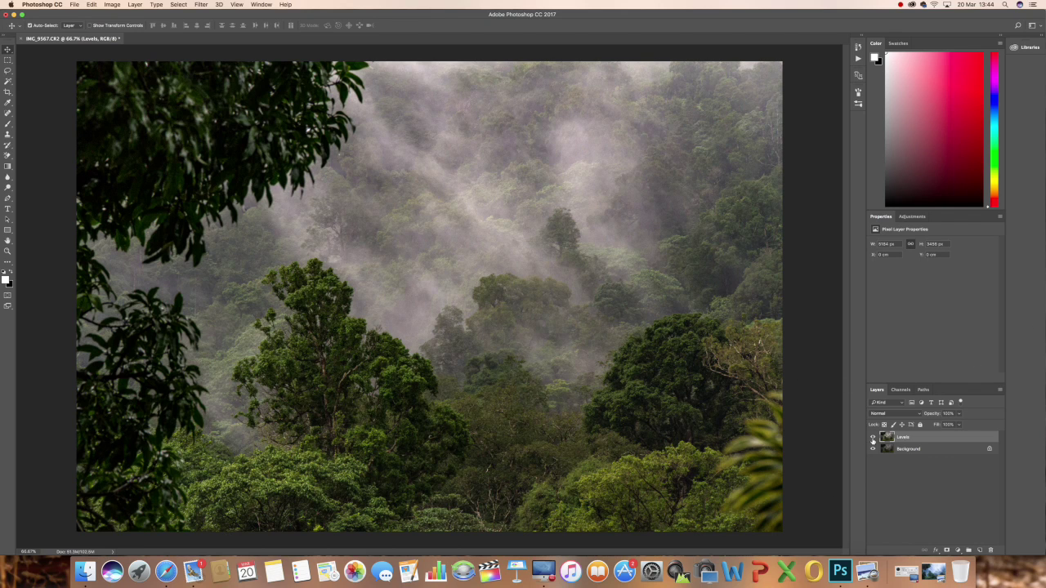
Step: Compare the photo with the Levels layer hidden and shown, and duplicate the Background layer beneath it
click(872, 438)
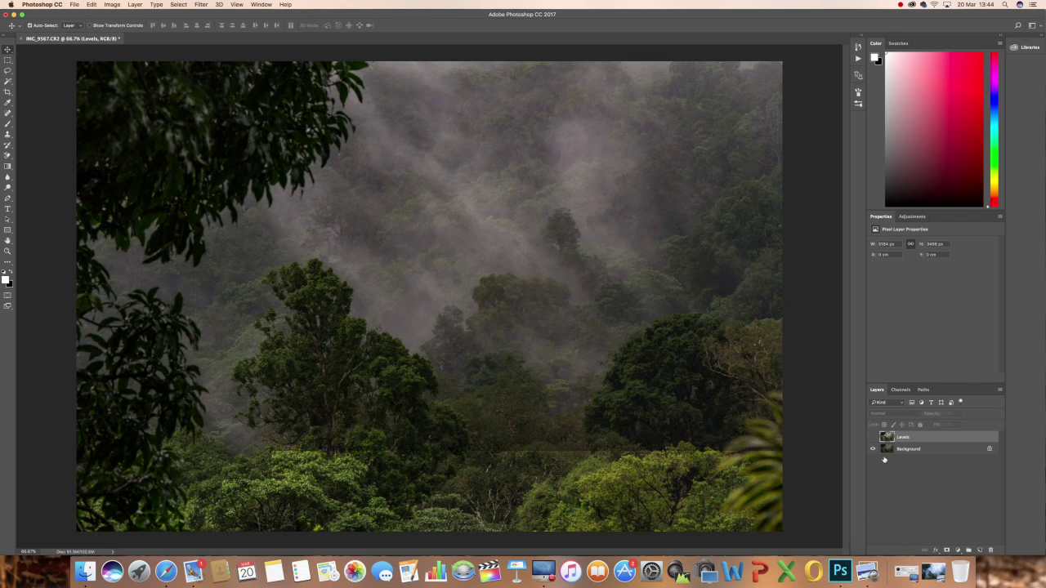
click(873, 438)
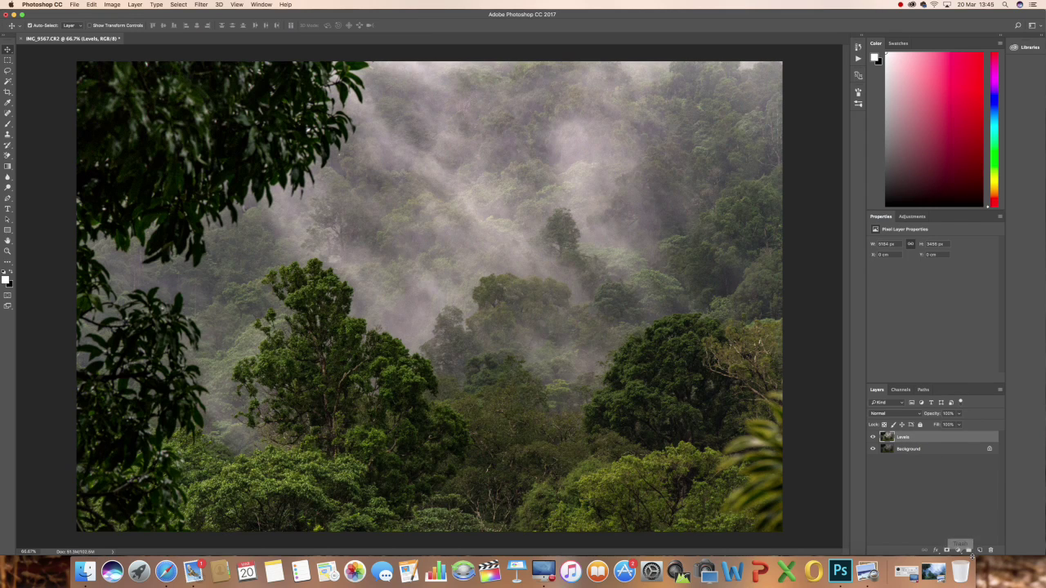
click(912, 451)
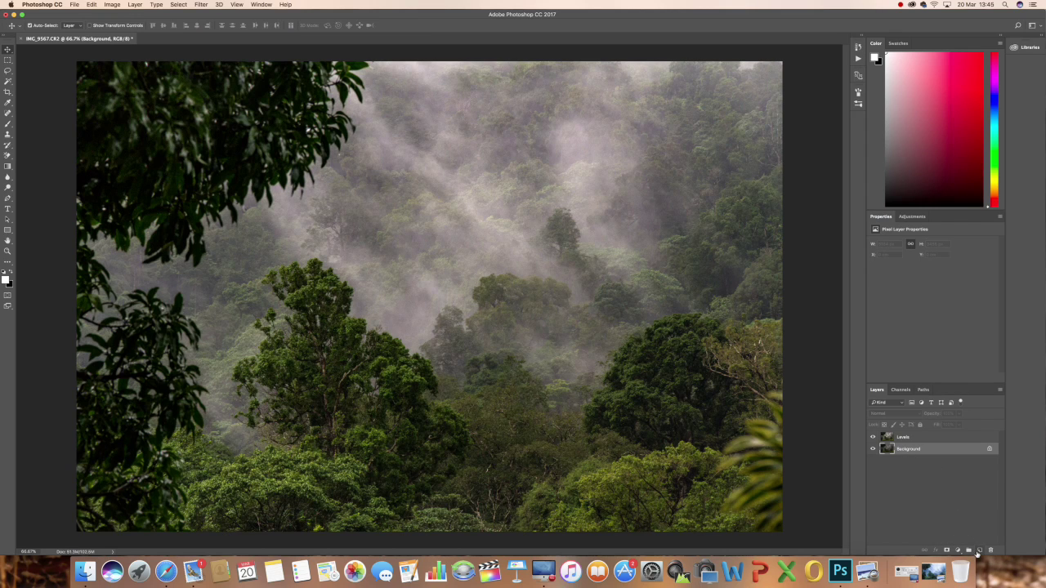
key(super+j)
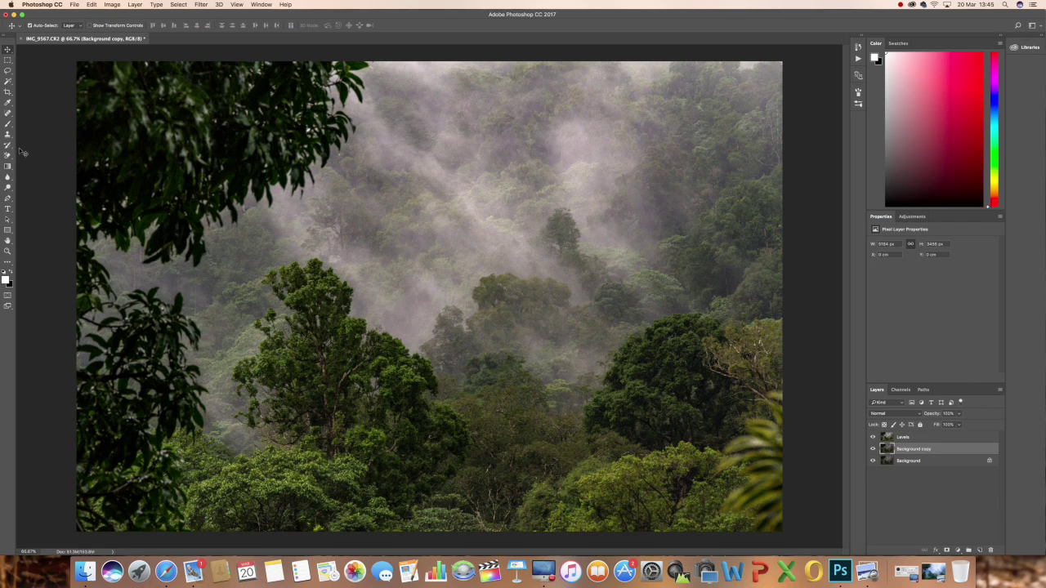
Step: Hide the Levels layer and brush soft white mist onto the Background copy over the central valley, upper slopes and left treetops
key(b)
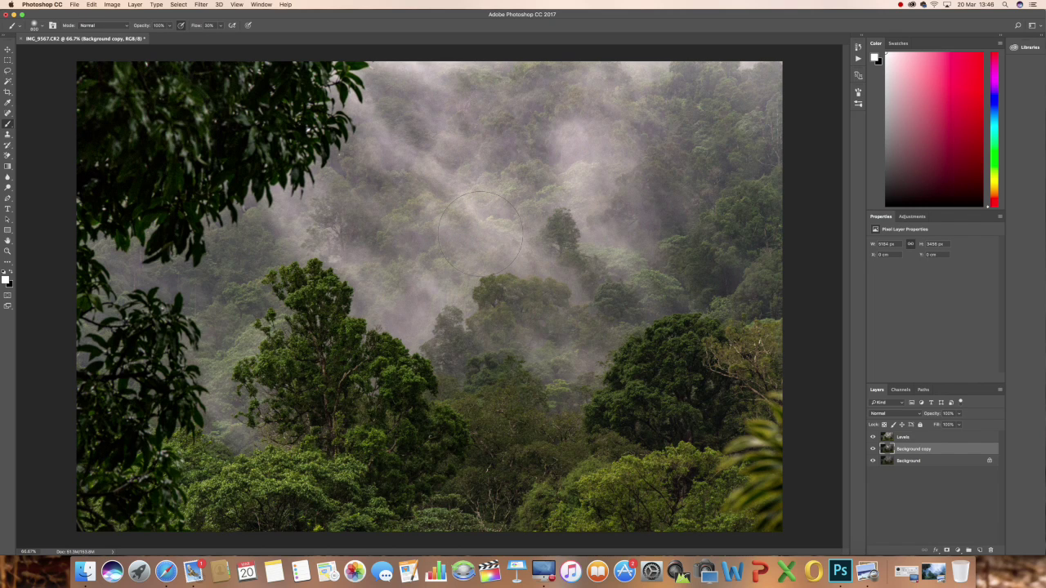
click(872, 437)
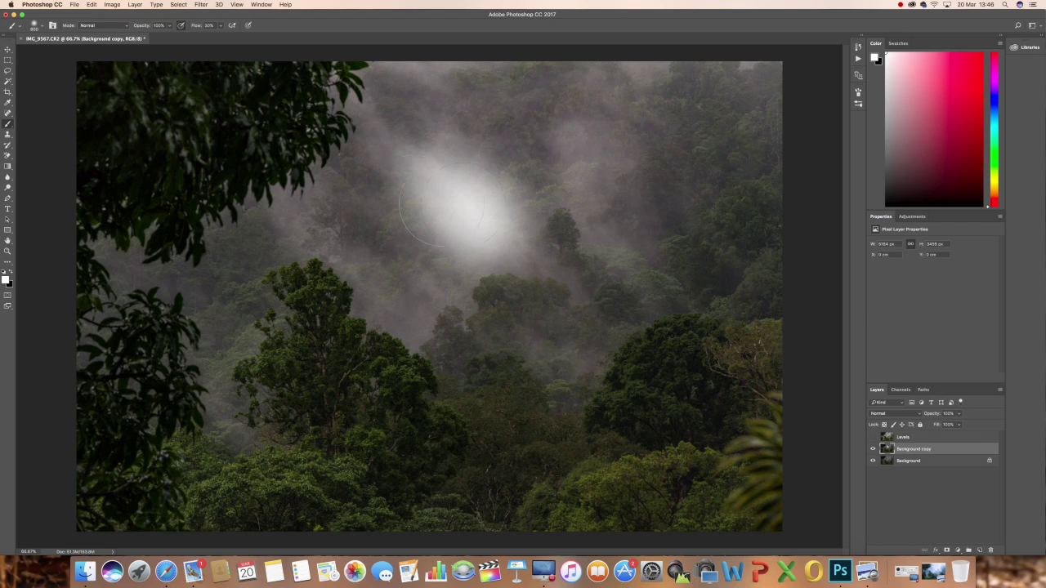
click(590, 166)
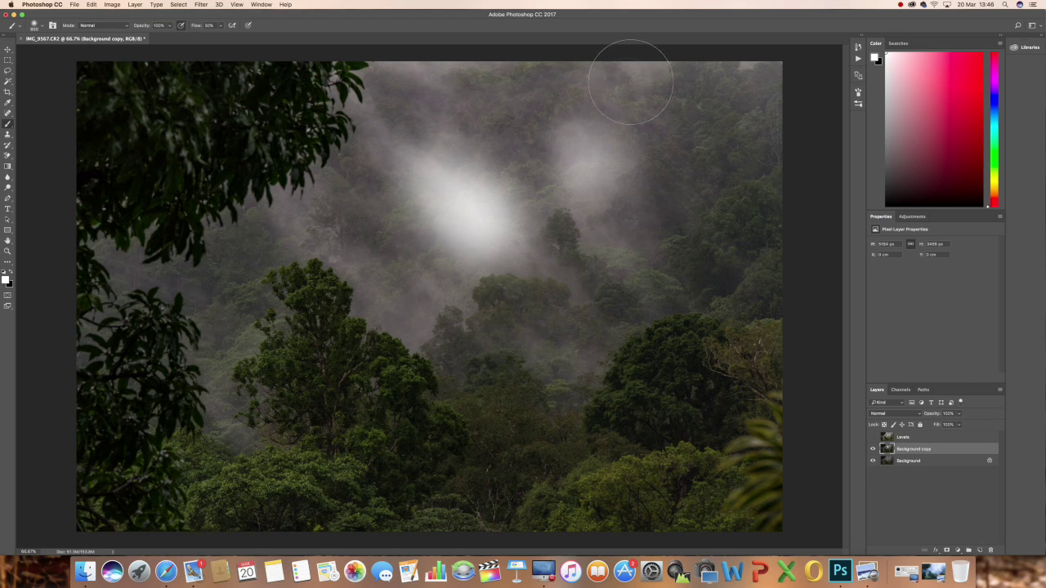
click(634, 80)
click(344, 116)
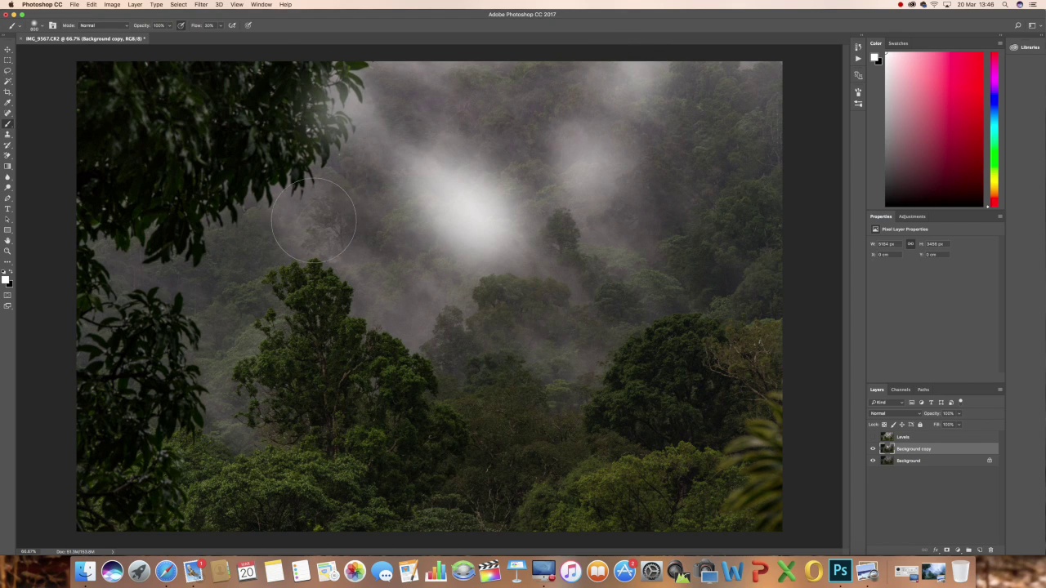
drag(315, 222, 342, 266)
click(409, 321)
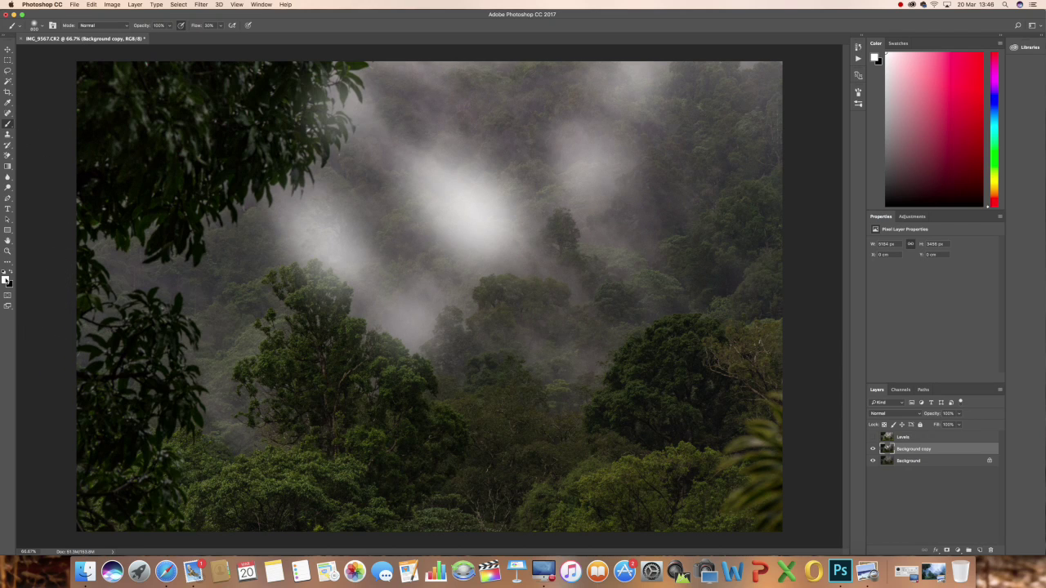
Step: Brush more white mist between the lower centre trees, on the right-hand slopes, beside the lower-left foliage and along the photo's upper edge
click(587, 336)
drag(587, 336, 603, 317)
click(703, 278)
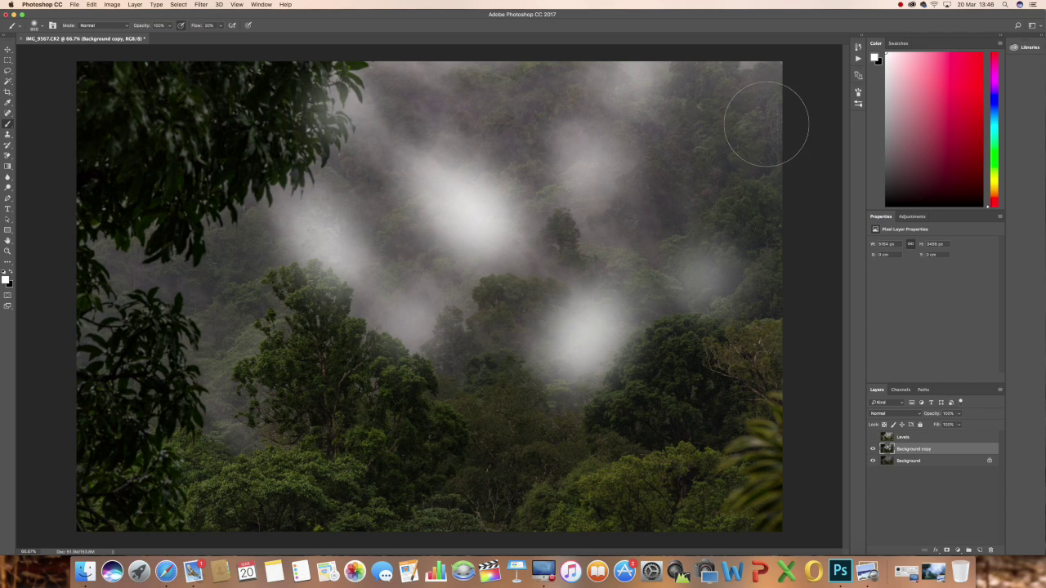
click(726, 261)
click(726, 141)
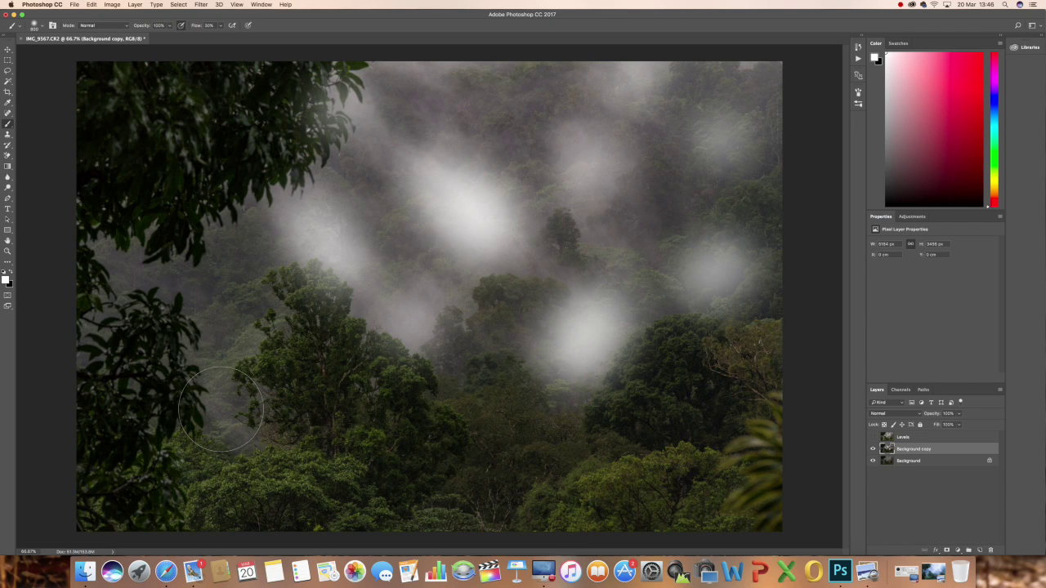
click(216, 399)
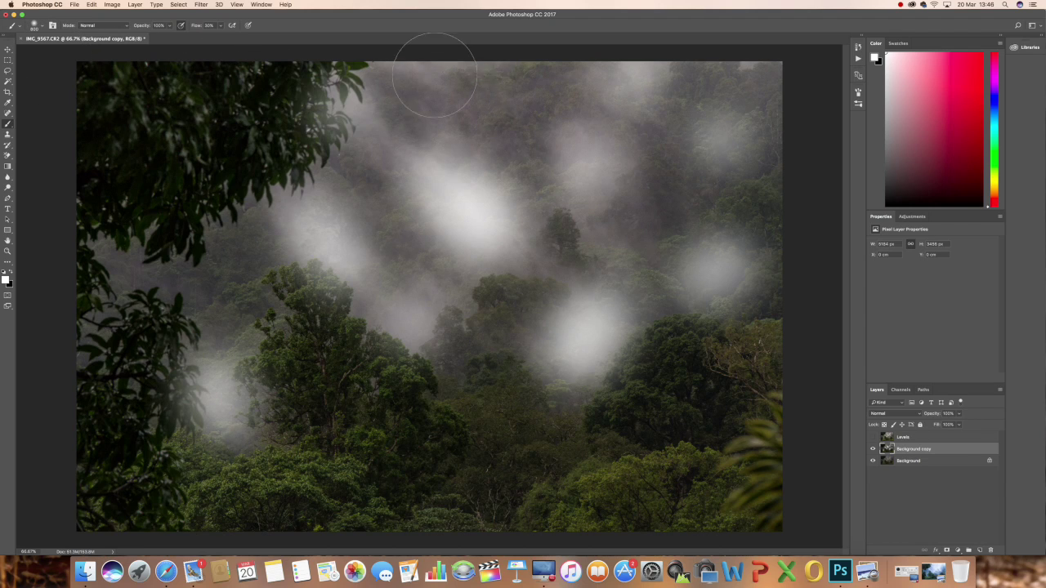
click(434, 74)
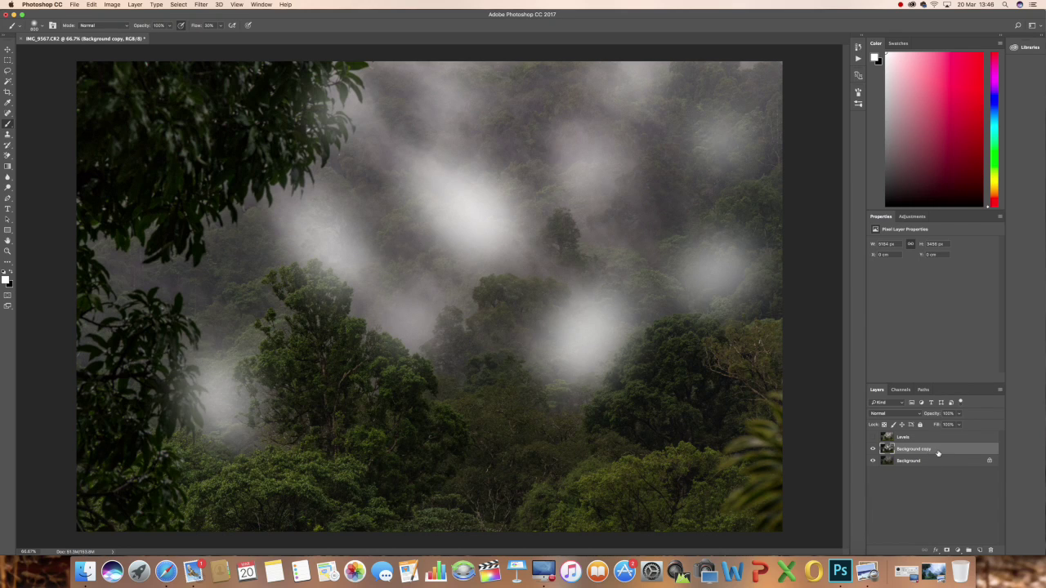
Step: Try lowering the Underlying Layer white limit in the Background copy's Blend If options to about 98, then restore it to 255
double_click(936, 451)
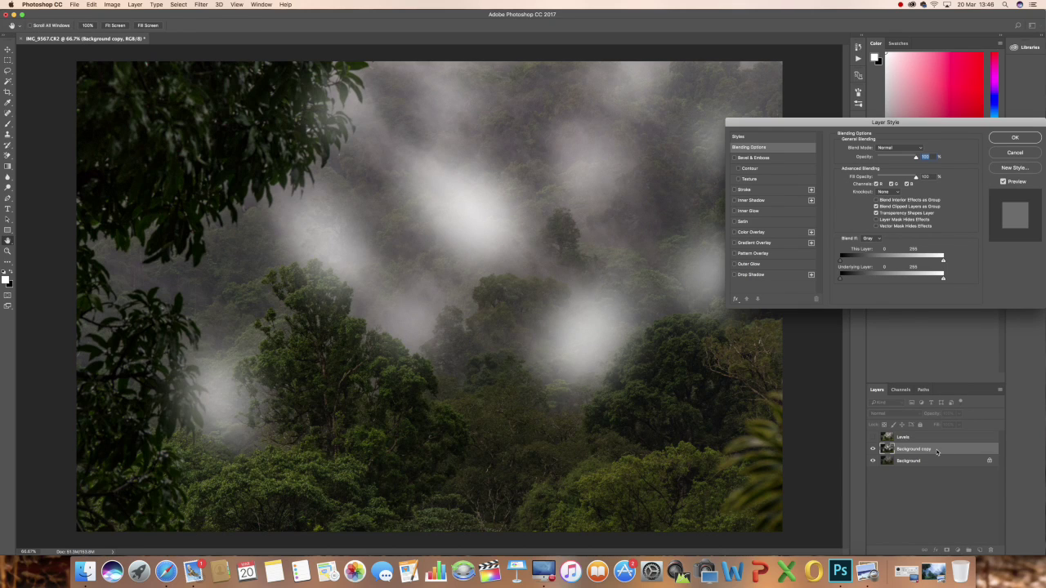
drag(879, 126, 787, 102)
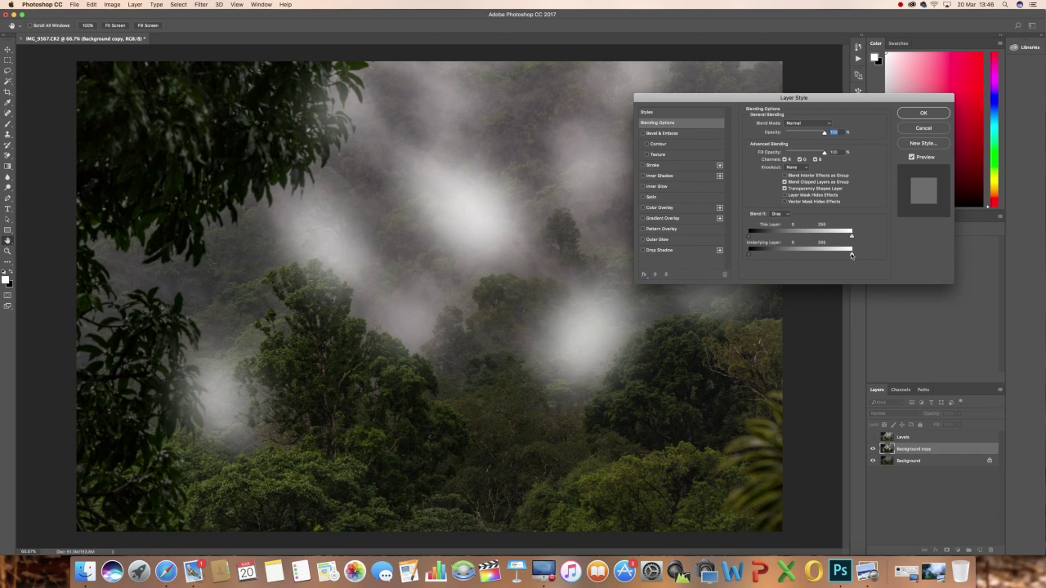
drag(852, 256, 774, 258)
mouse_move(750, 255)
mouse_down()
mouse_move(806, 259)
mouse_move(741, 256)
mouse_up()
mouse_move(852, 256)
mouse_down()
mouse_move(752, 252)
mouse_move(856, 257)
mouse_move(832, 256)
mouse_up()
drag(803, 256, 789, 256)
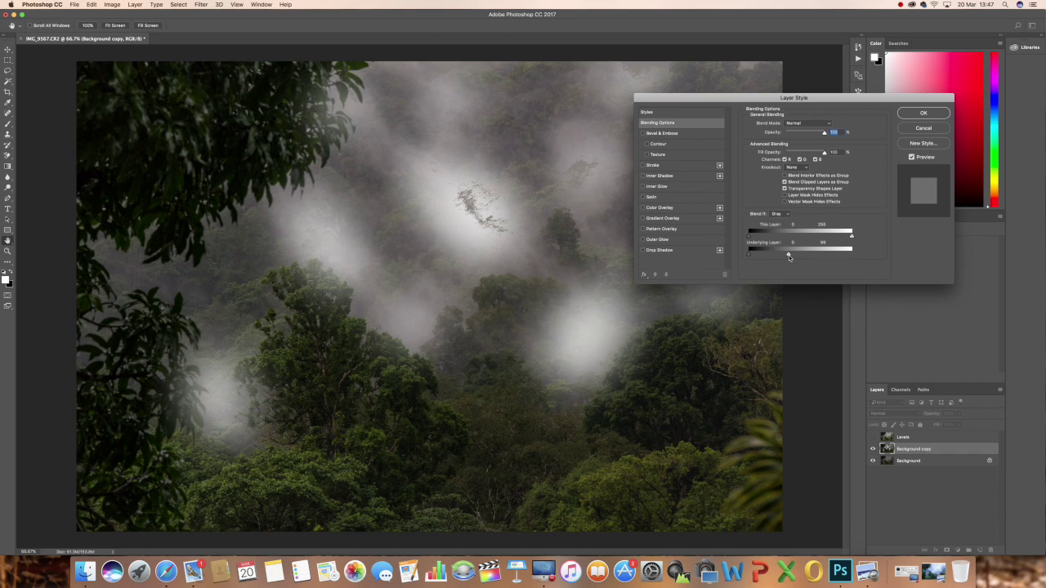
drag(789, 256, 875, 261)
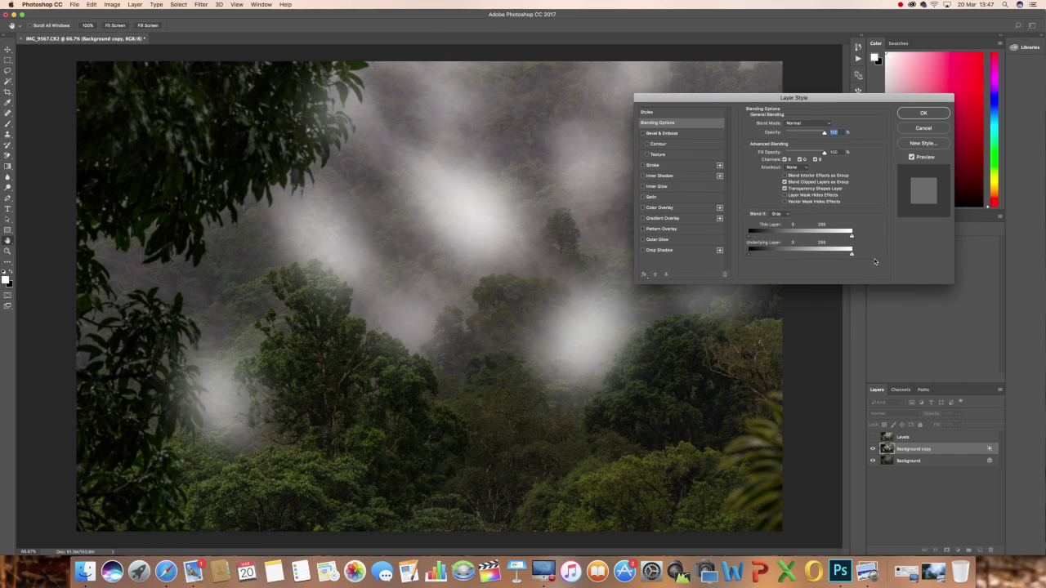
Step: Try different Underlying Layer white limits for the painted mist, splitting the white slider to about 28 / 147
mouse_move(747, 255)
mouse_down()
mouse_move(818, 257)
mouse_move(748, 256)
mouse_up()
drag(851, 255, 801, 256)
drag(800, 254, 764, 255)
drag(757, 256, 759, 255)
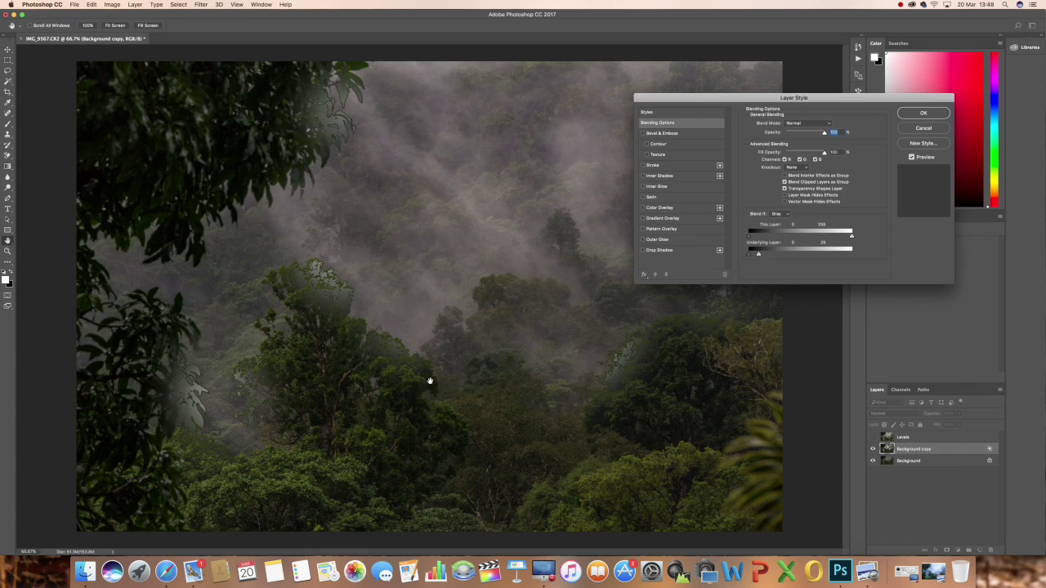
drag(759, 254, 811, 256)
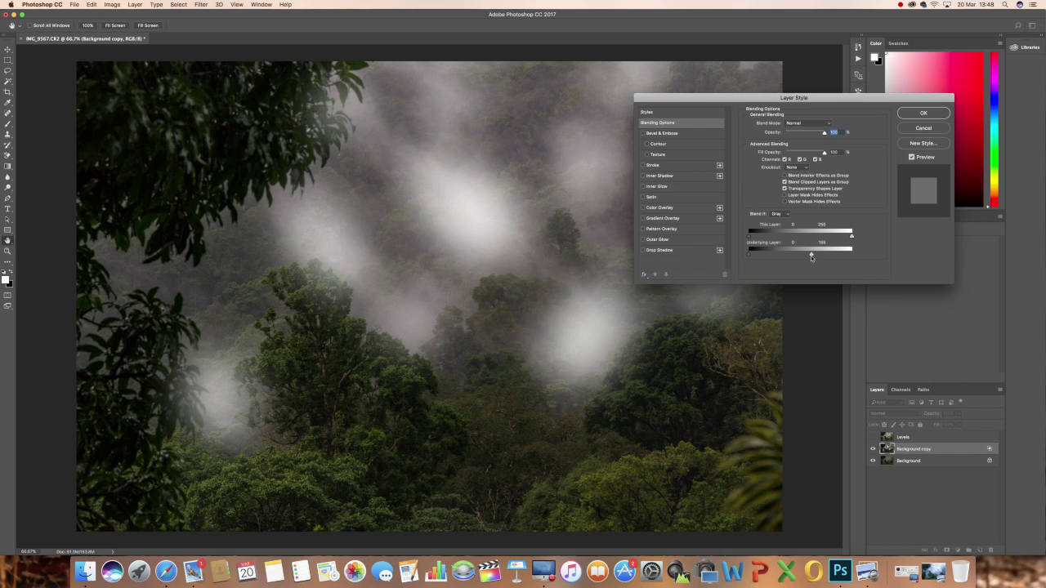
key(alt)
mouse_move(812, 256)
mouse_down()
mouse_move(760, 257)
mouse_move(806, 256)
mouse_up()
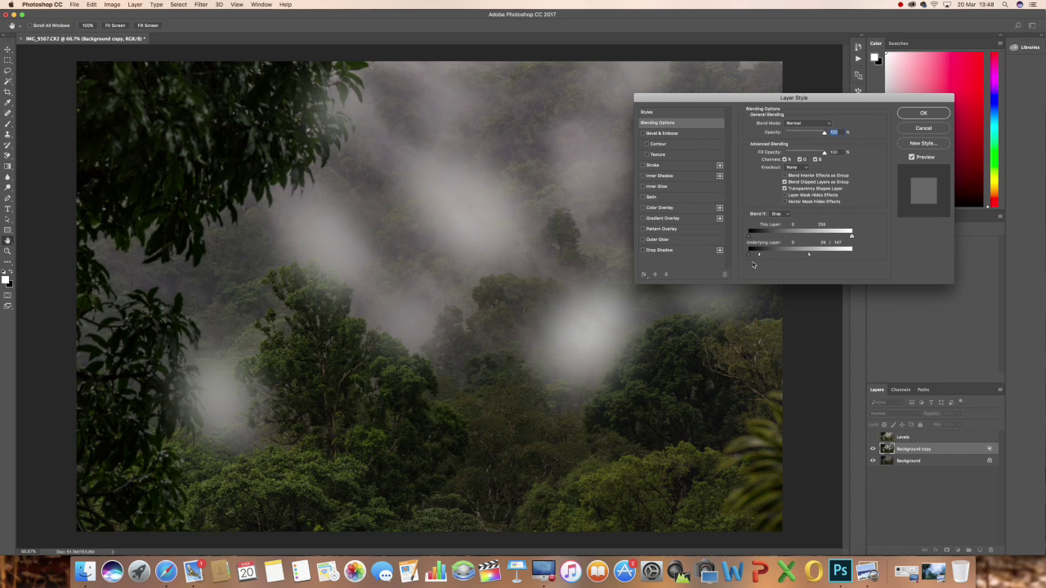
Step: Try the Soft Light blend mode on the painted mist layer and discard all the layer style changes
click(820, 125)
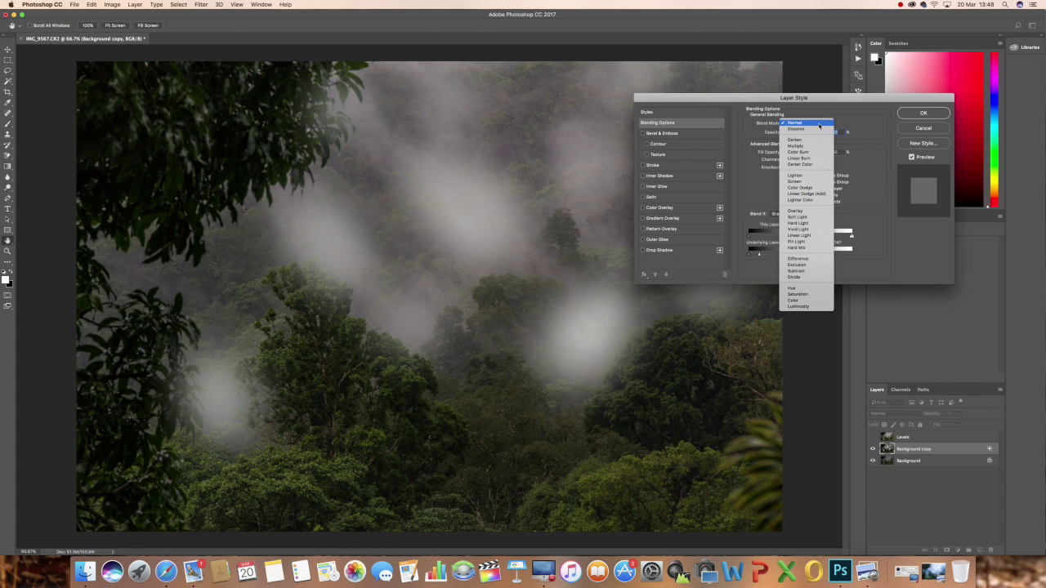
click(811, 217)
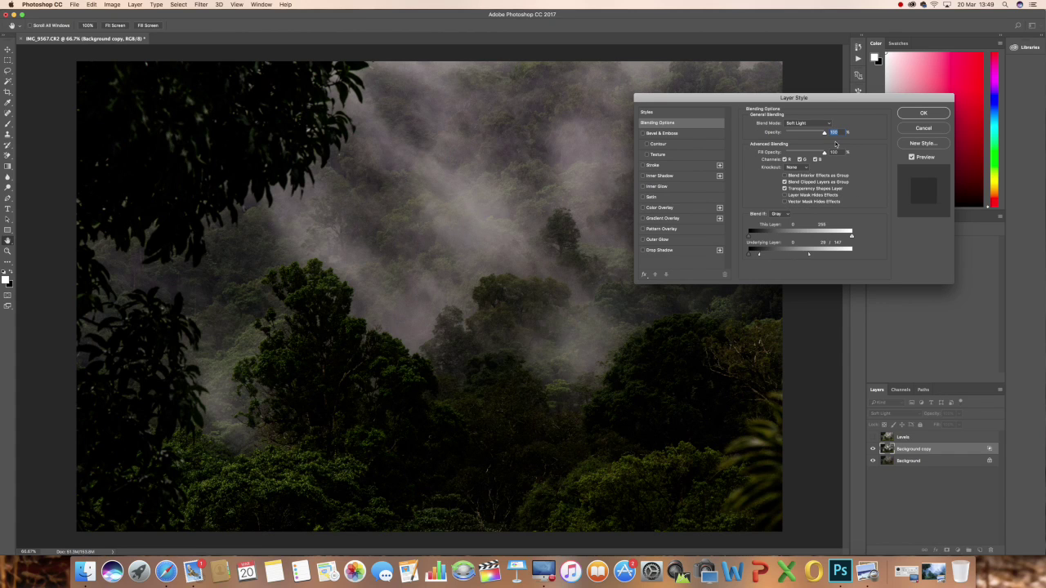
mouse_move(825, 135)
mouse_down()
mouse_move(794, 134)
mouse_move(843, 138)
mouse_up()
click(924, 128)
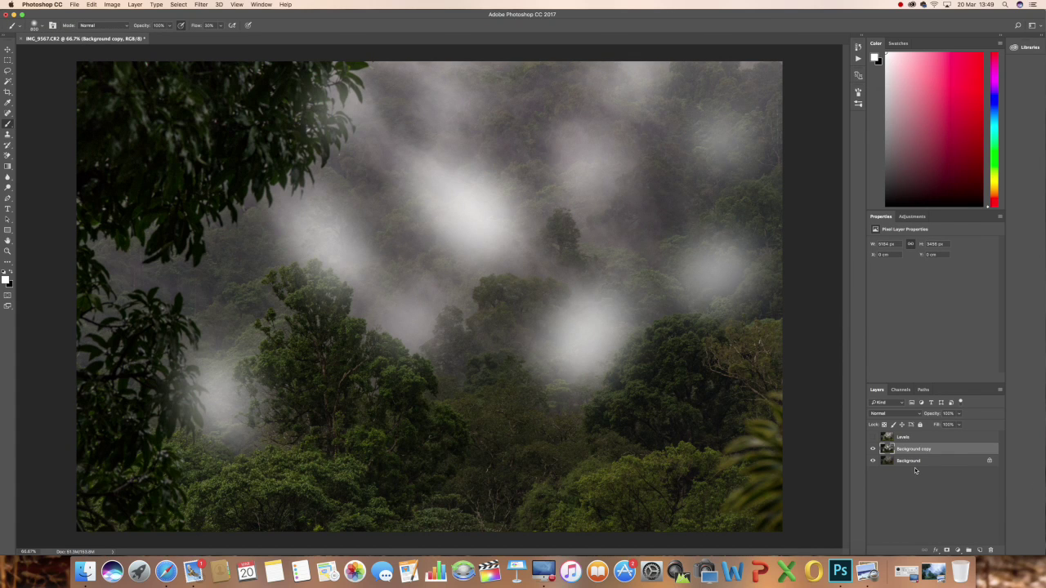
Step: In the Background copy's Blend If options, raise the Underlying Layer black slider to about 84 and split it to about 178
double_click(926, 450)
double_click(952, 452)
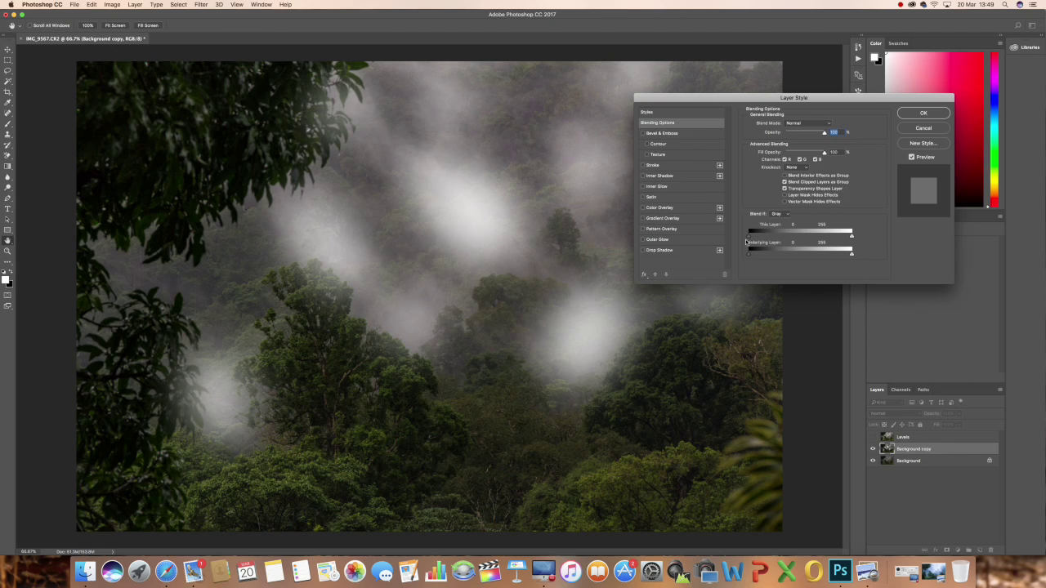
drag(753, 255, 782, 255)
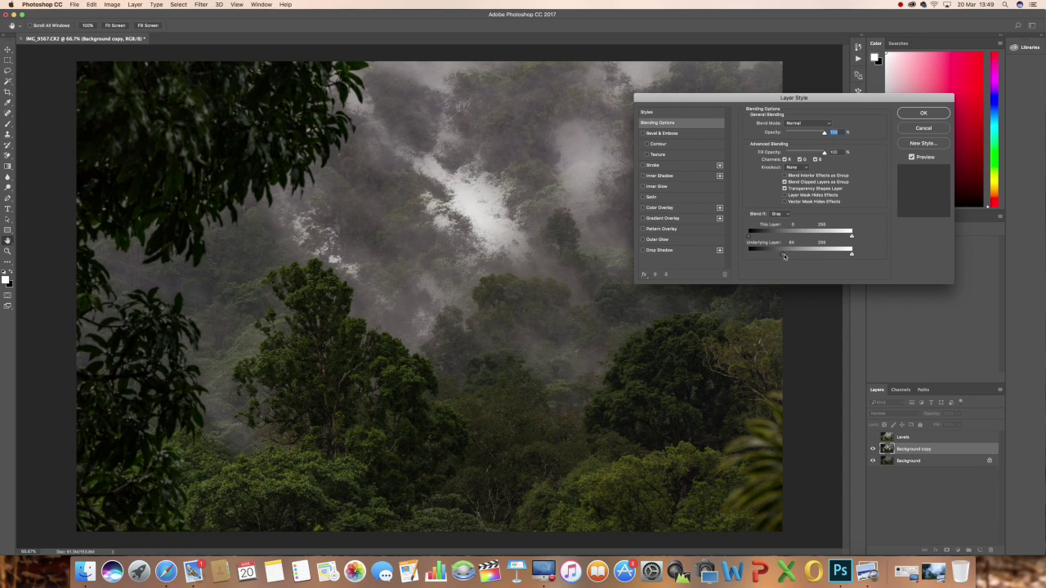
key(alt)
drag(785, 257, 821, 259)
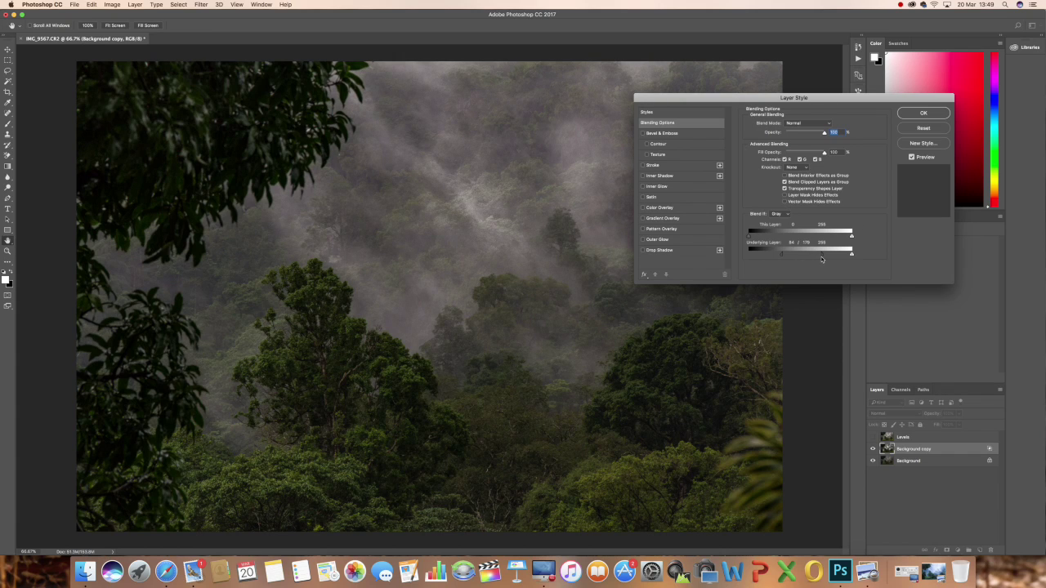
Step: Widen the split Underlying Layer black range from near 0 to about 252 and apply the blending options
drag(831, 259, 761, 256)
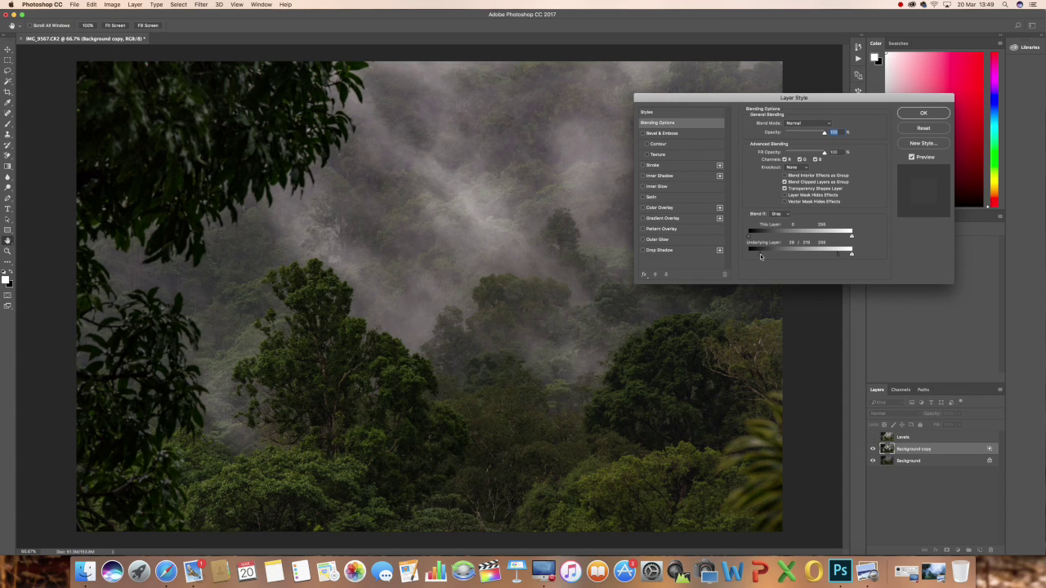
drag(832, 259, 839, 257)
drag(849, 256, 852, 257)
drag(760, 256, 755, 256)
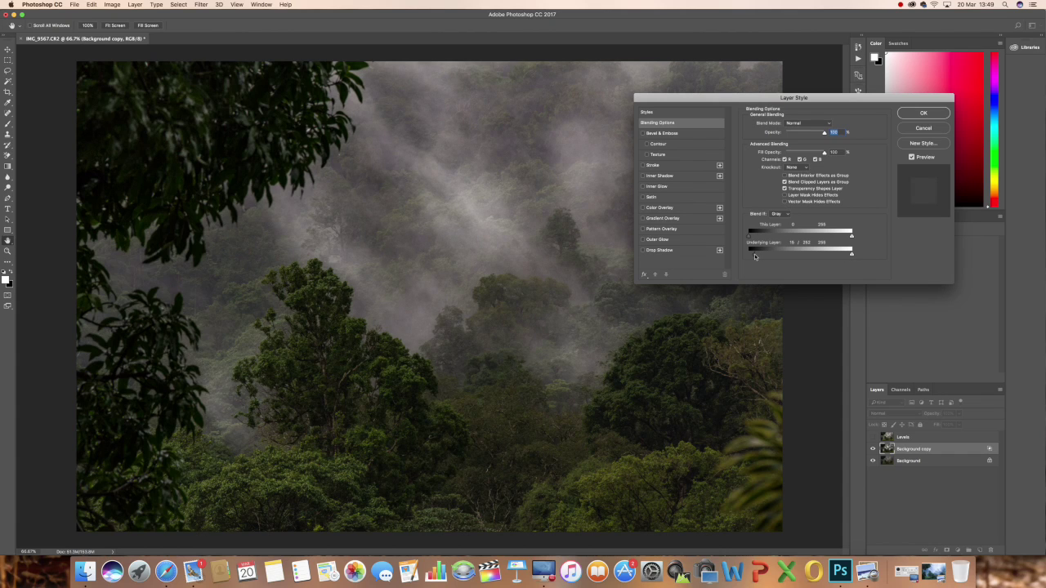
drag(754, 256, 750, 257)
click(923, 114)
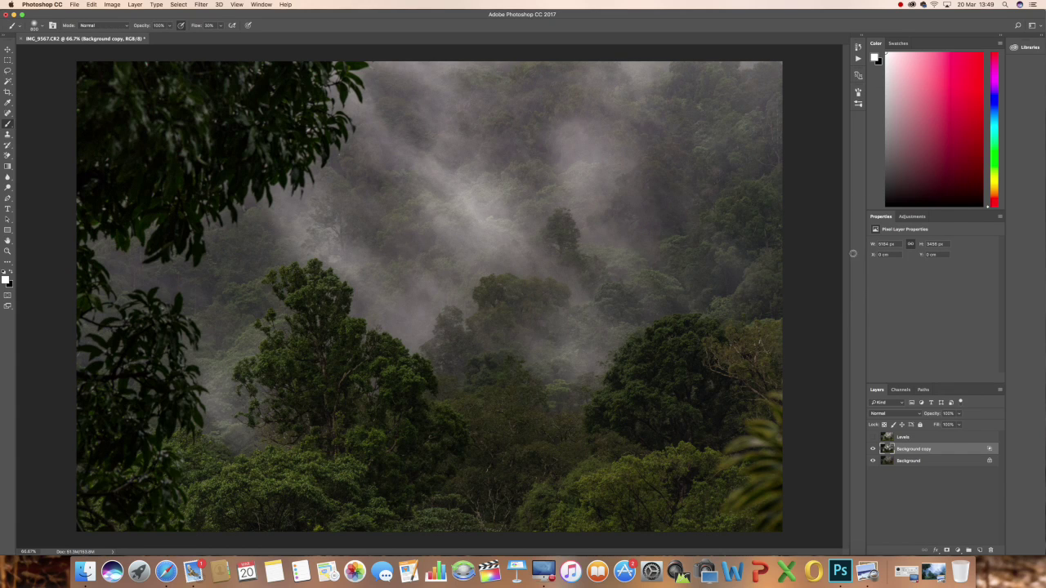
Step: Compare the photo with the Background copy mist layer hidden and shown
click(873, 449)
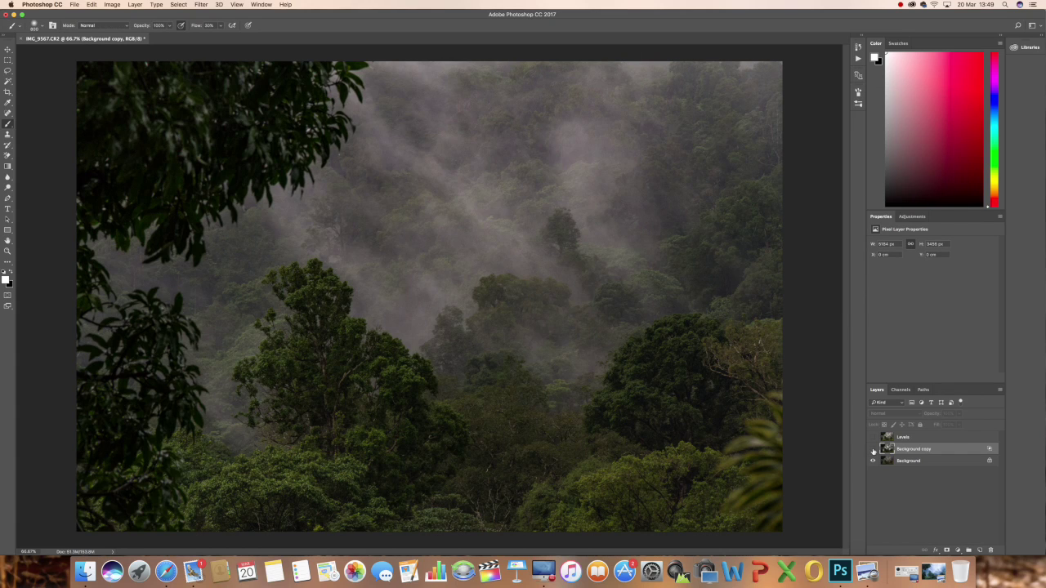
click(873, 451)
click(872, 450)
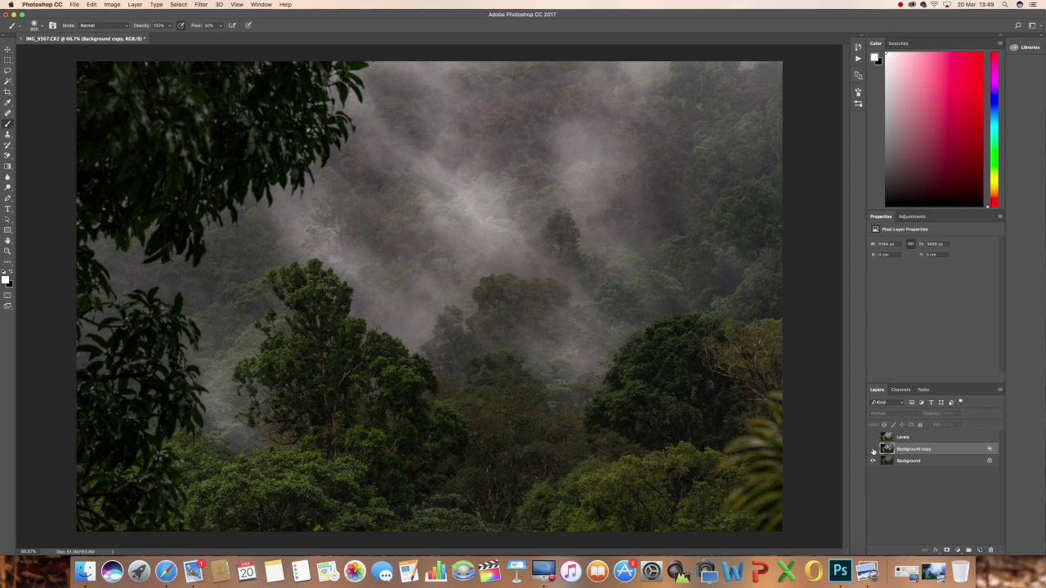
click(873, 450)
click(873, 451)
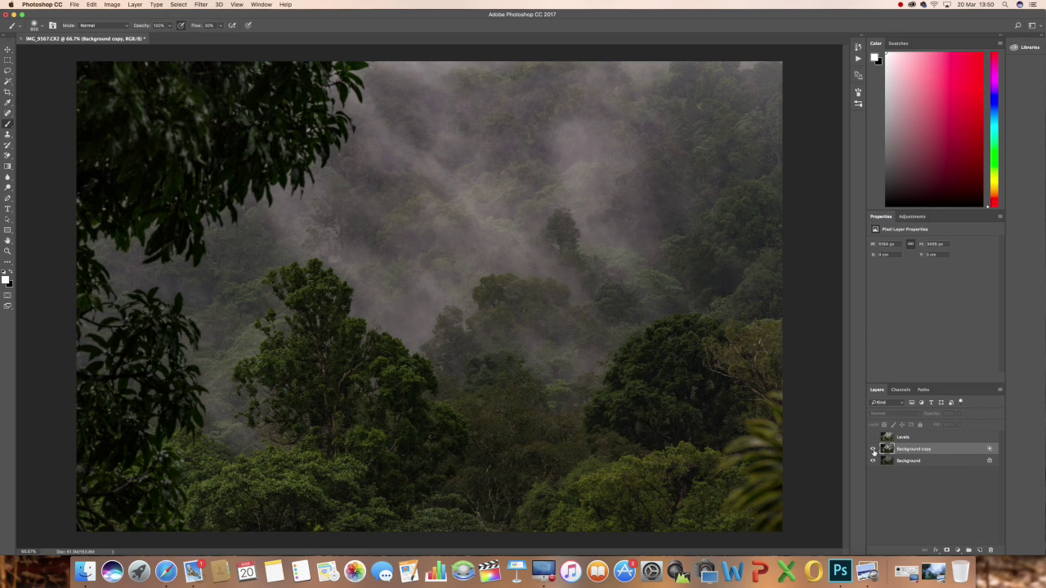
click(873, 450)
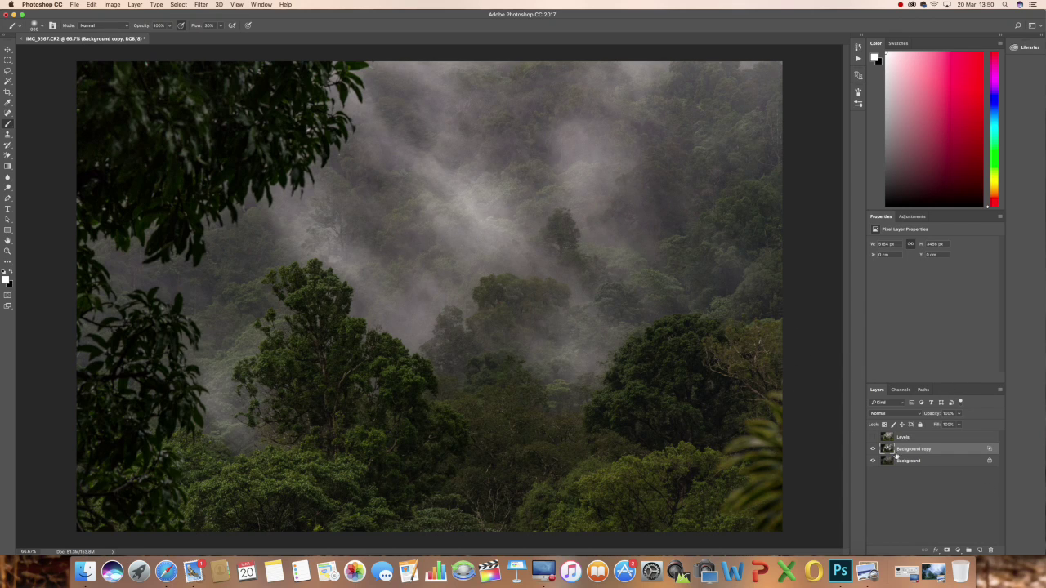
Step: Show the Levels layer and move the Background copy mist layer above it
click(873, 437)
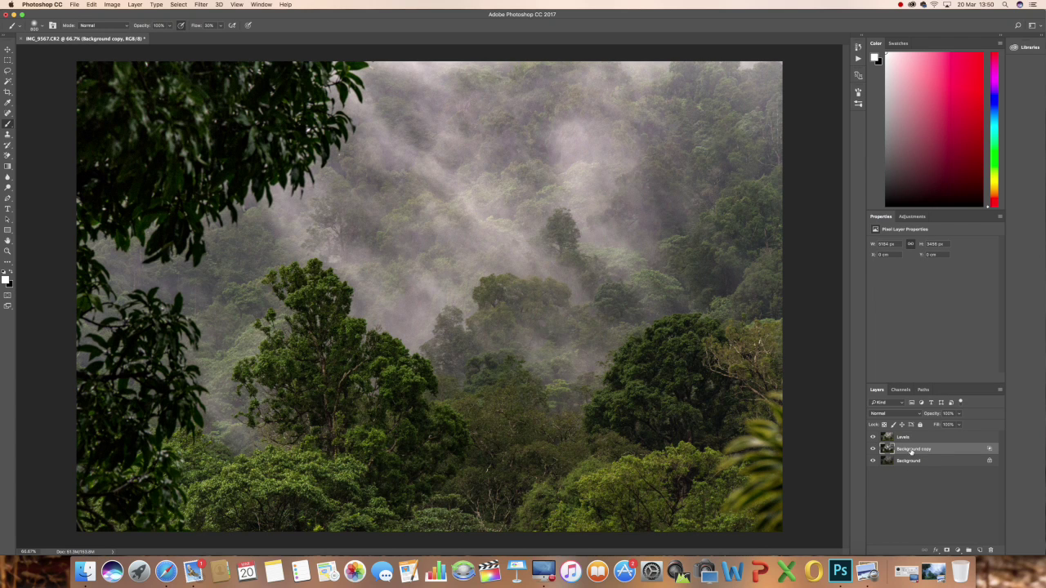
drag(910, 448, 911, 435)
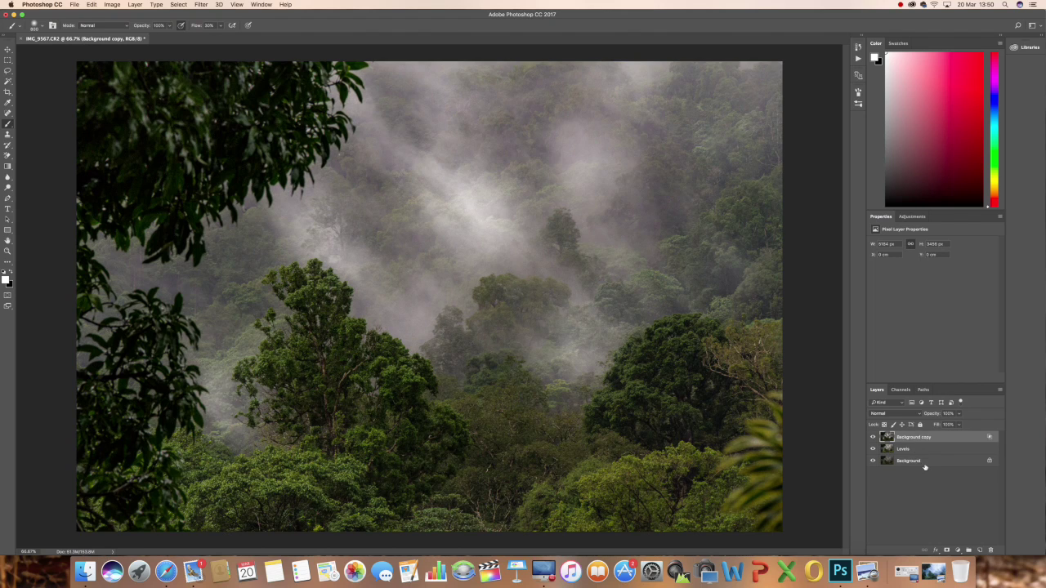
Step: Compare the photo with the Levels and Background copy layers hidden and shown
click(873, 438)
click(873, 450)
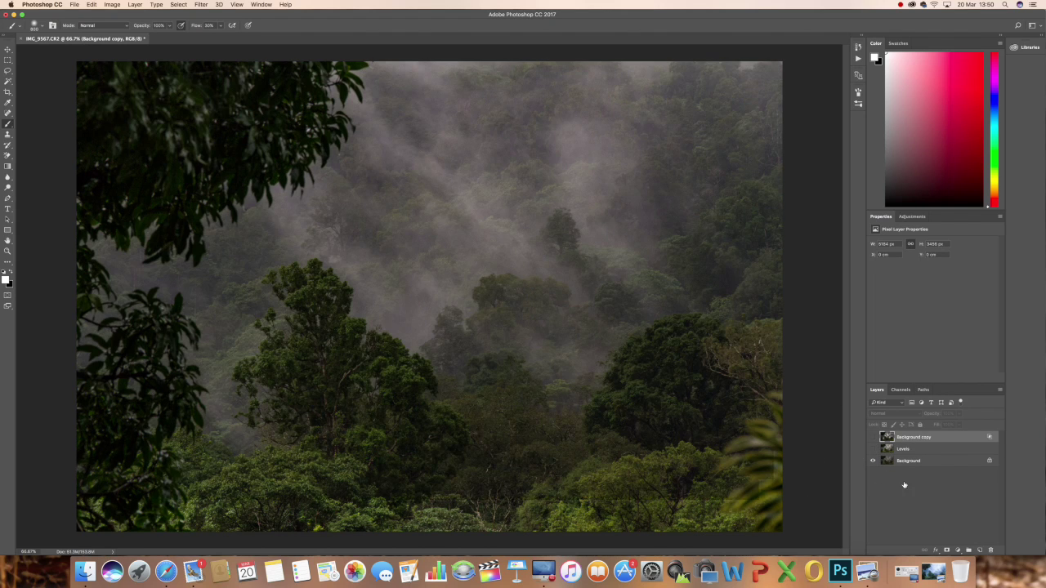
click(873, 449)
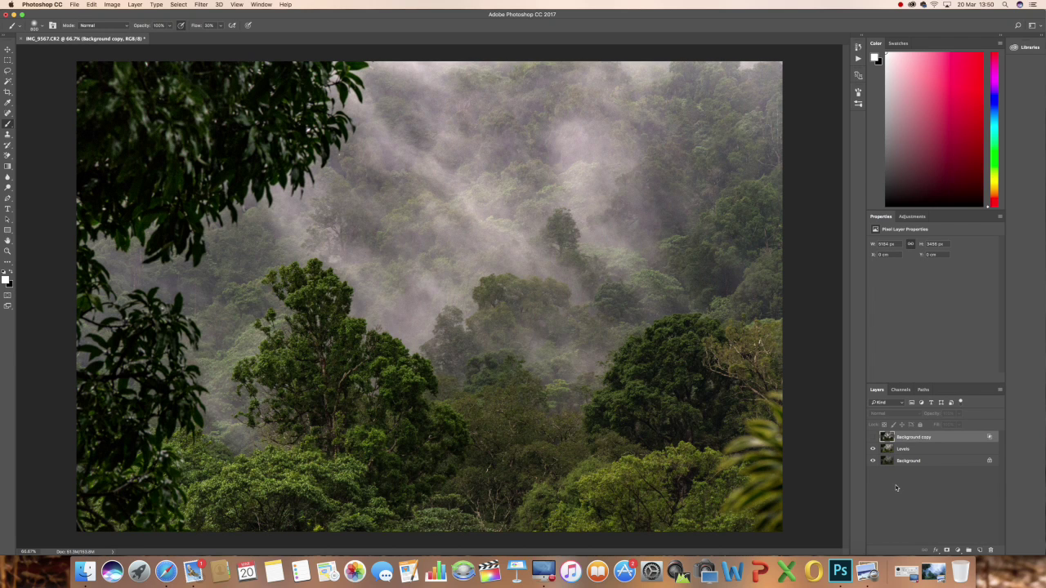
click(872, 437)
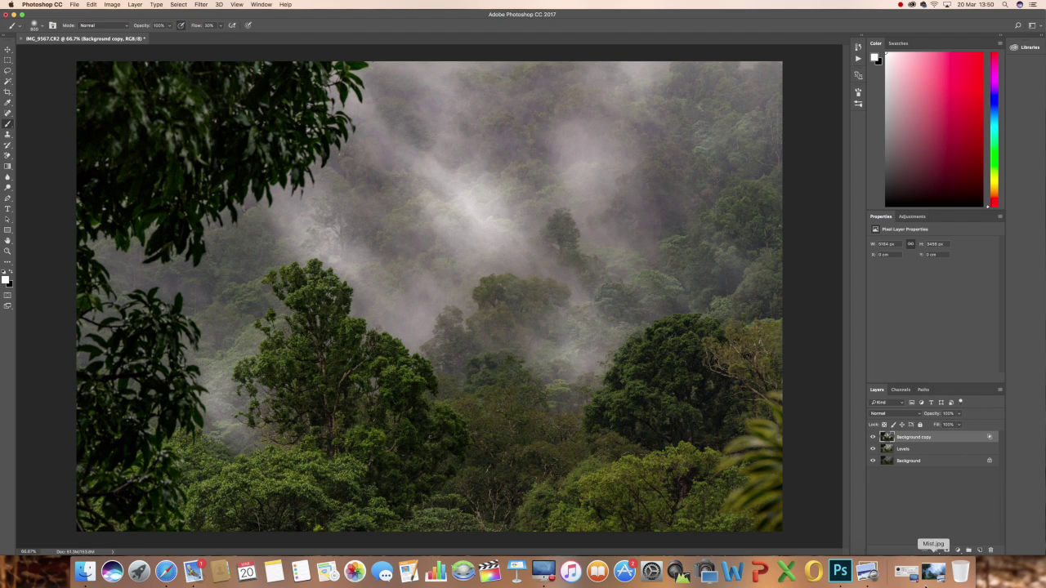
click(872, 438)
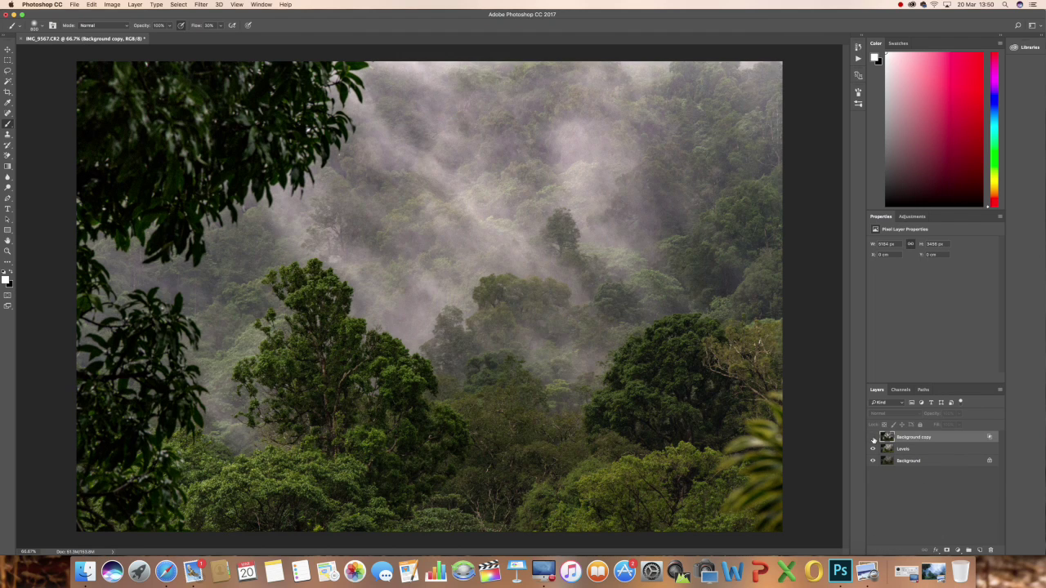
click(874, 439)
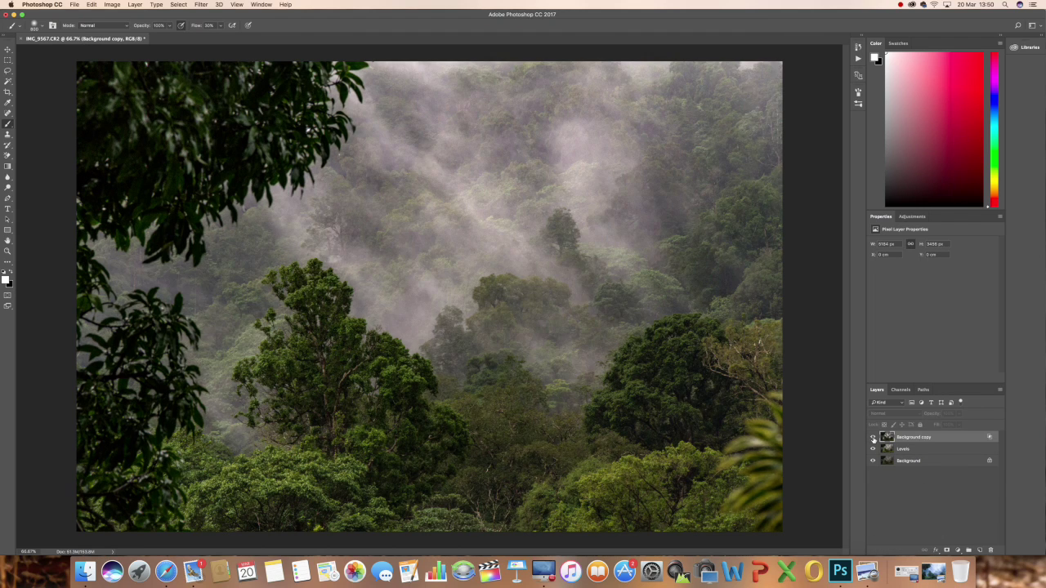
click(874, 439)
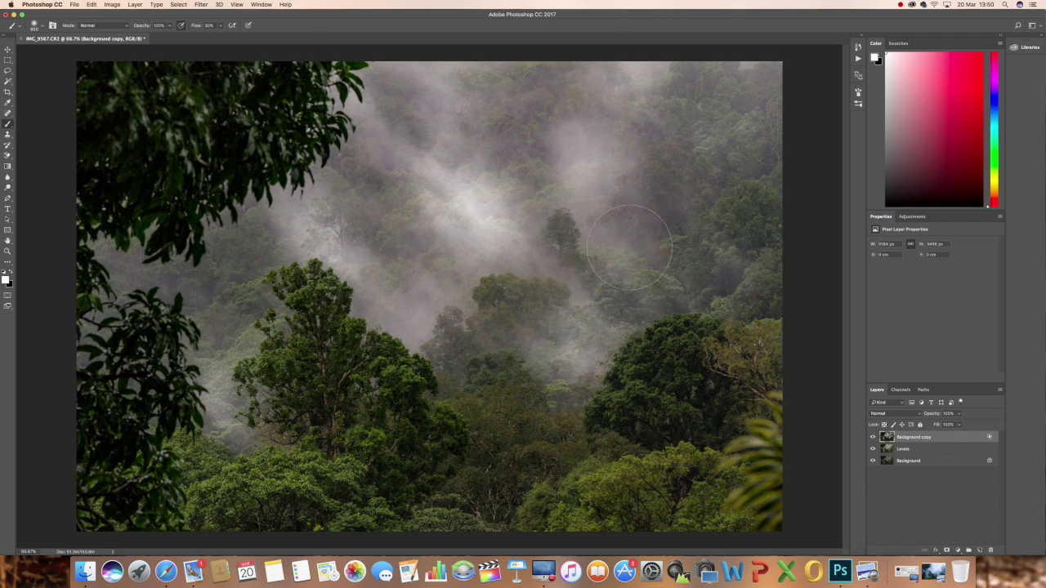
click(873, 438)
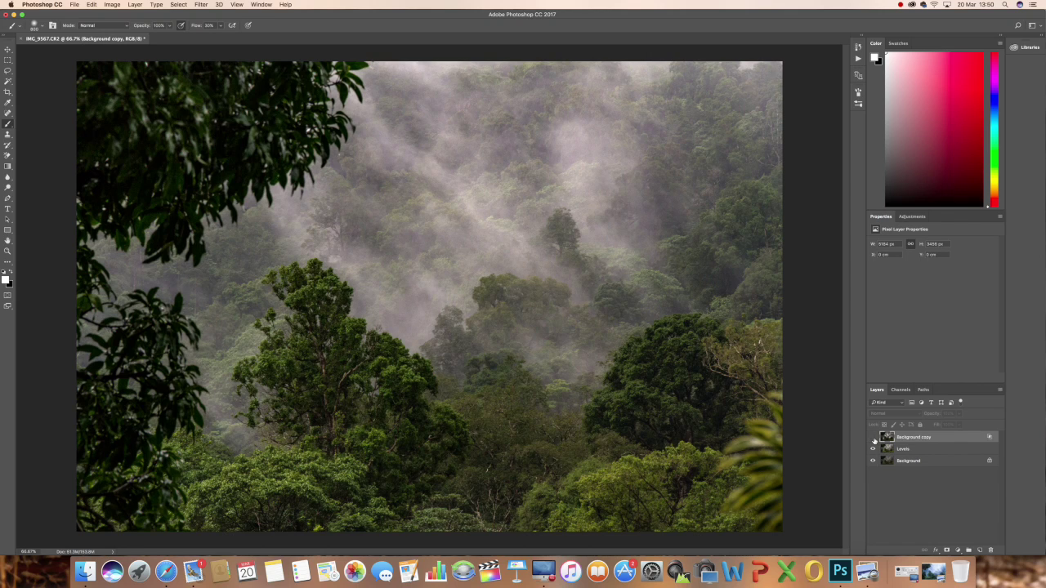
click(874, 439)
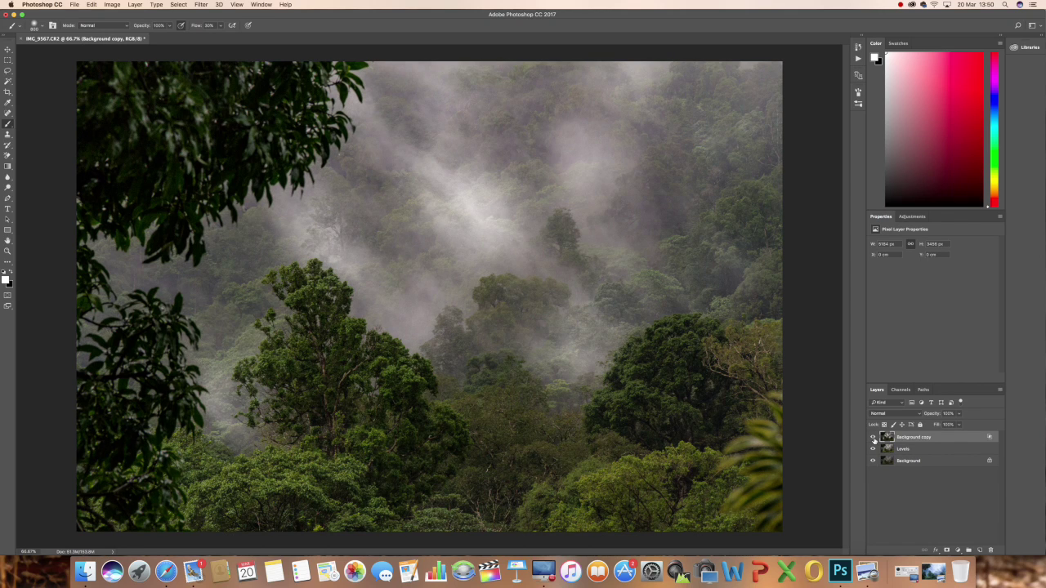
Step: Duplicate the Background layer and move the duplicate to the top of the layer stack
click(921, 462)
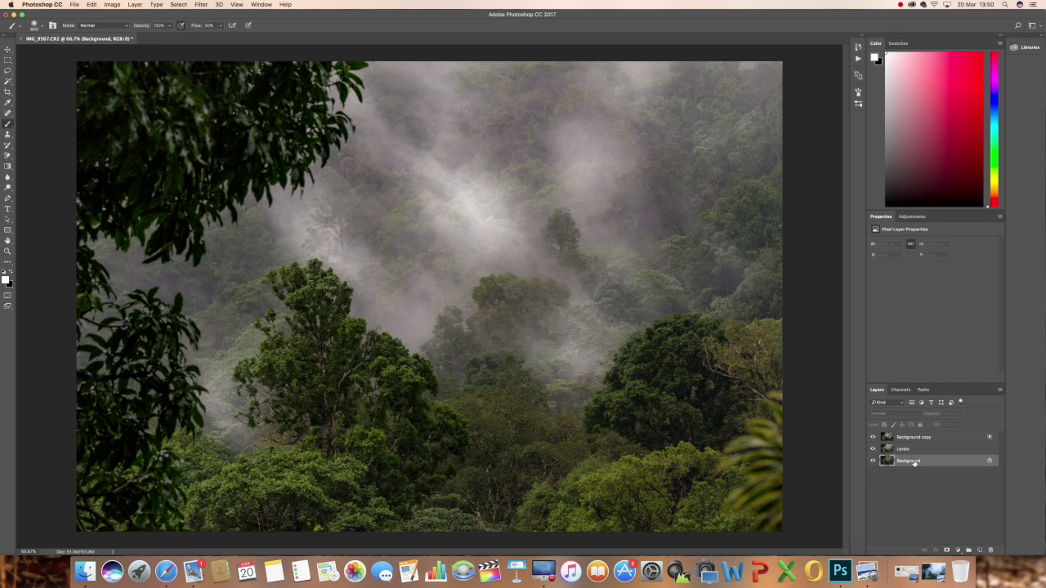
key(super+j)
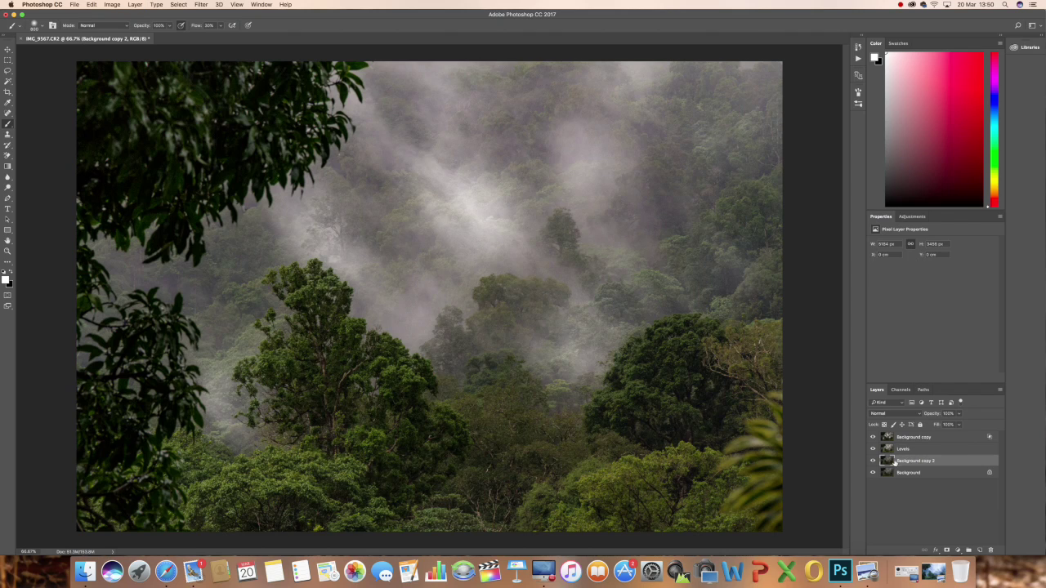
drag(912, 463, 906, 438)
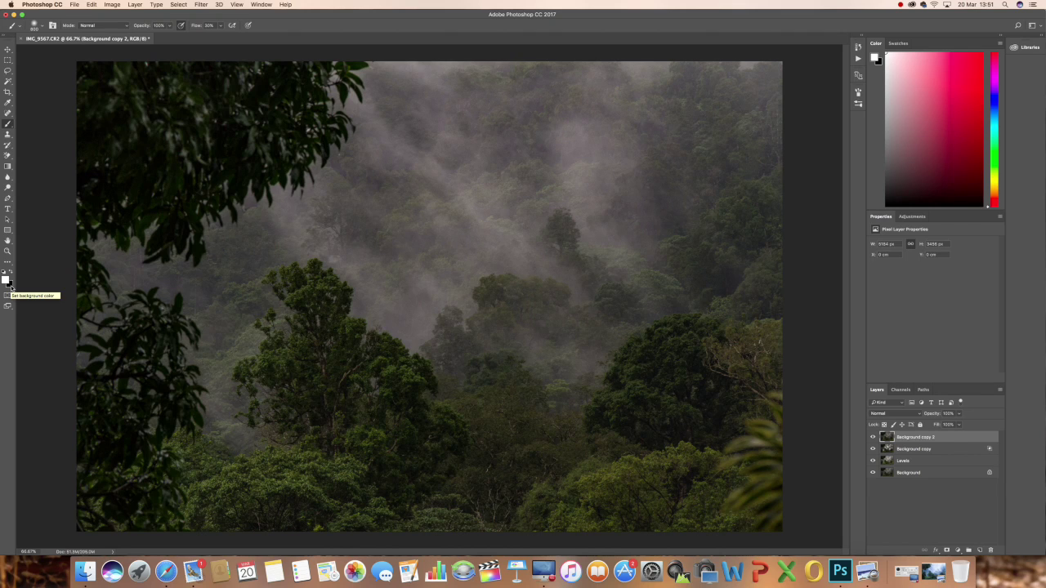
Step: Set black as the foreground colour and brush it over the dark hillside and tree areas on the Background copy 2 layer
key(x)
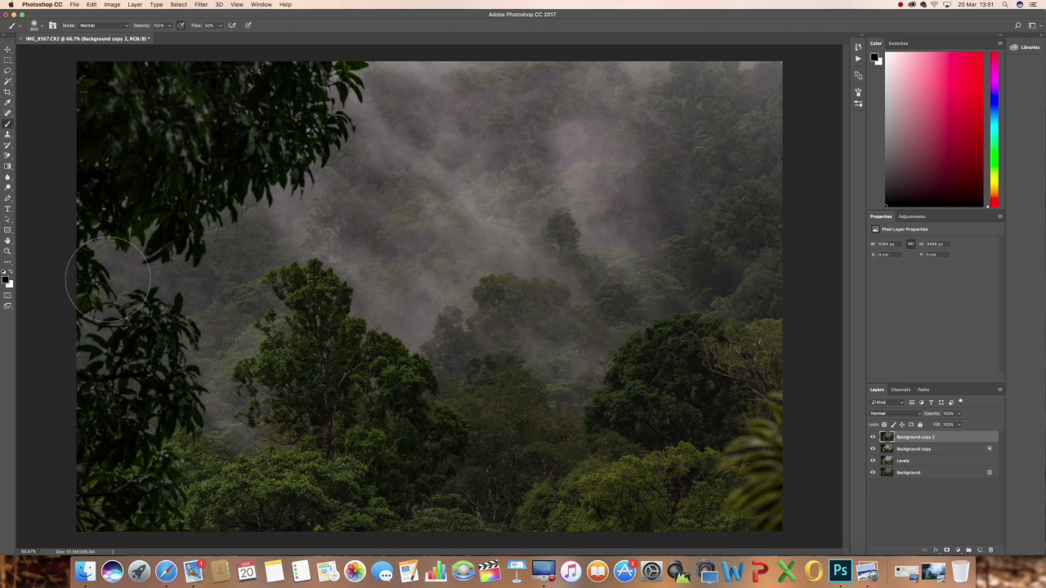
click(11, 273)
click(11, 273)
click(11, 272)
click(11, 272)
click(11, 272)
click(10, 272)
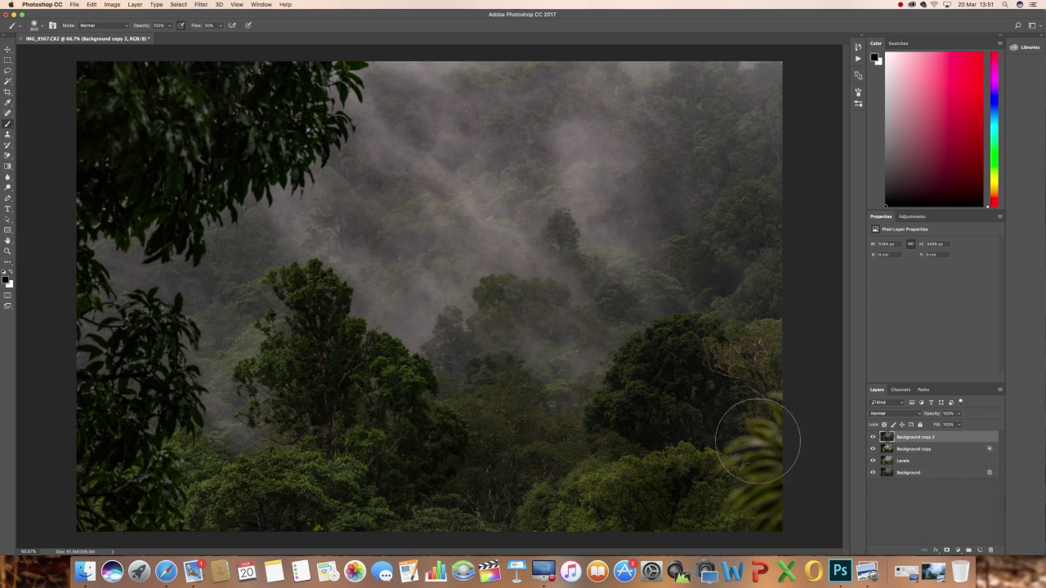
drag(720, 152, 693, 109)
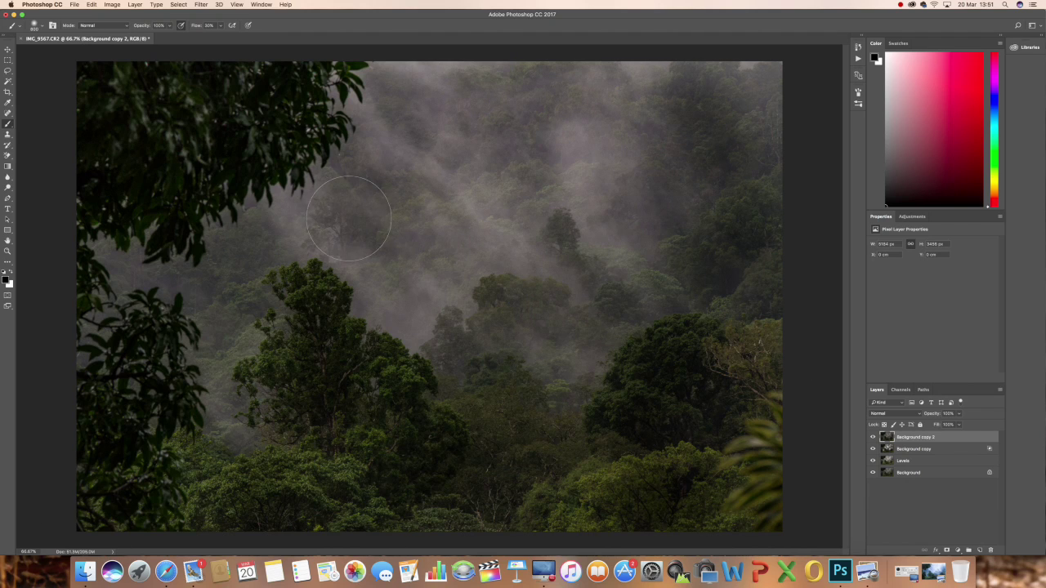
click(347, 219)
click(513, 99)
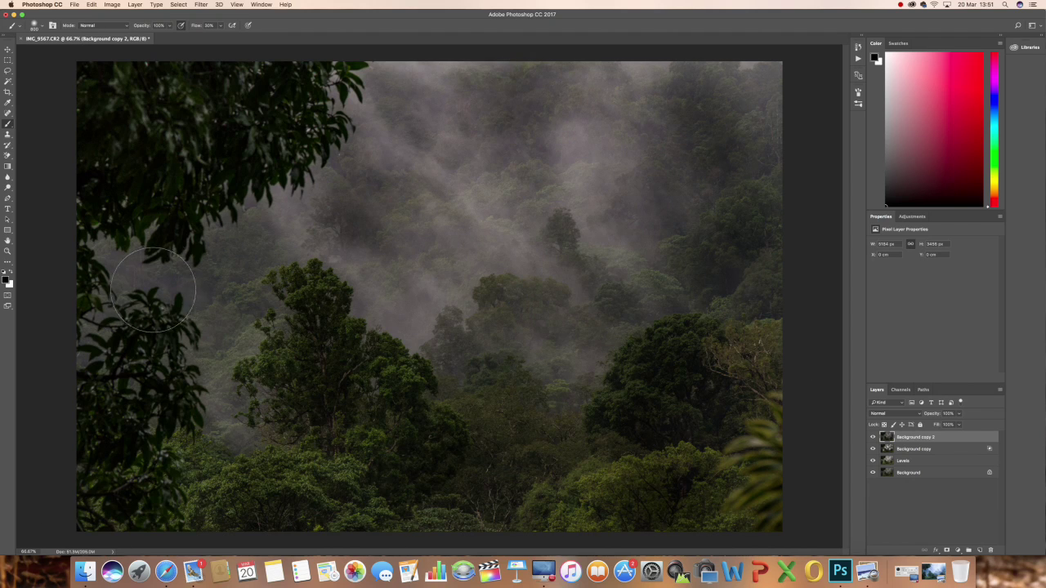
click(216, 269)
click(234, 506)
click(546, 490)
click(507, 380)
click(223, 306)
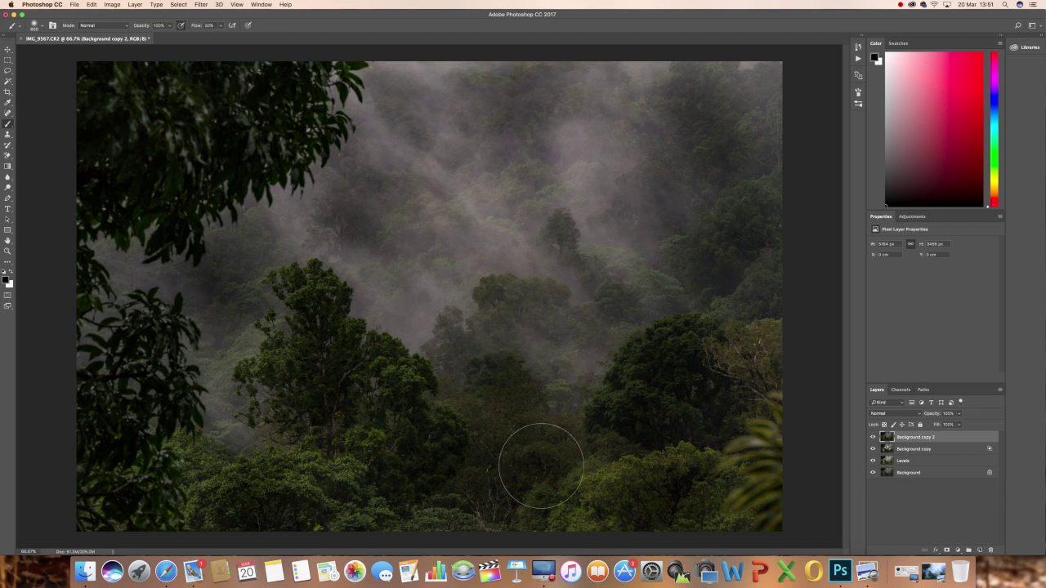
Step: Compare the photo with the black-painted Background copy 2 layer hidden and shown
click(873, 437)
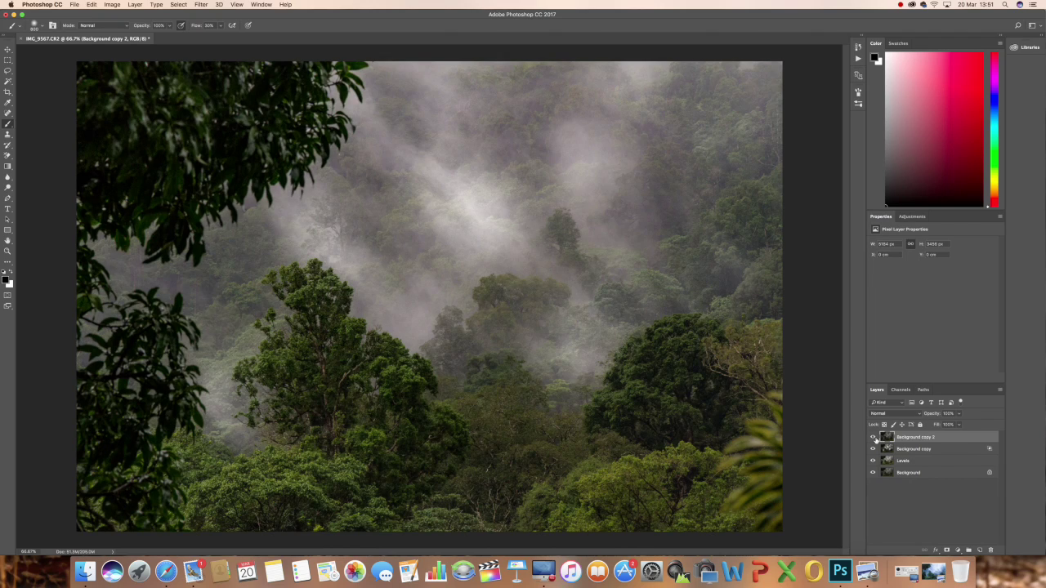
click(873, 437)
click(873, 438)
click(874, 438)
click(873, 438)
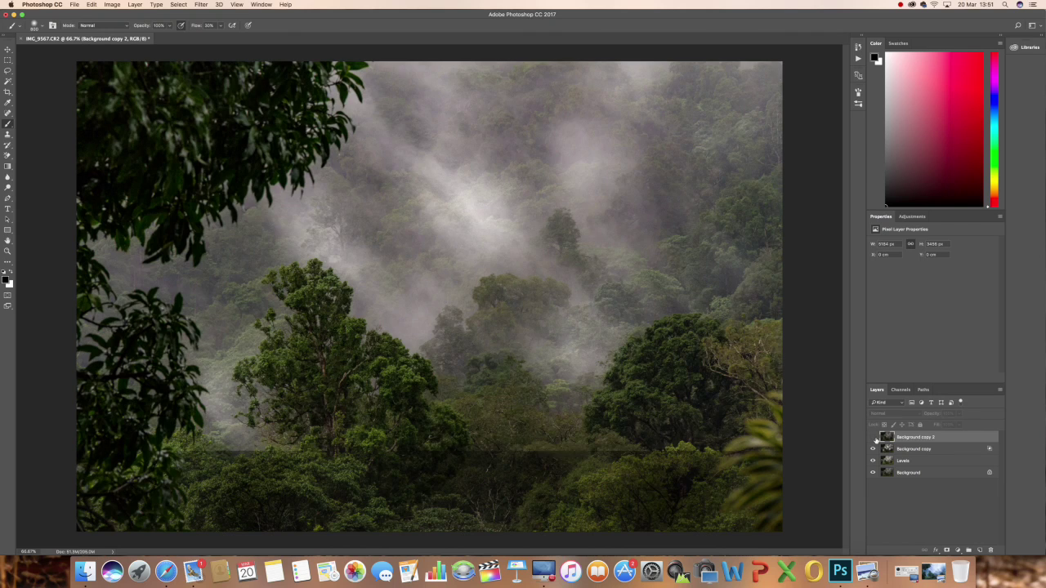
click(874, 438)
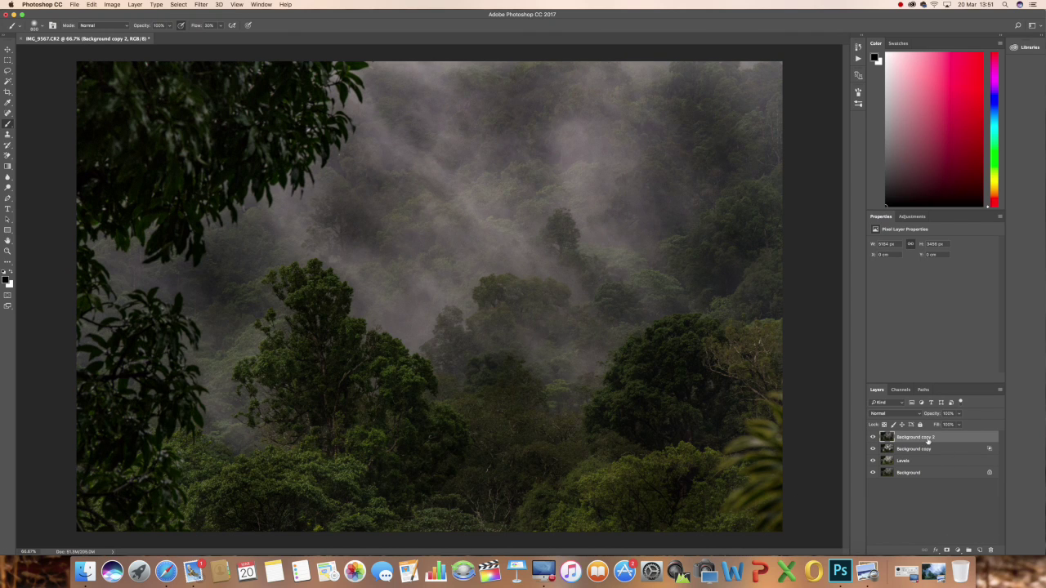
Step: In Background copy 2's Blend If options, split the Underlying Layer white slider and lower its dark half to about 18
double_click(945, 441)
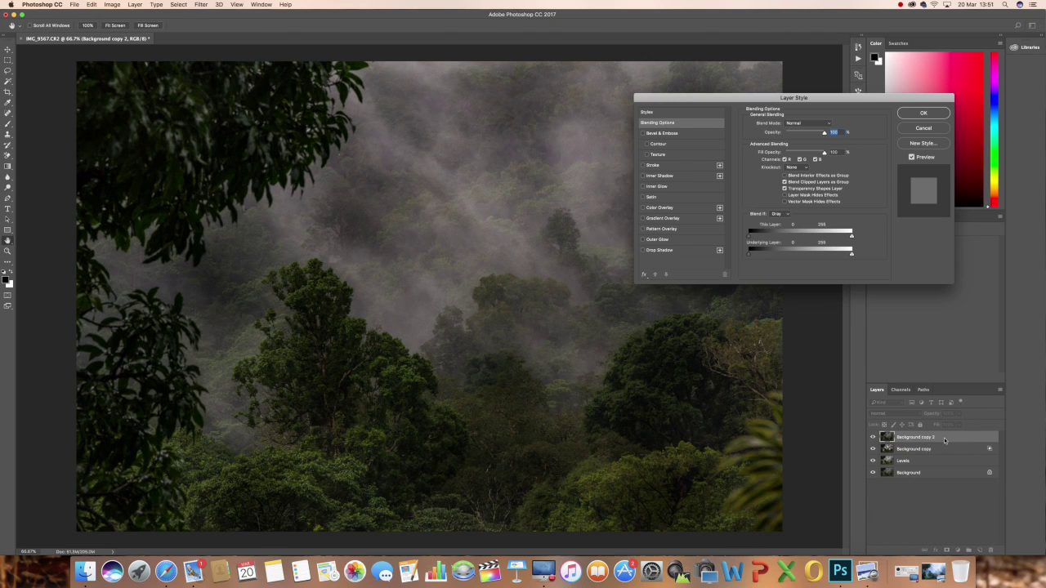
drag(729, 98, 532, 145)
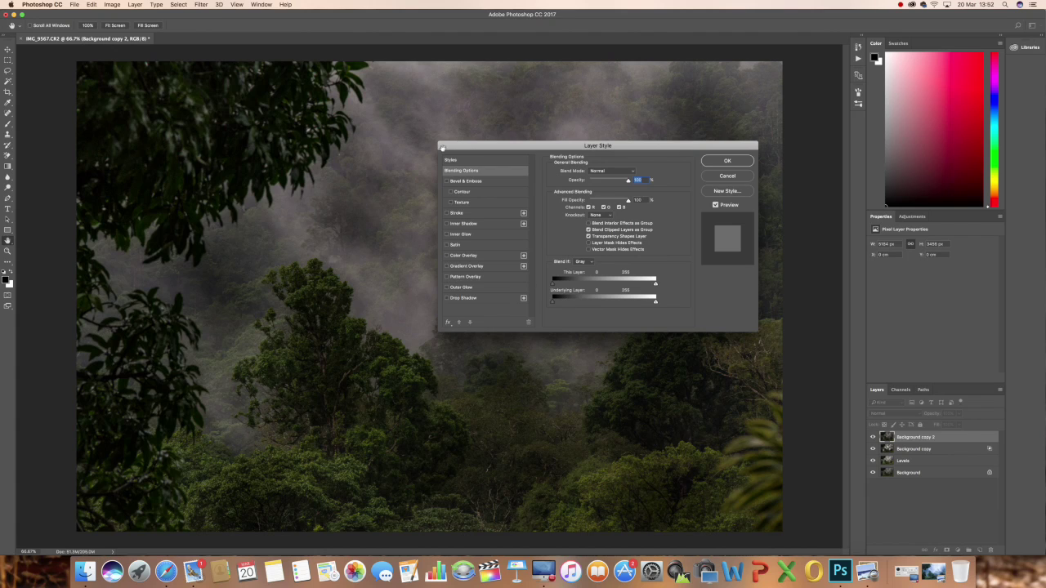
drag(478, 148, 518, 151)
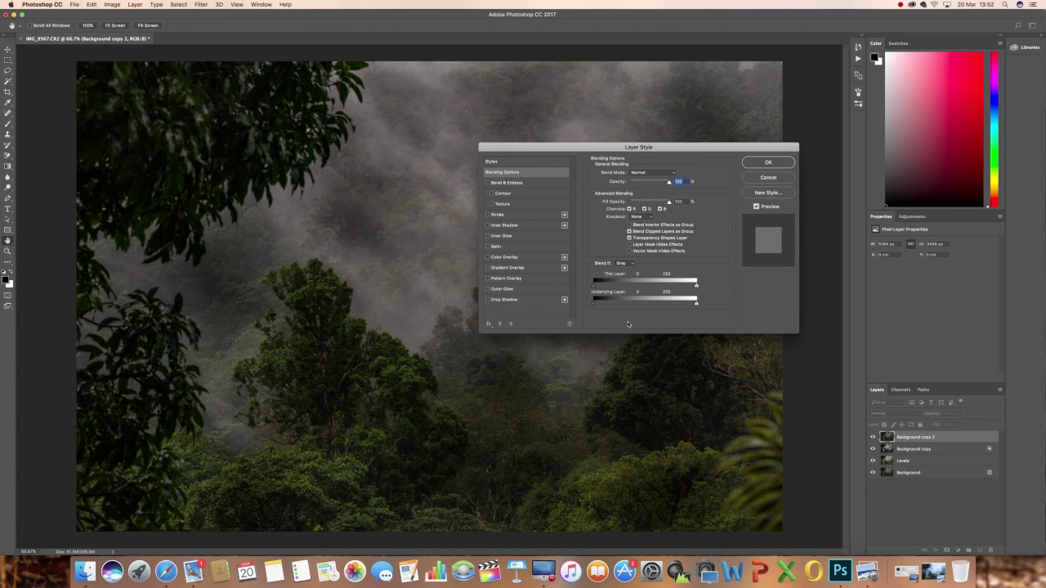
drag(697, 307, 655, 306)
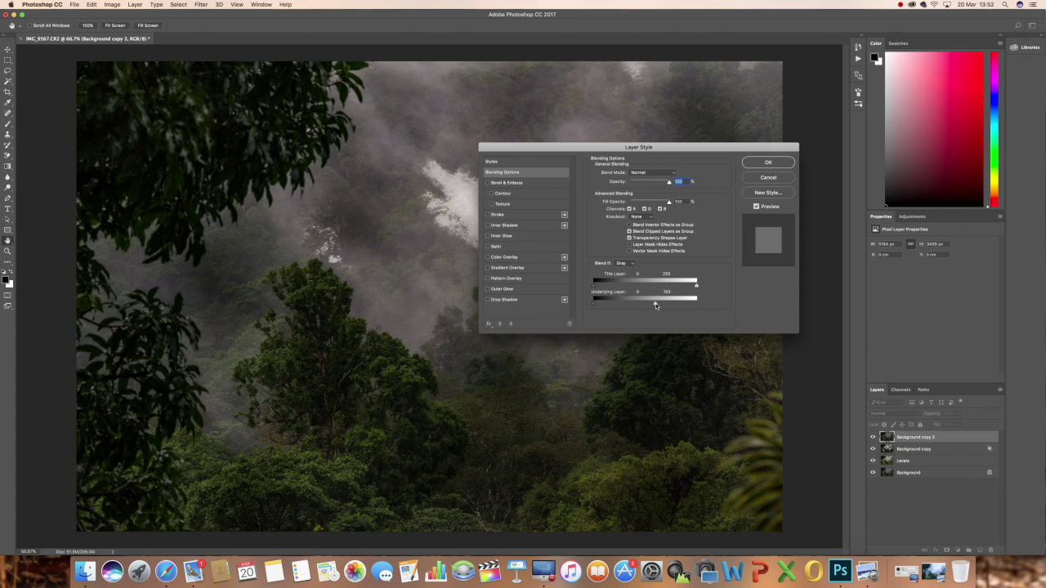
drag(656, 305, 606, 308)
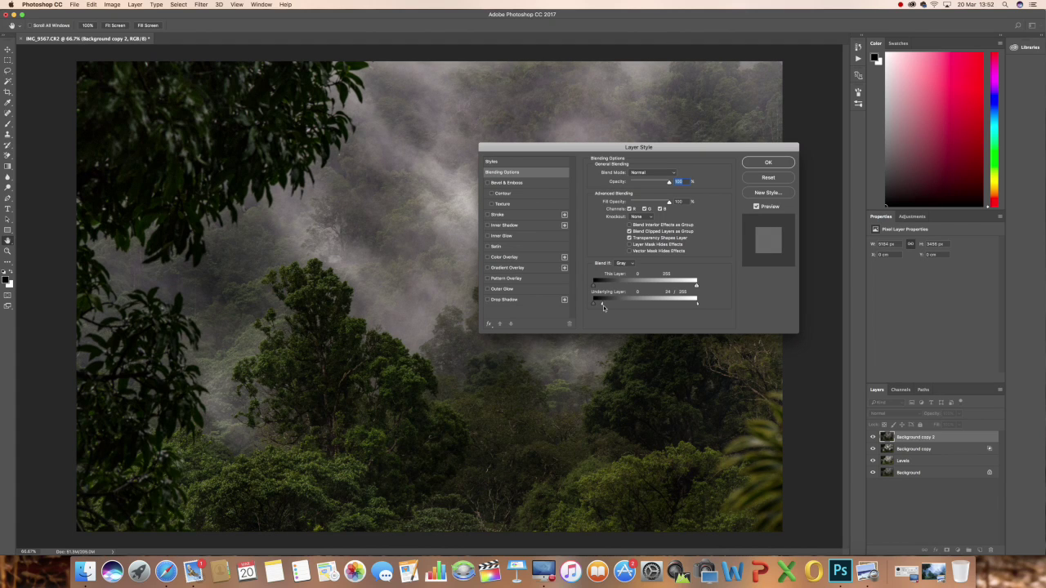
drag(601, 308, 602, 309)
Step: Try Soft Light for the Background copy 2 layer and set its blend mode to Overlay
click(657, 174)
key(Escape)
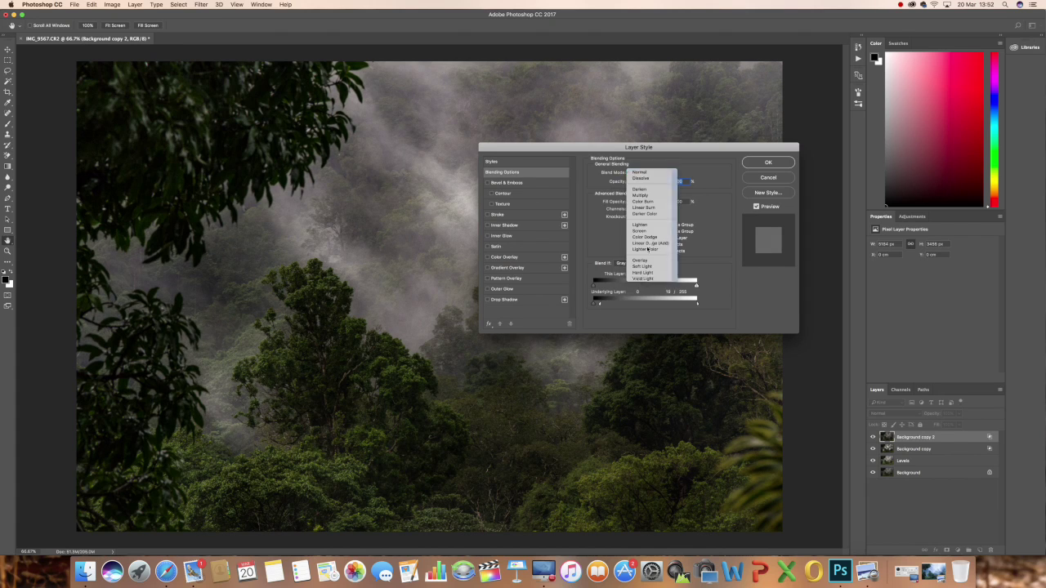
click(654, 173)
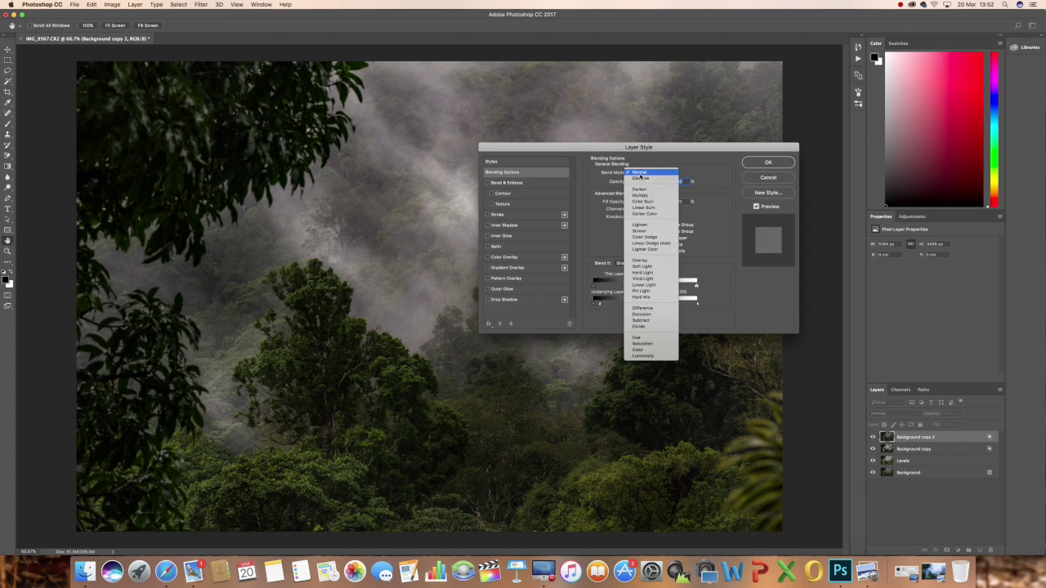
click(644, 267)
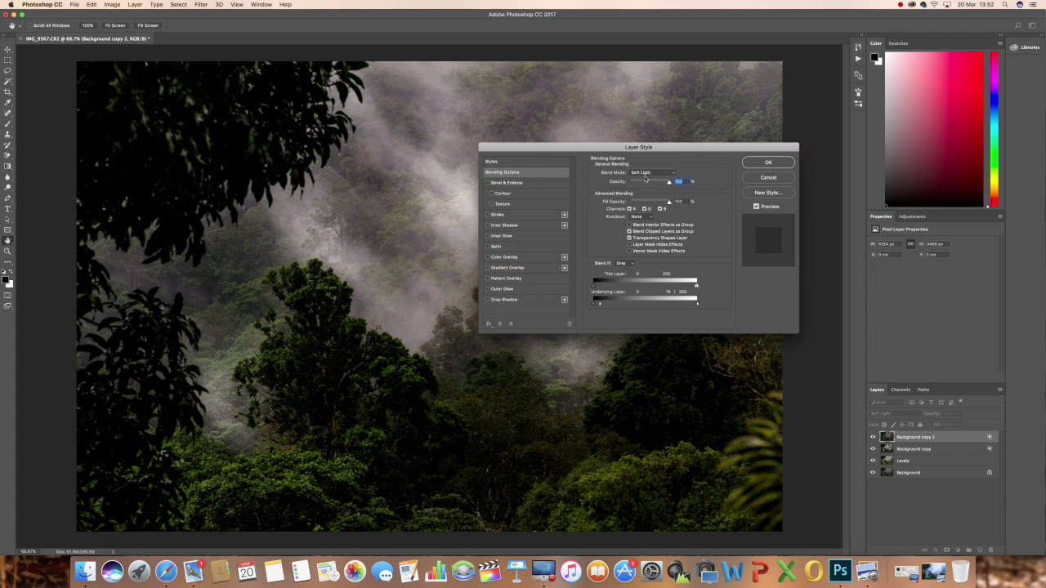
click(646, 174)
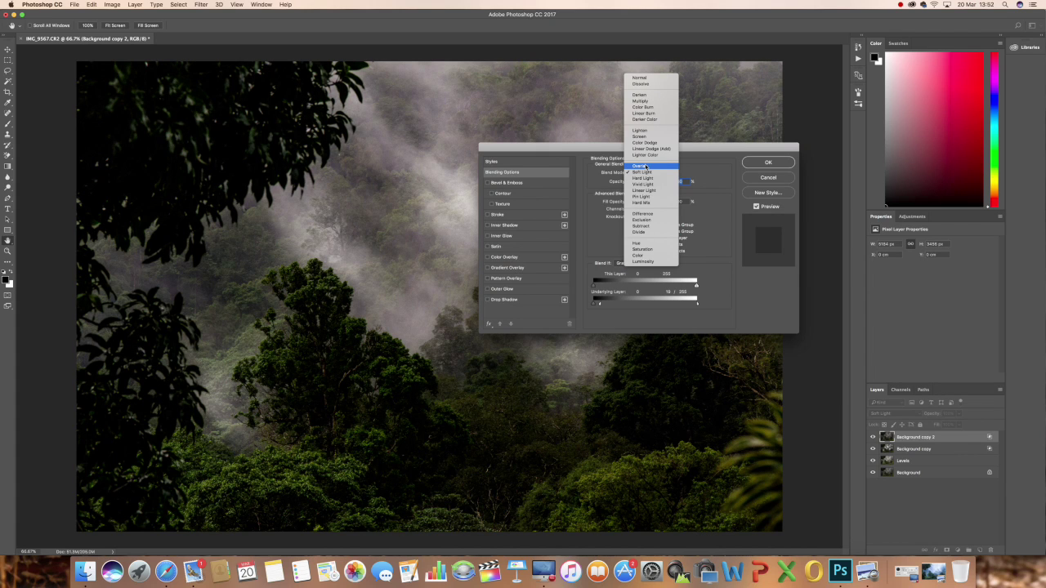
click(646, 166)
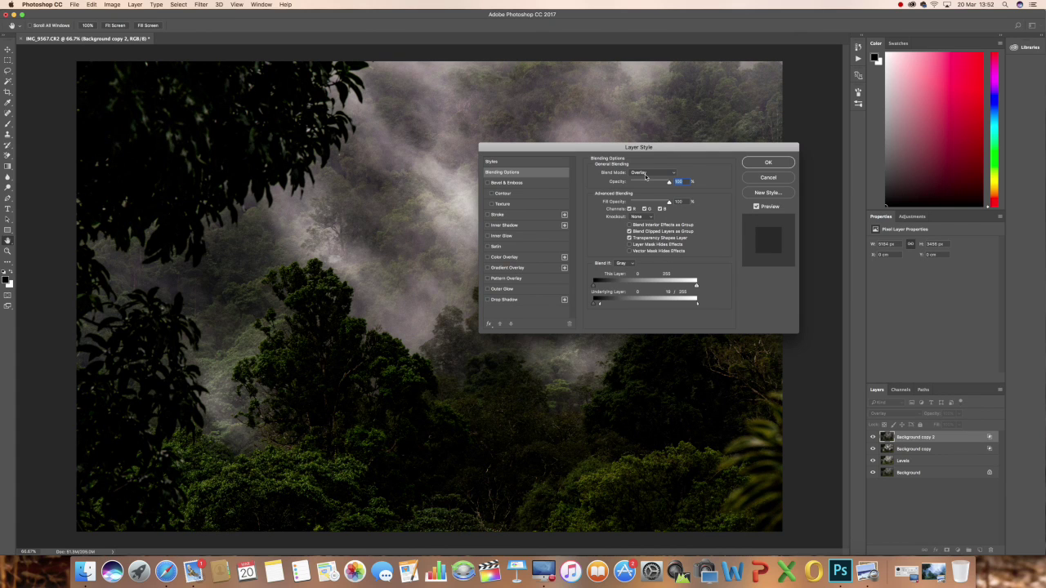
click(645, 175)
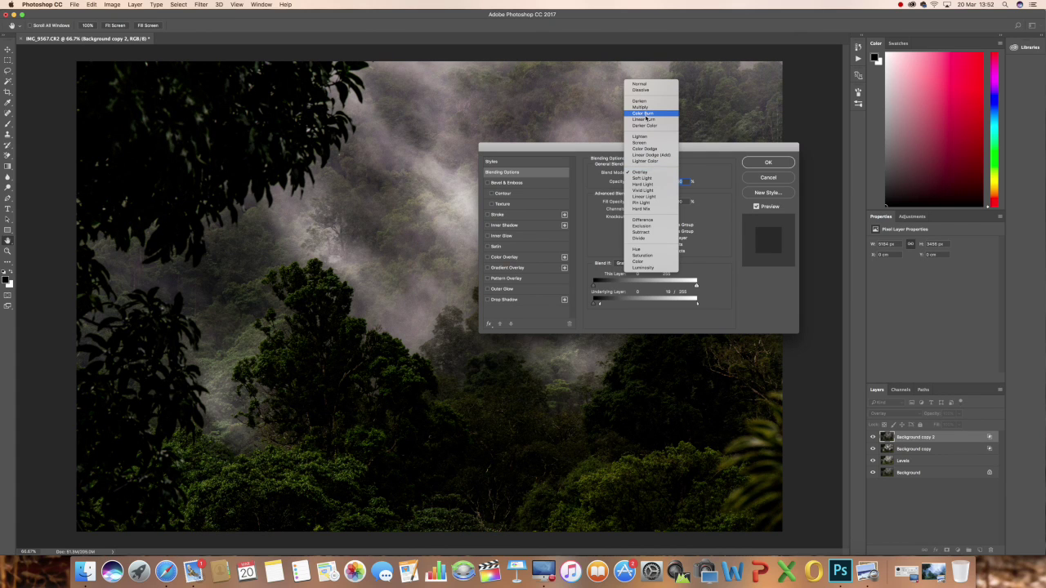
click(722, 177)
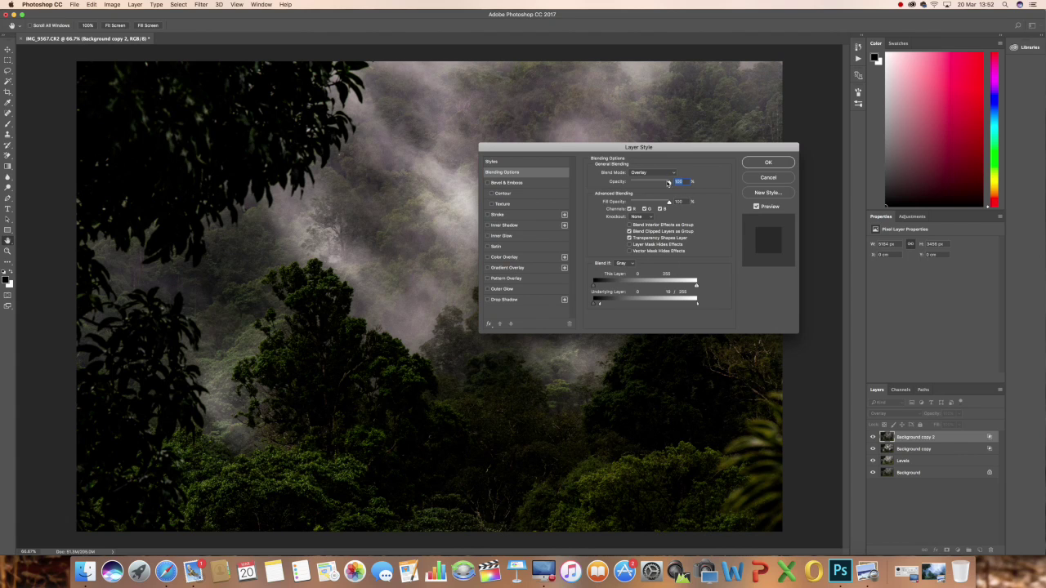
Step: Reduce the Background copy 2 layer's opacity to about 30% and apply the blending options
drag(669, 182, 641, 187)
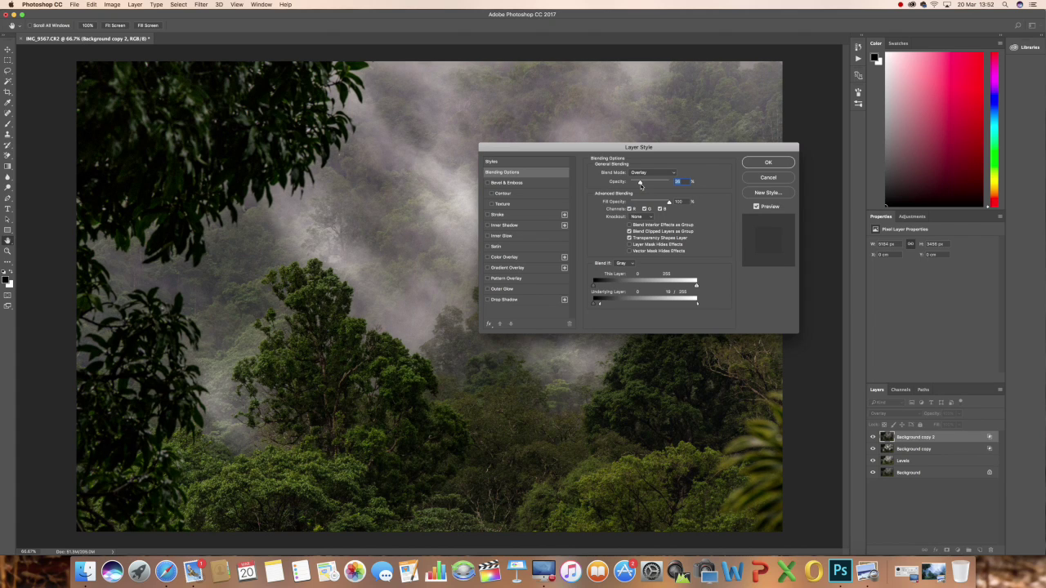
click(772, 165)
key(b)
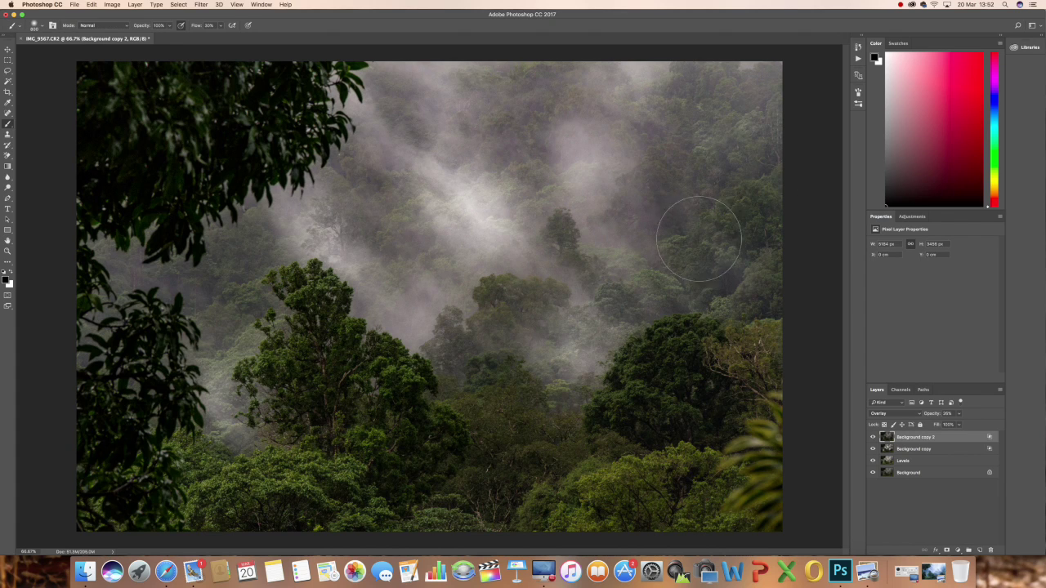
Step: Check the effect of the Overlay-blended Background copy 2 layer by hiding and showing it repeatedly
click(873, 437)
click(873, 437)
click(873, 437)
click(873, 437)
click(872, 437)
click(872, 438)
click(873, 437)
click(873, 437)
Step: Fine-tune the Background copy 2 layer's opacity and compare the photo with the layer hidden and shown
click(960, 415)
drag(960, 421, 954, 426)
drag(954, 425, 955, 425)
click(872, 437)
click(873, 438)
click(873, 437)
click(873, 437)
Step: Review the Levels adjustment dialog on the Levels layer without altering its input values
click(917, 474)
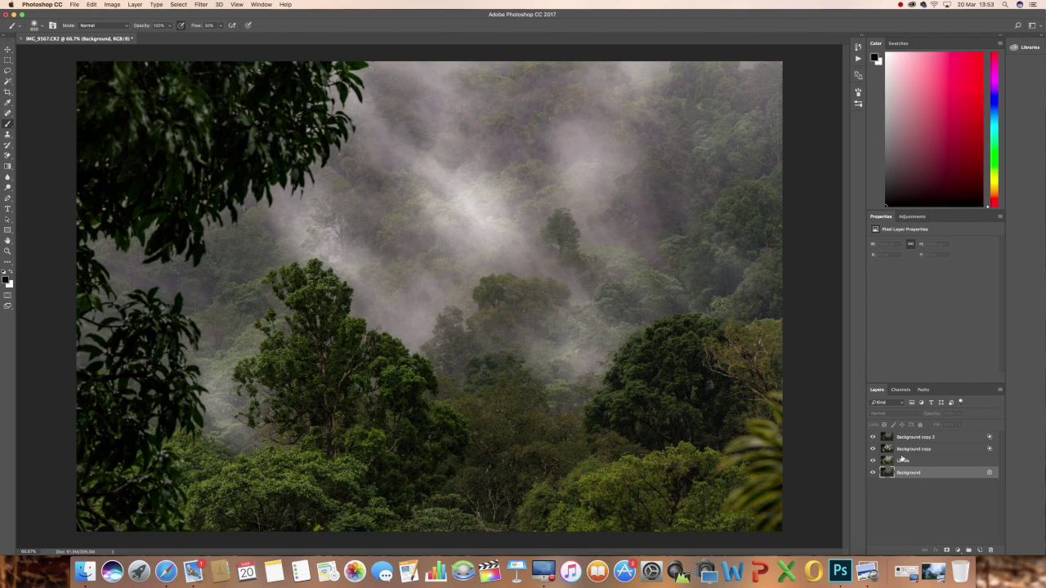
click(904, 462)
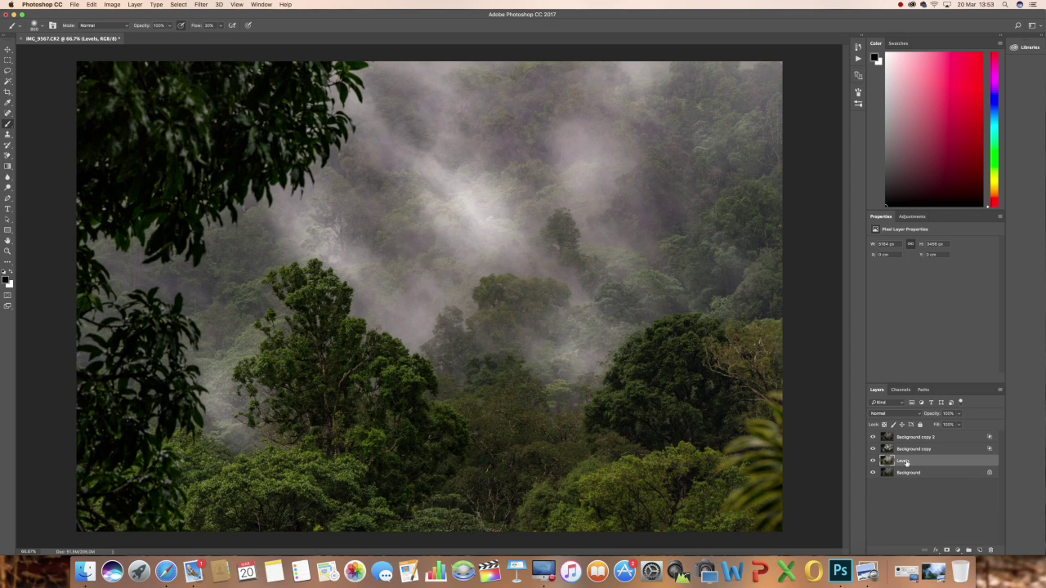
key(super+l)
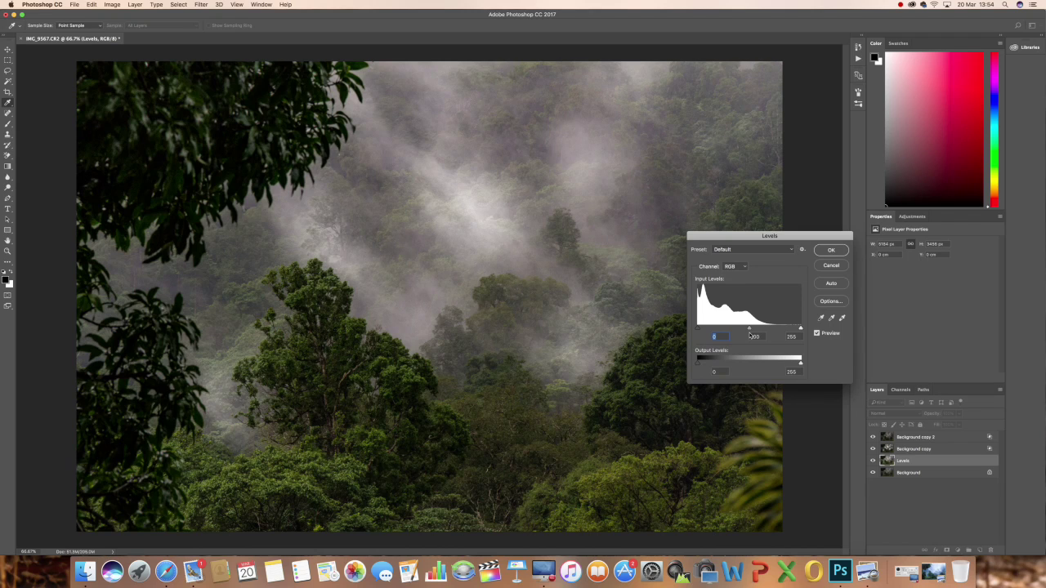
click(831, 250)
key(b)
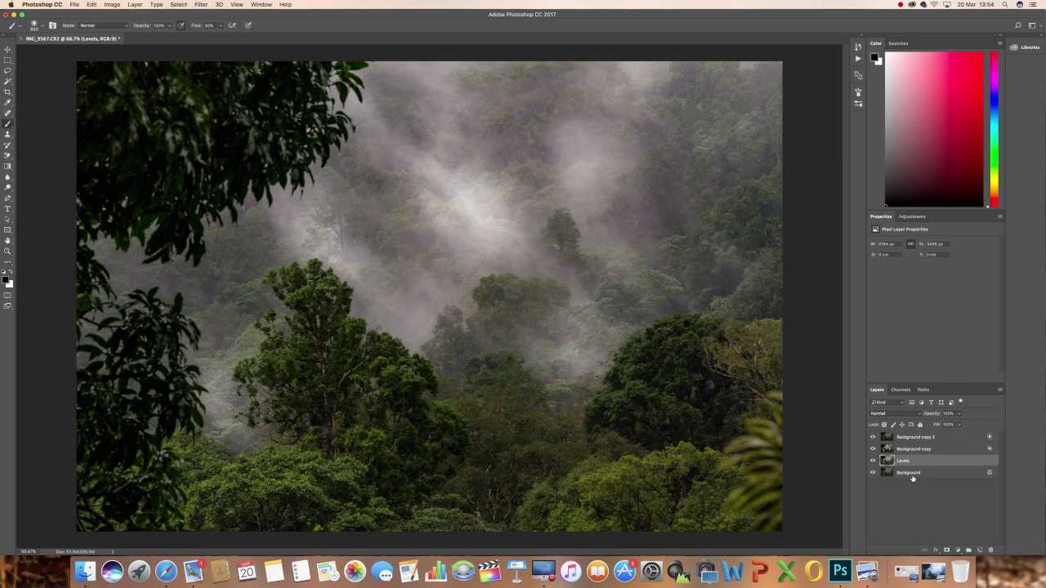
Step: Fine-tune the split black Underlying Layer slider in the Background copy layer's Blend If settings and apply the blending options
click(912, 474)
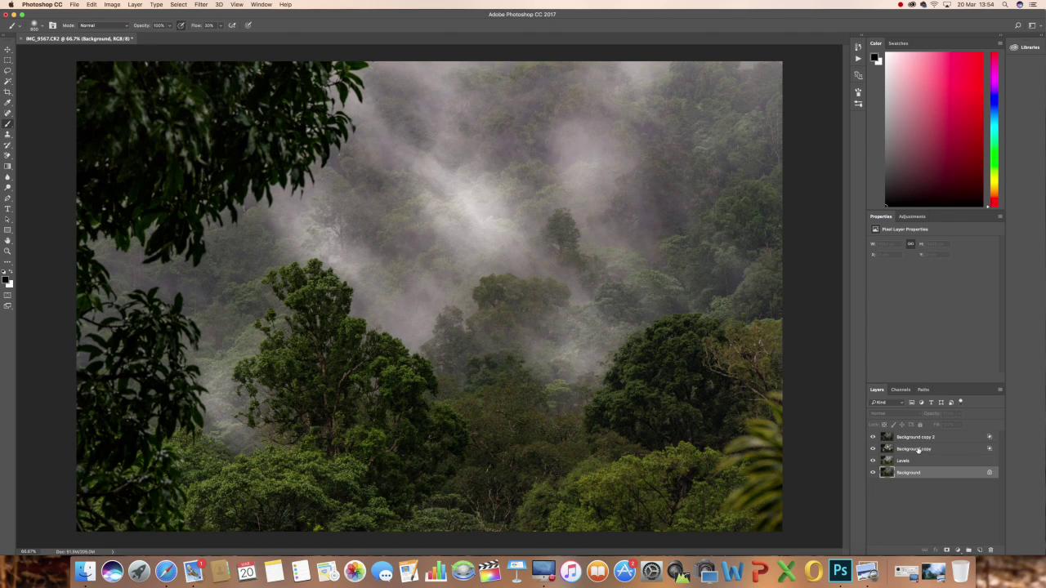
click(918, 450)
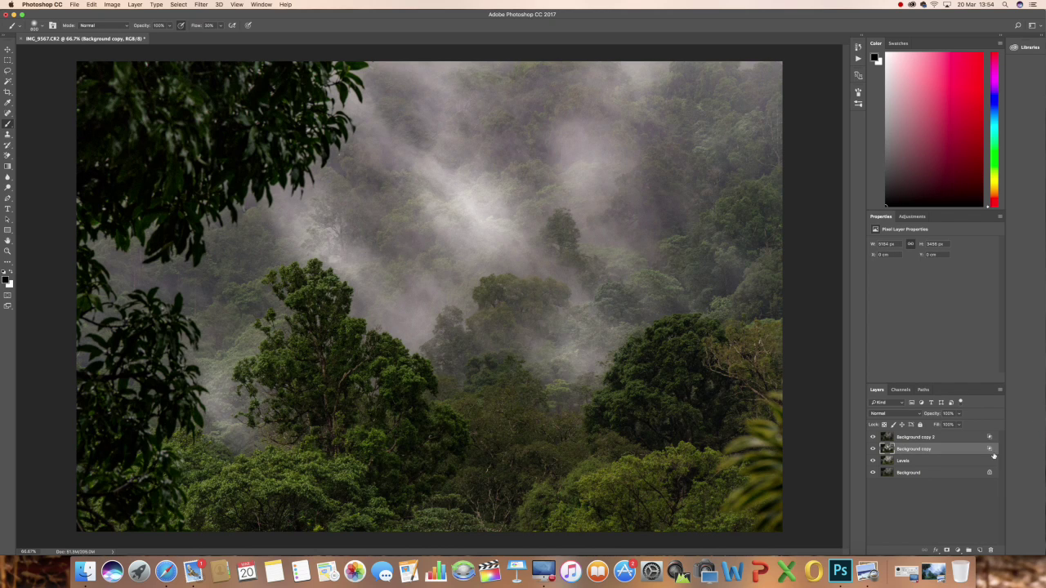
double_click(928, 450)
double_click(955, 451)
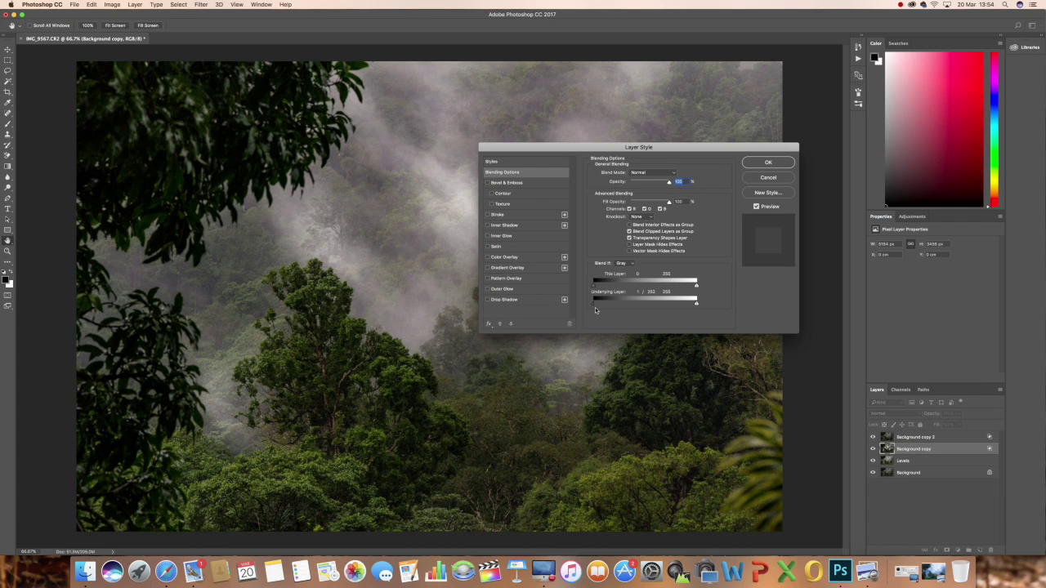
drag(596, 307, 594, 307)
drag(595, 308, 605, 309)
mouse_move(595, 310)
mouse_down()
mouse_move(662, 312)
mouse_move(594, 307)
mouse_up()
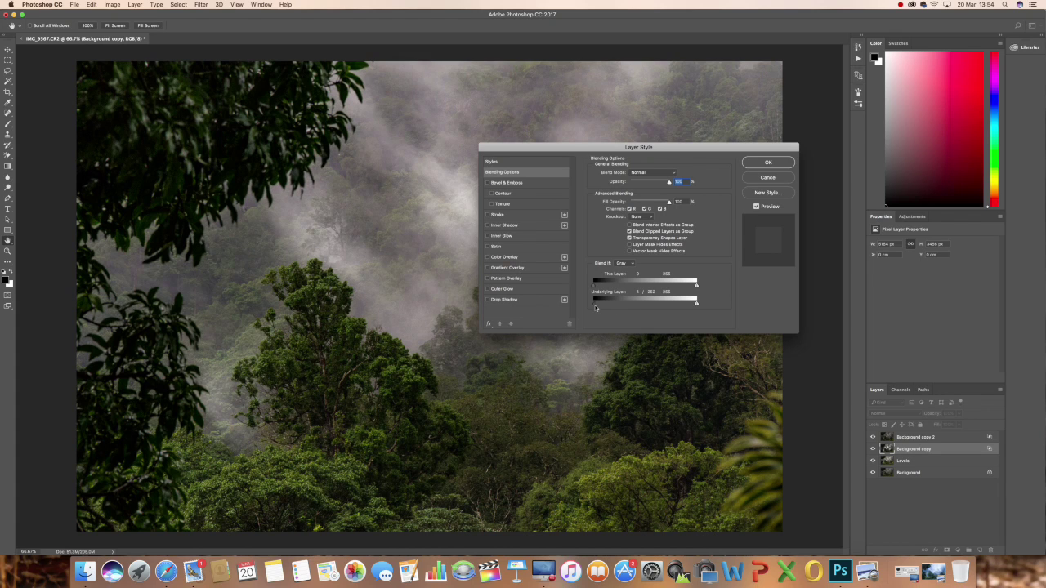
drag(641, 145, 798, 141)
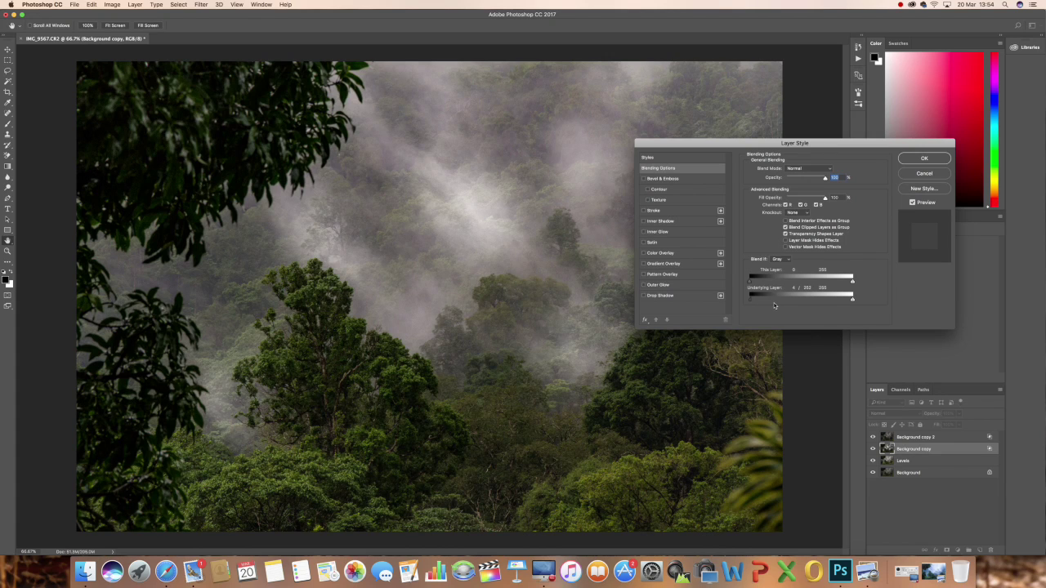
mouse_move(751, 300)
mouse_down()
mouse_move(785, 302)
mouse_move(750, 299)
mouse_up()
click(926, 159)
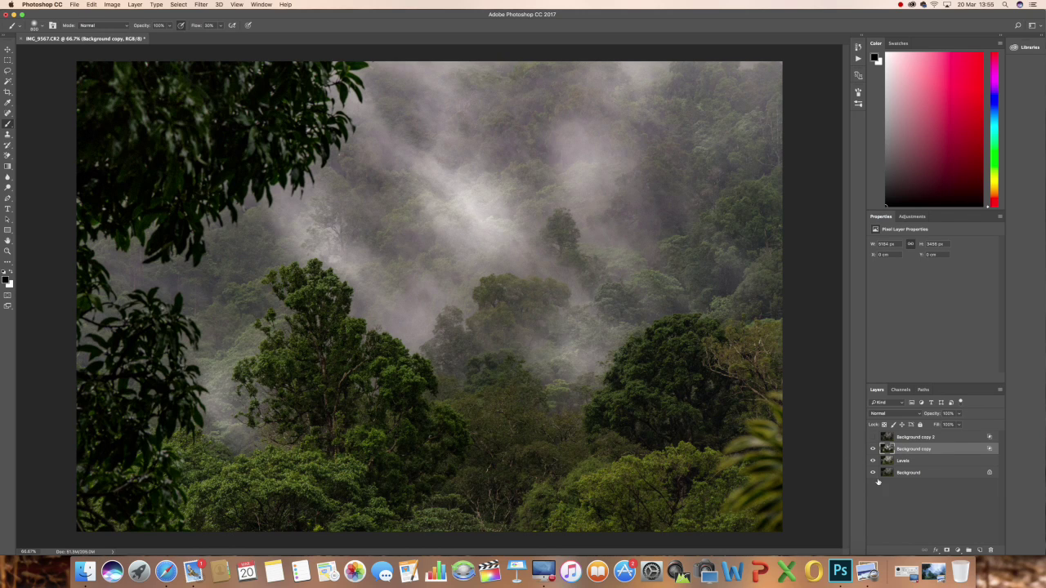
Step: Compare the photo with the white mist layer, Background copy, hidden and shown
click(873, 450)
click(873, 450)
click(873, 449)
click(873, 450)
click(872, 450)
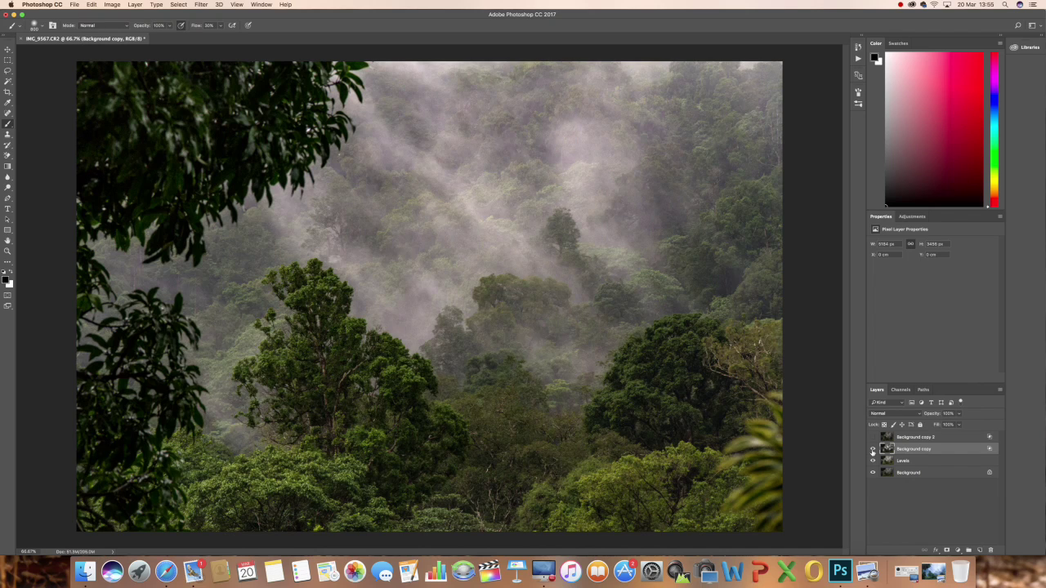
click(873, 449)
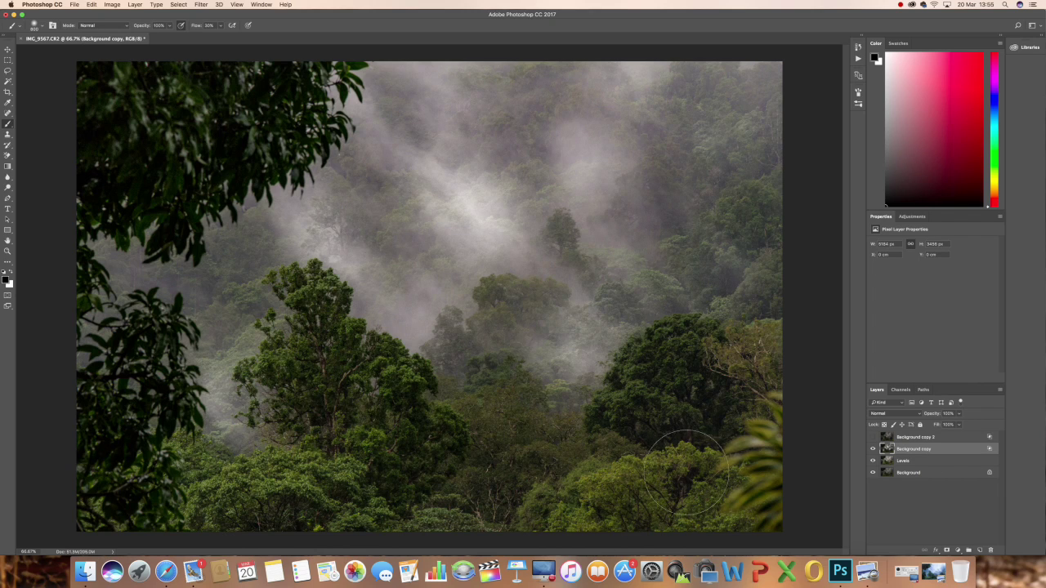
Step: Review the Overlay opacity and Blend If settings in the Background copy 2 layer's blending options
click(908, 474)
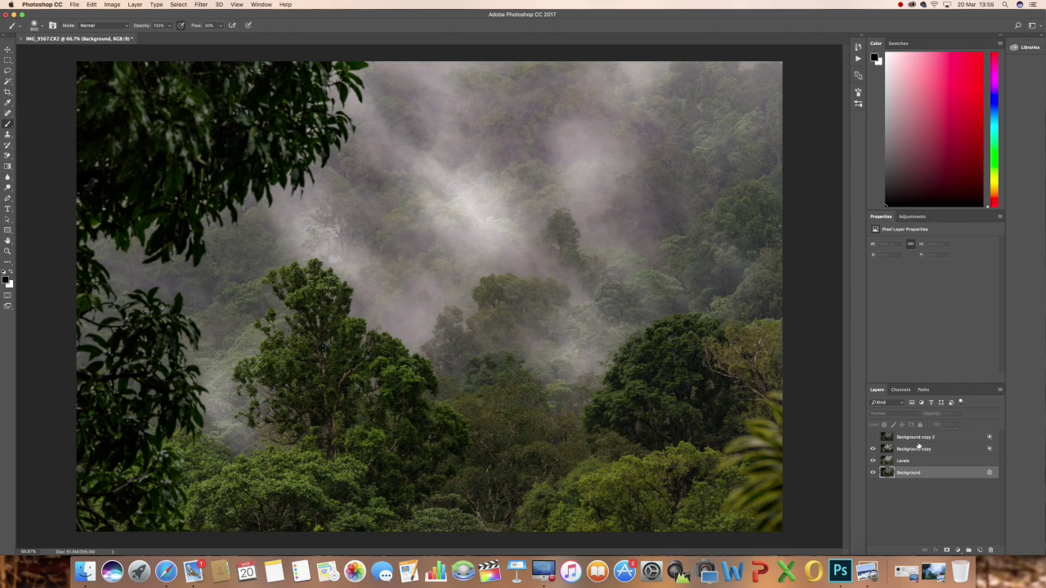
click(915, 438)
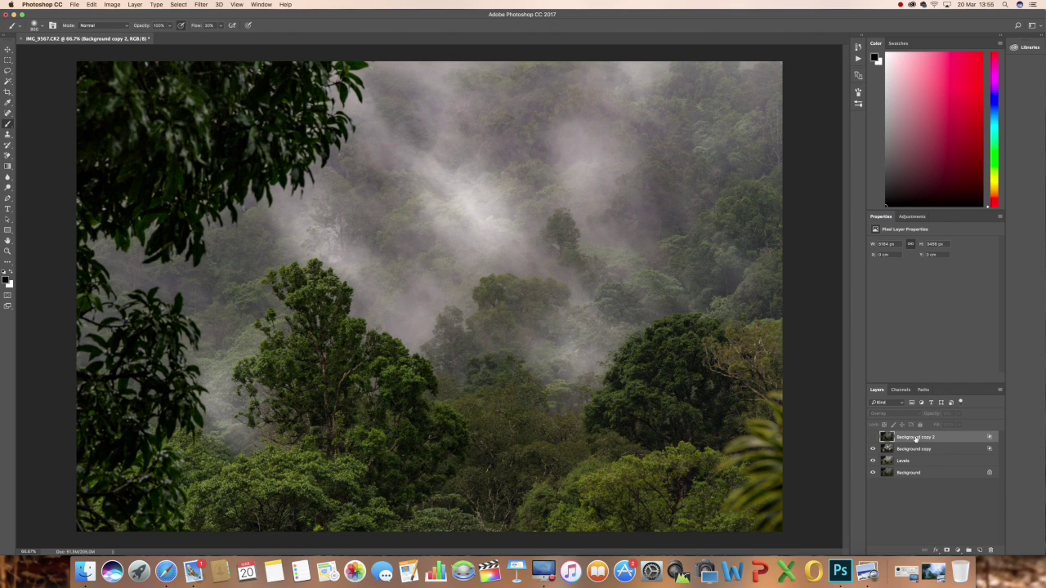
double_click(907, 439)
double_click(945, 439)
click(924, 173)
double_click(946, 438)
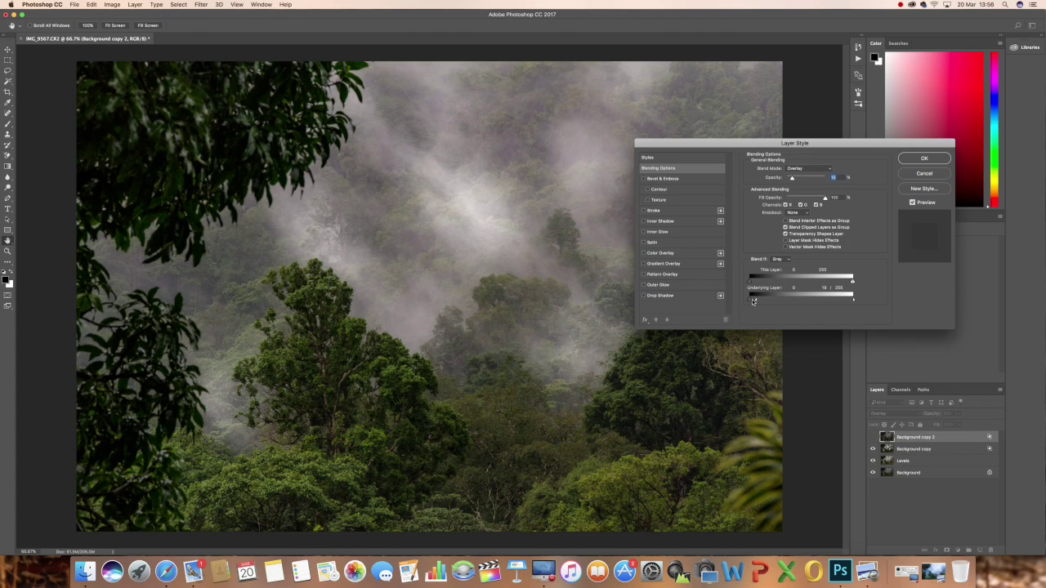
click(924, 160)
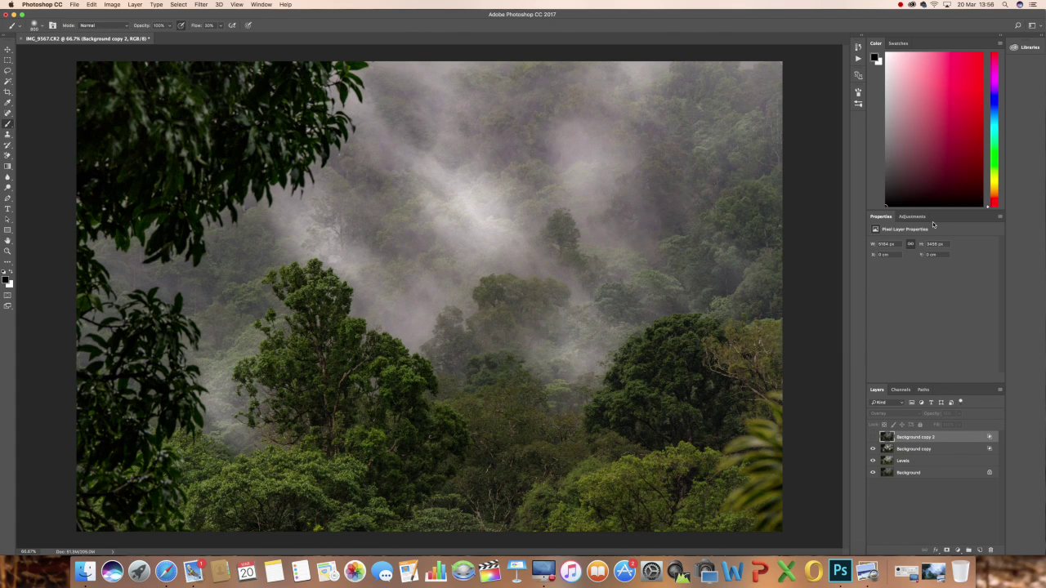
Step: Show the Background copy 2 layer and merge it with the Background copy and Levels layers
click(873, 437)
shift+click(912, 461)
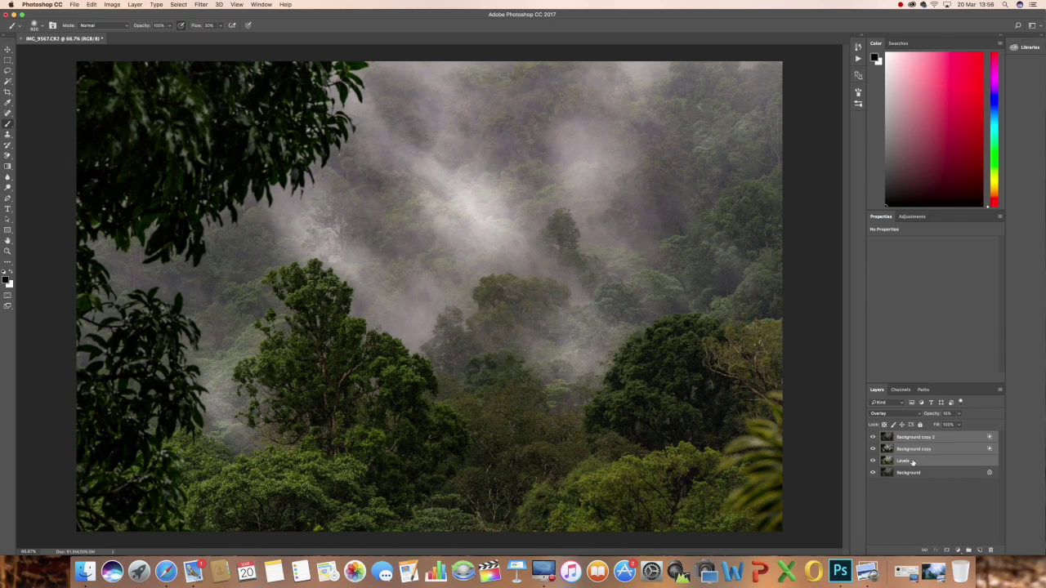
key(super+e)
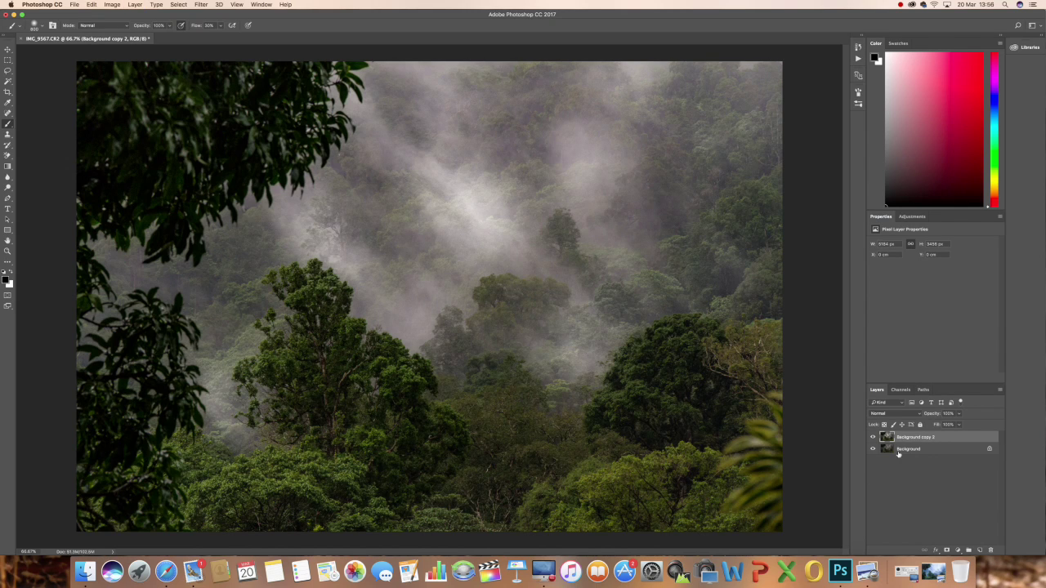
Step: Compare the merged Background copy 2 layer with the original photo, then merge it into the Background layer
click(874, 438)
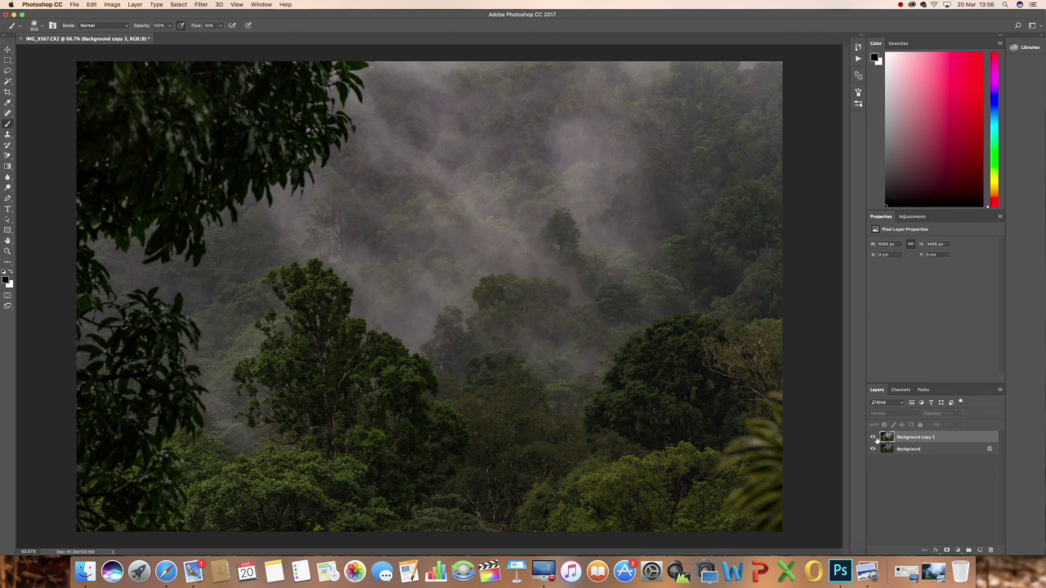
click(873, 438)
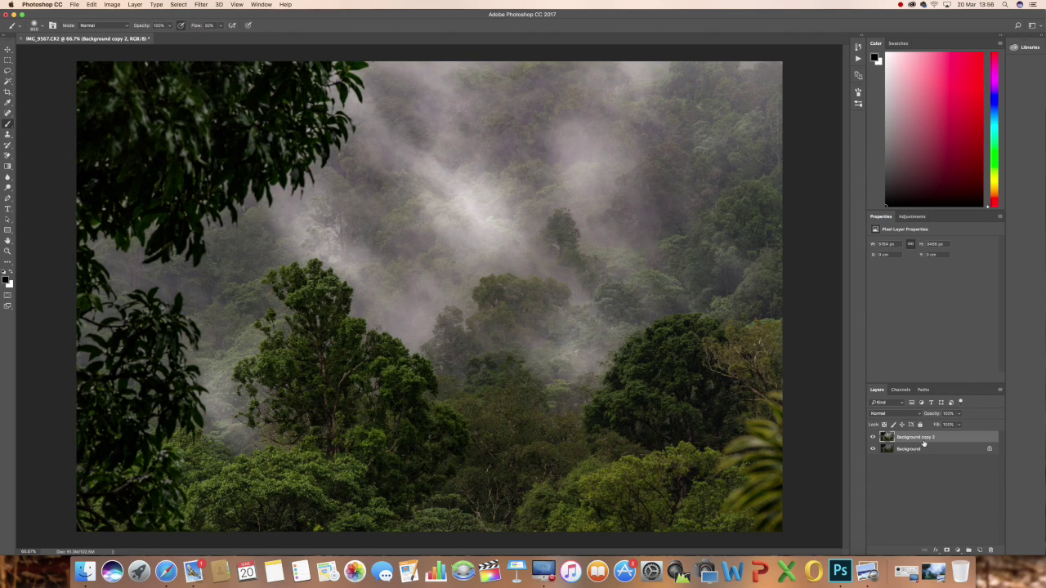
shift+click(915, 449)
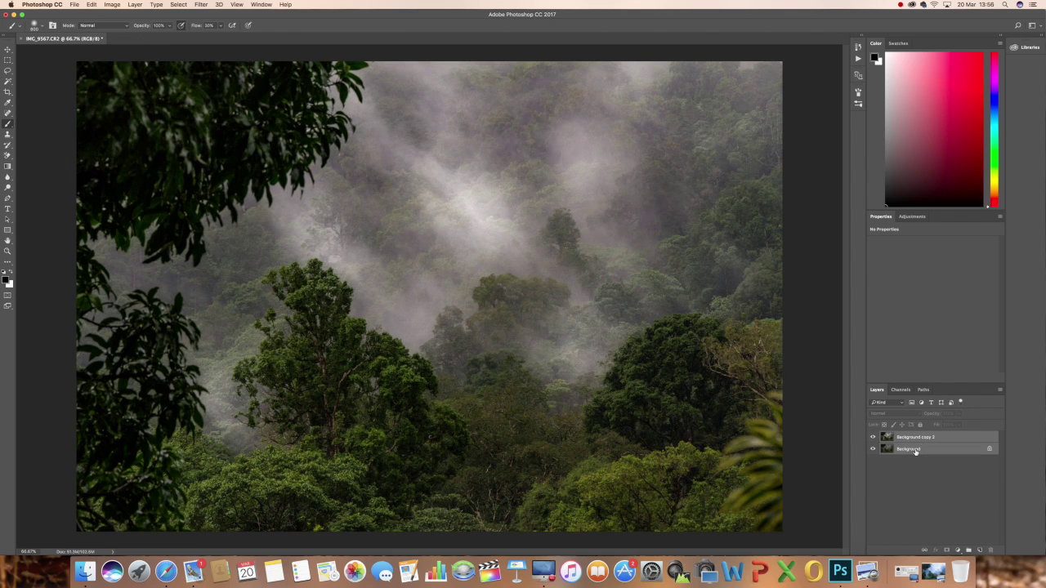
key(super+e)
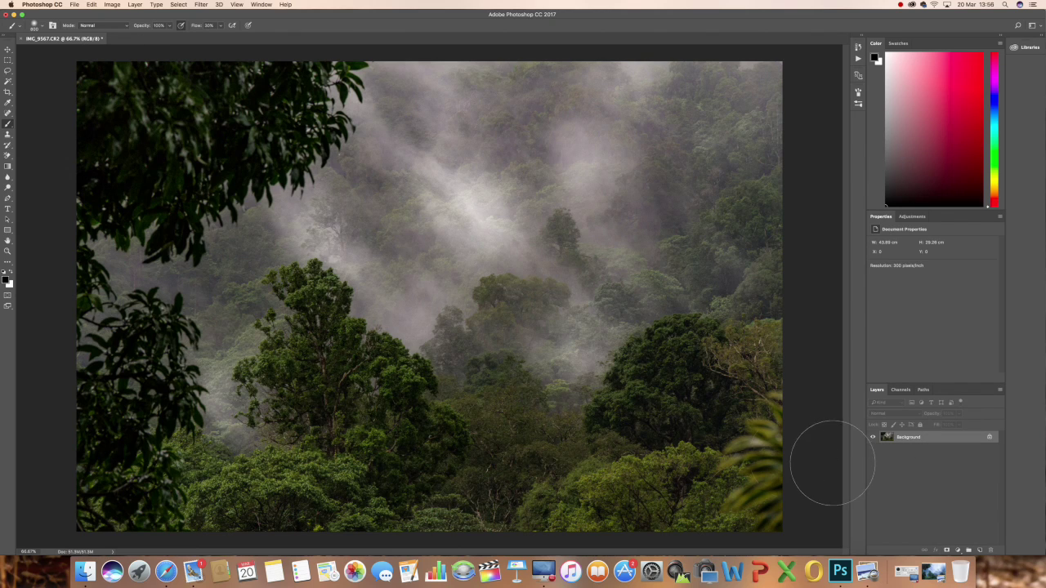
Step: Duplicate the merged Background layer and apply a High Pass filter with a radius of about 2 pixels to the copy
key(super+j)
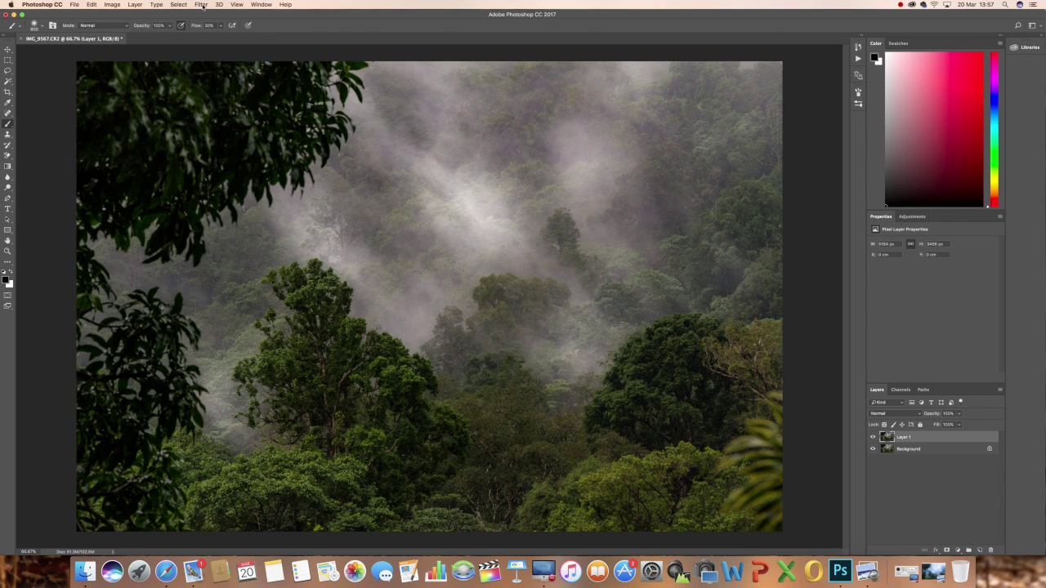
click(201, 5)
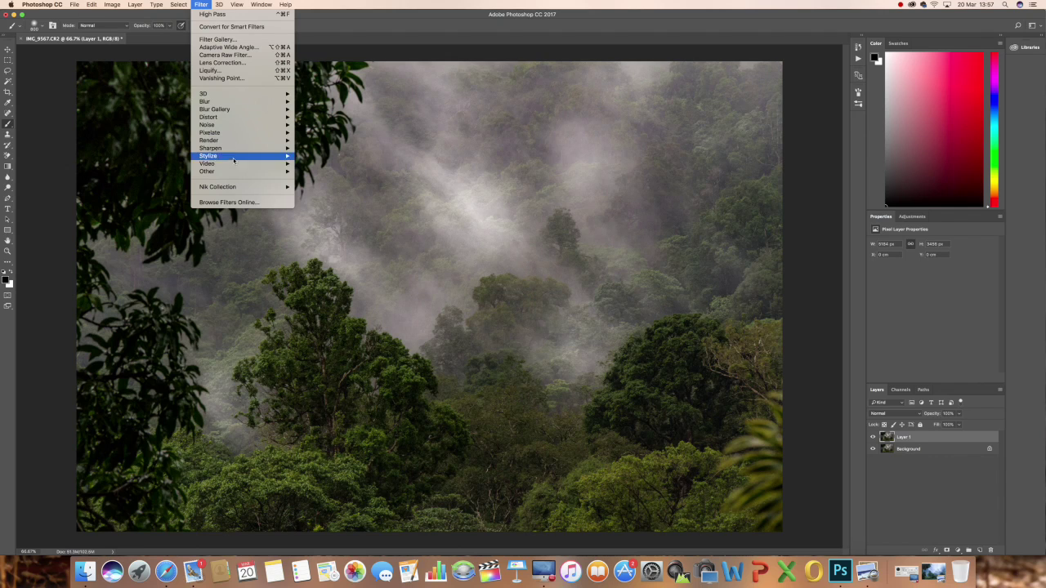
mouse_move(234, 175)
click(311, 180)
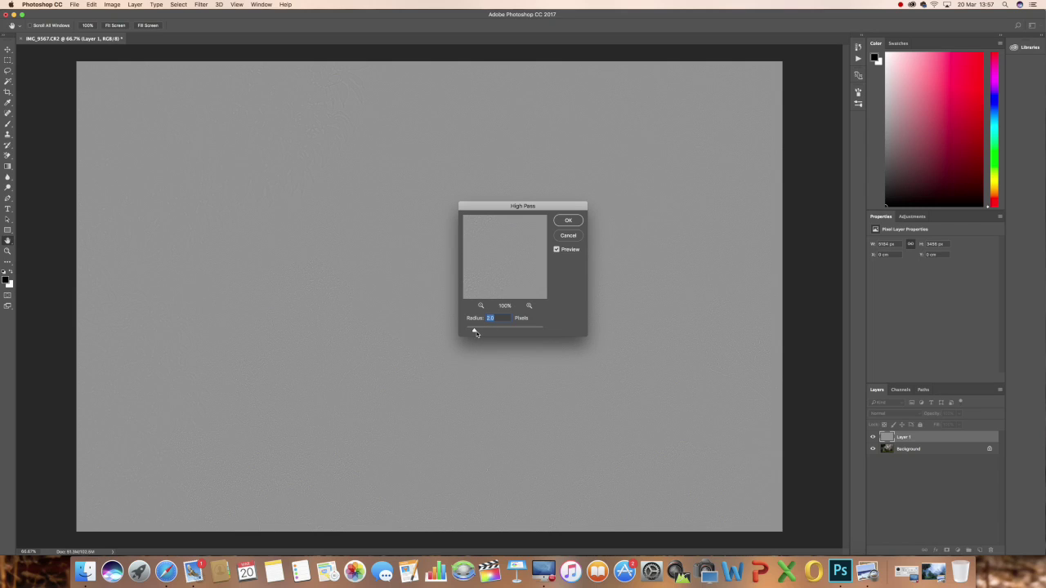
mouse_move(475, 333)
mouse_down()
mouse_move(500, 333)
mouse_move(474, 333)
mouse_up()
click(568, 221)
key(b)
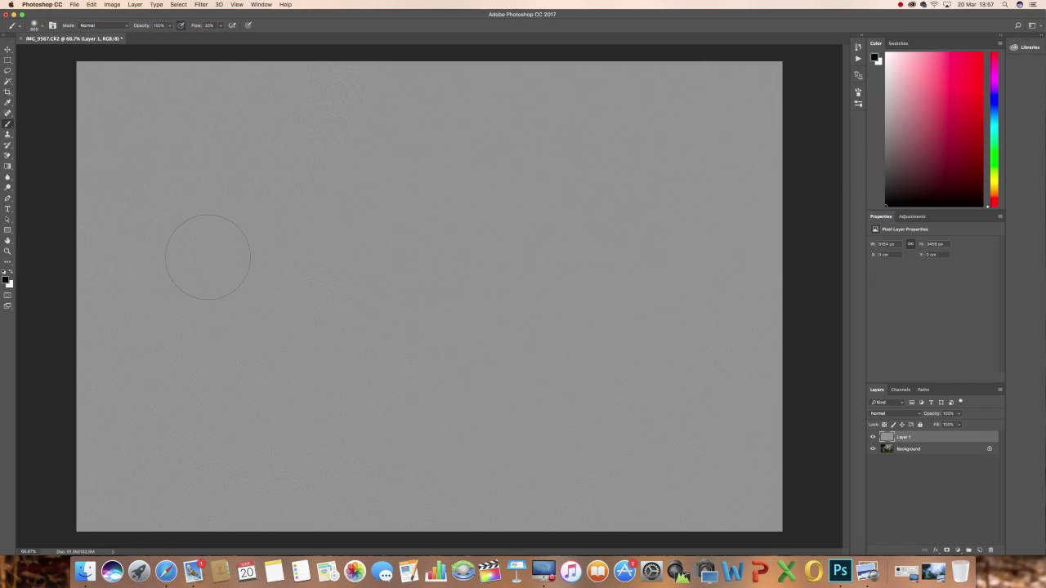
Step: Inspect the High Pass layer for color fringes, desaturate it, and set its blend mode to Soft Light
key(super+plus)
key(super+plus)
key(super+plus)
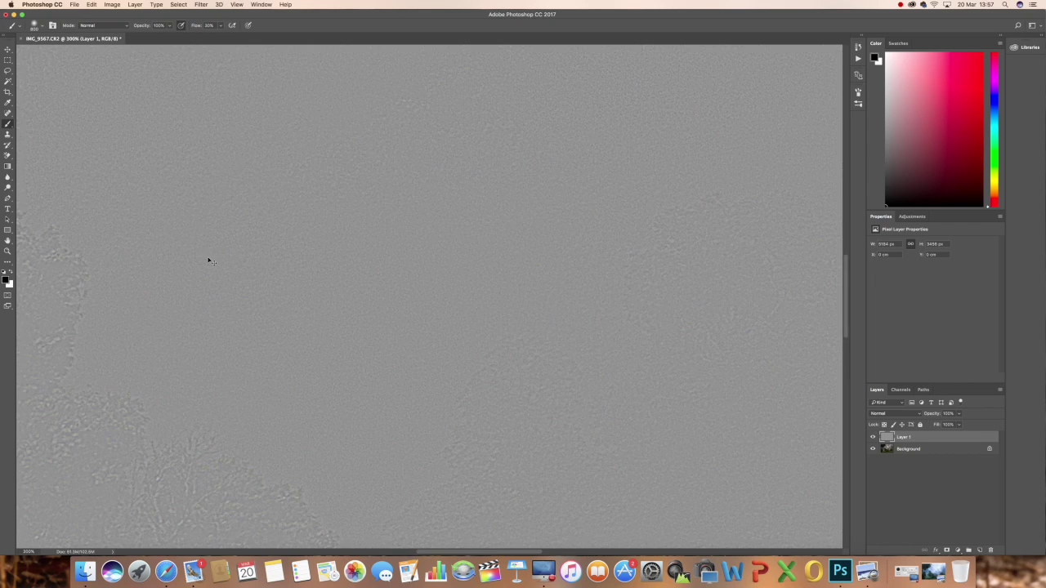
key(super+plus)
drag(508, 552, 462, 567)
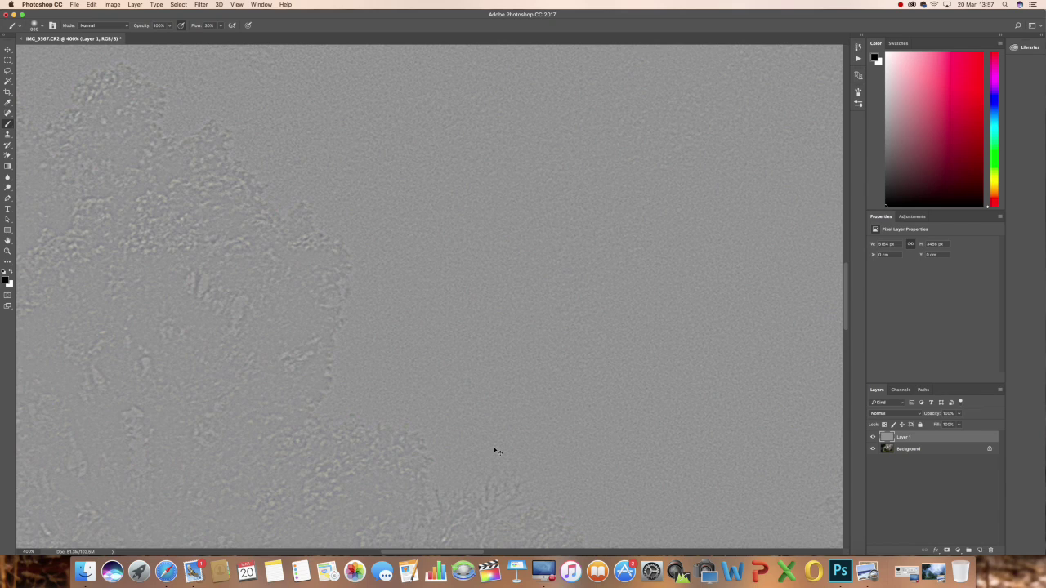
key(shift+super+u)
key(super+minus)
key(super+minus)
key(super+minus)
key(super+minus)
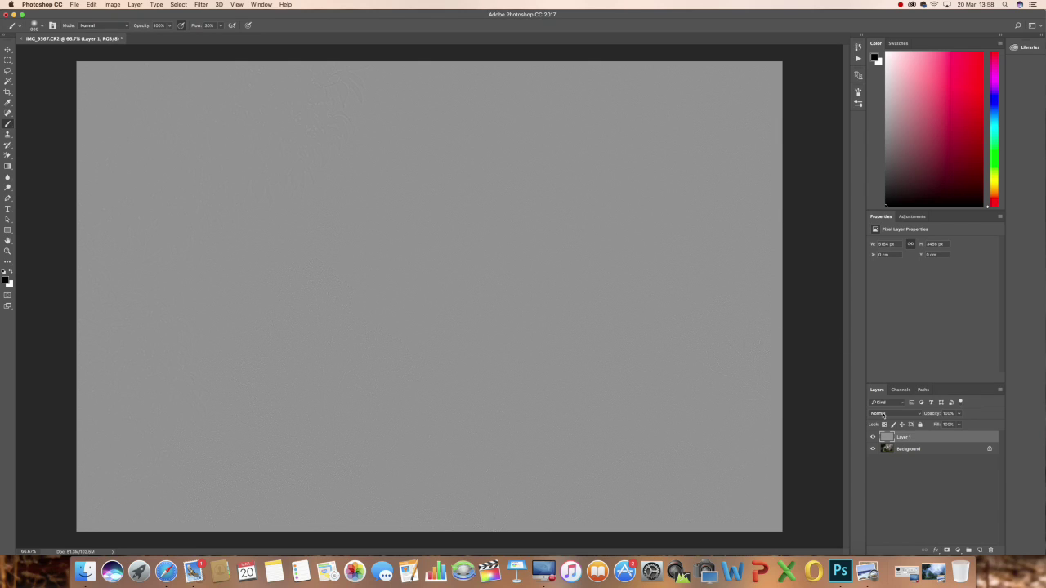
click(882, 414)
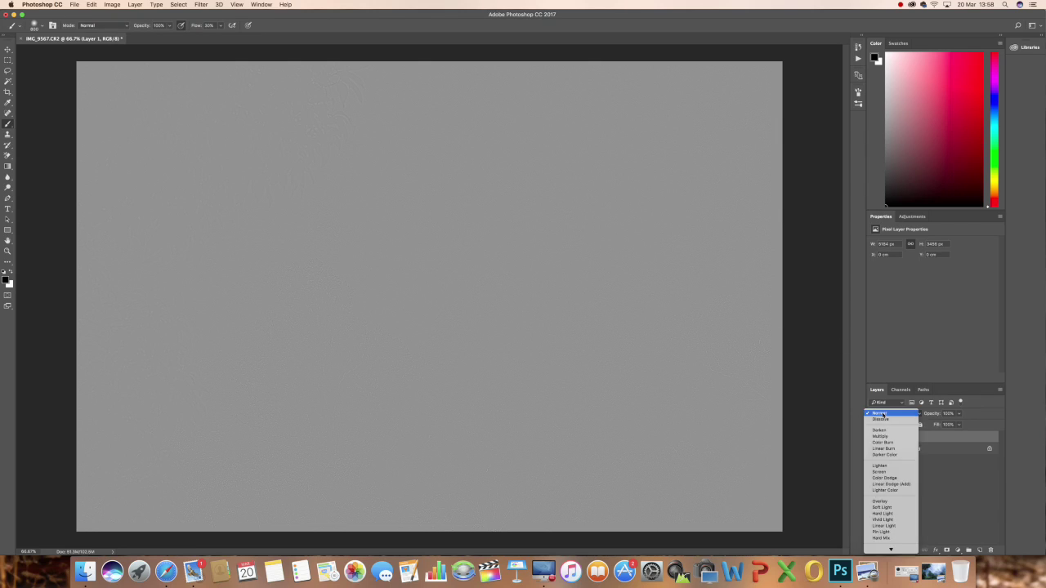
click(896, 508)
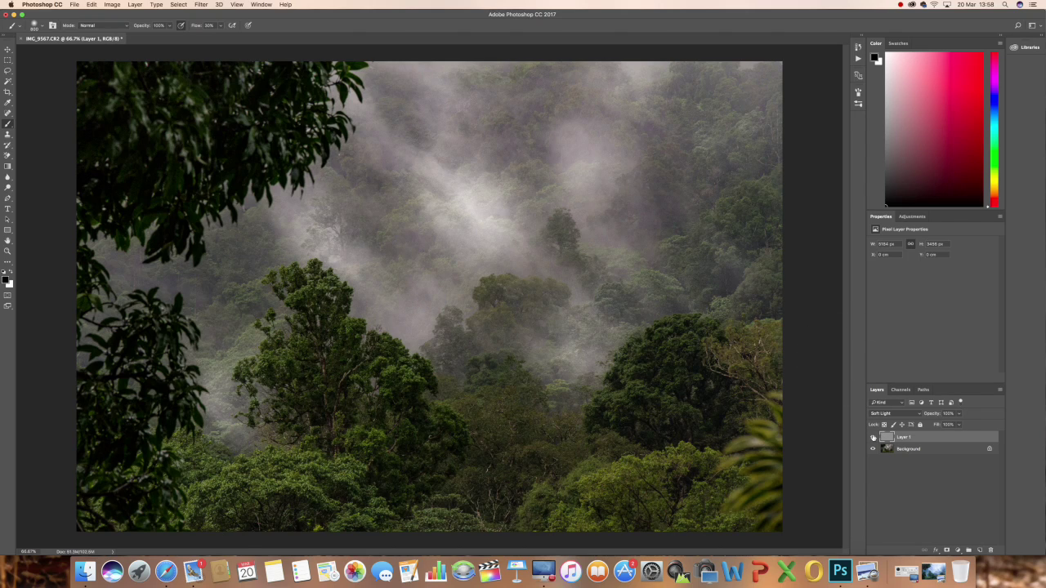
Step: Check the sharpening of the trees and mist at 300% with the High Pass layer hidden and shown
key(super+plus)
key(super+plus)
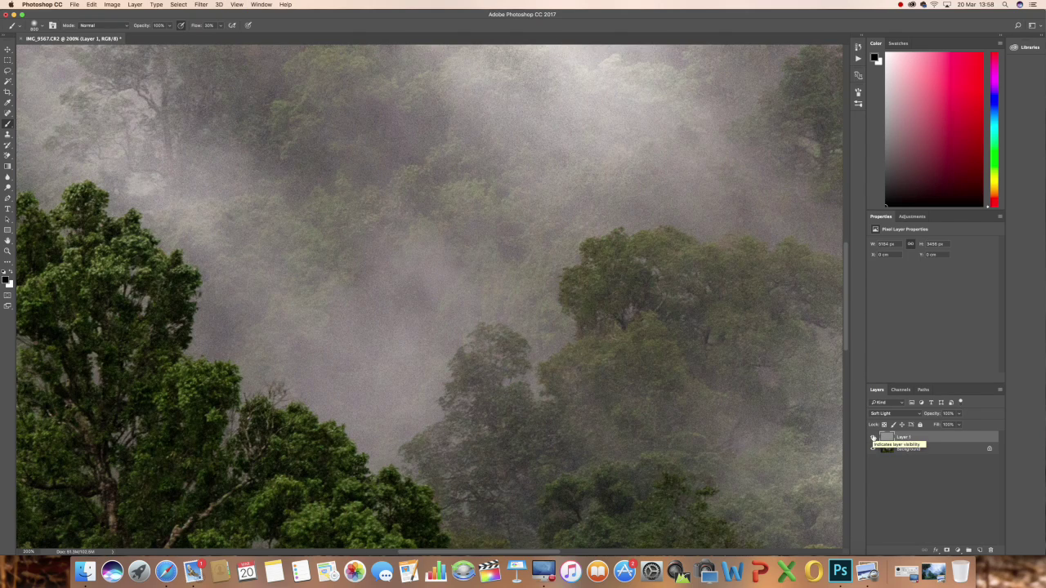
key(super+plus)
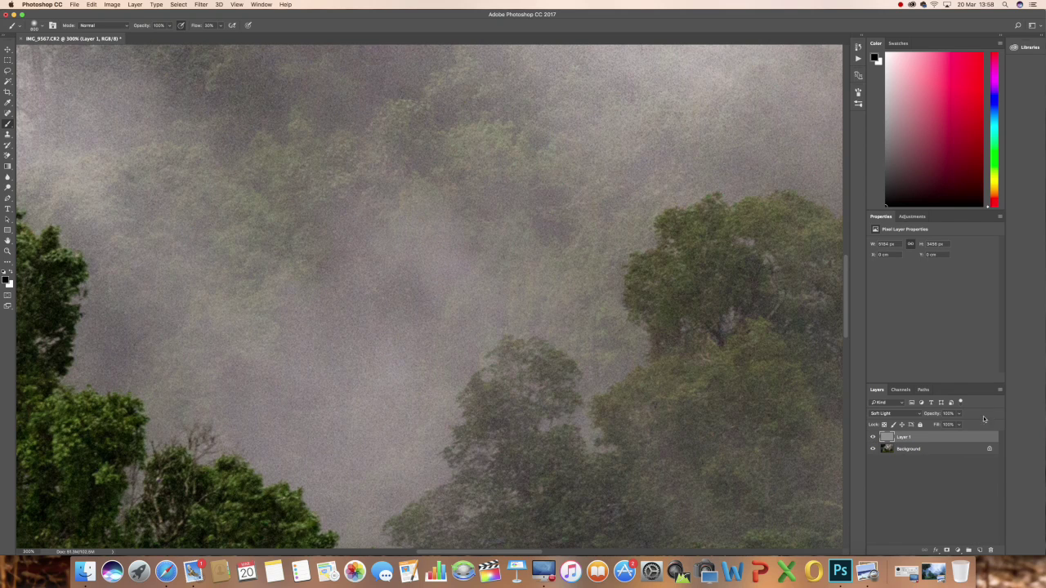
click(873, 437)
click(873, 437)
click(874, 438)
click(874, 438)
click(873, 438)
click(873, 438)
drag(527, 554, 467, 557)
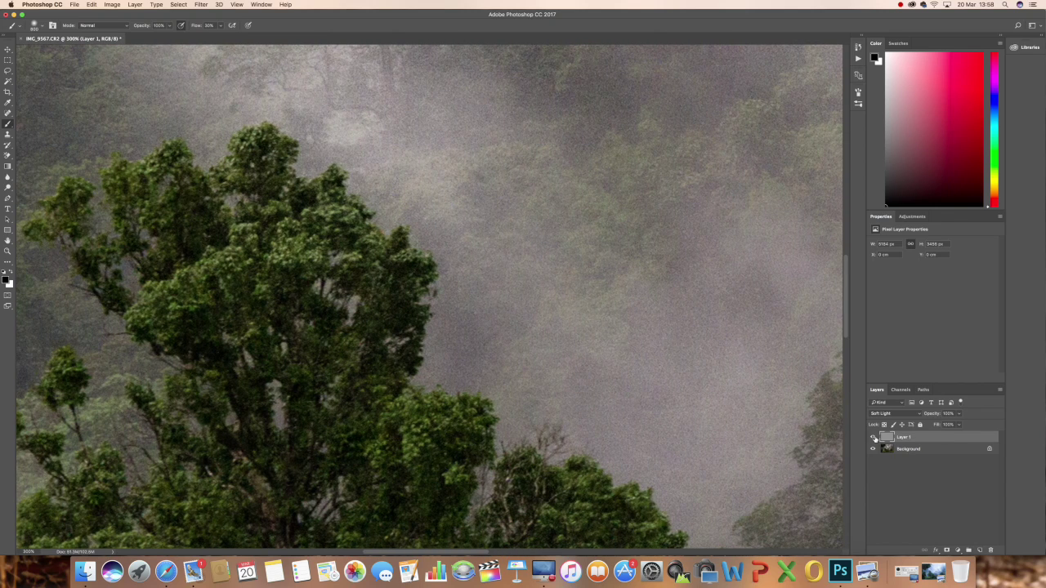
click(874, 439)
click(874, 439)
key(super+minus)
key(super+minus)
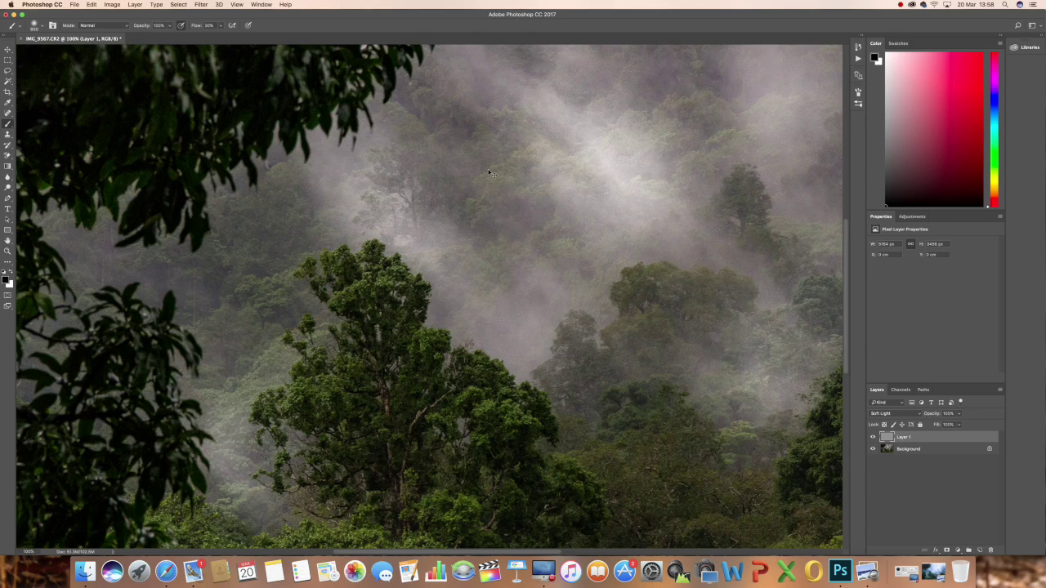
Step: Merge the High Pass layer with the Background layer
key(super+minus)
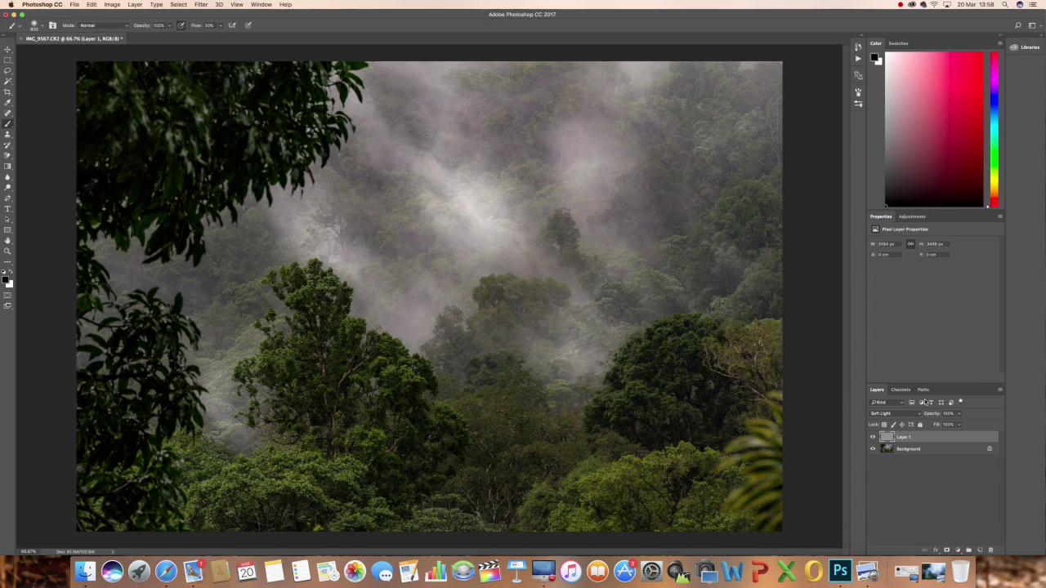
click(959, 414)
drag(960, 426, 938, 426)
click(958, 494)
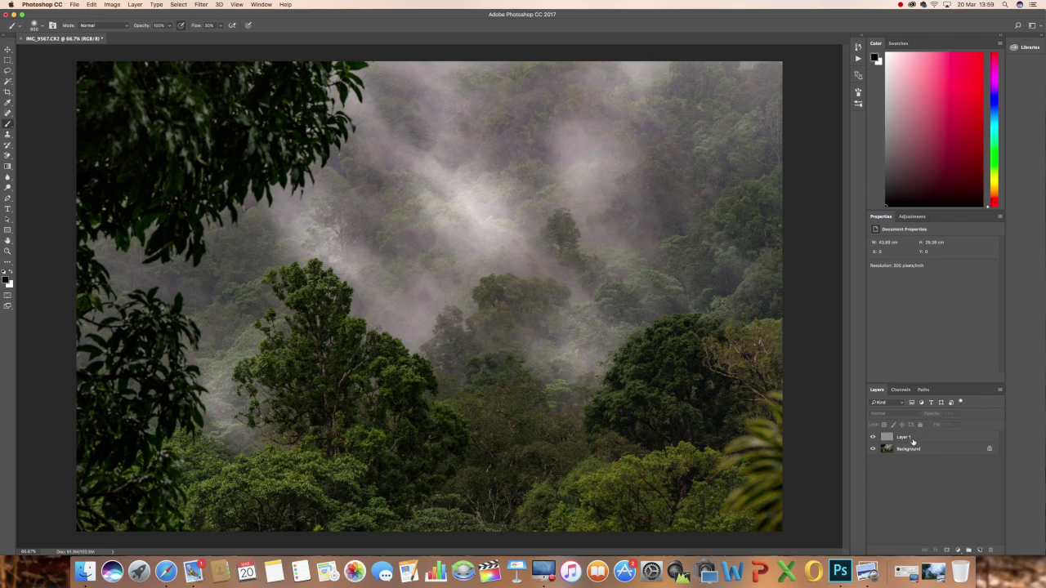
click(913, 440)
shift+click(915, 451)
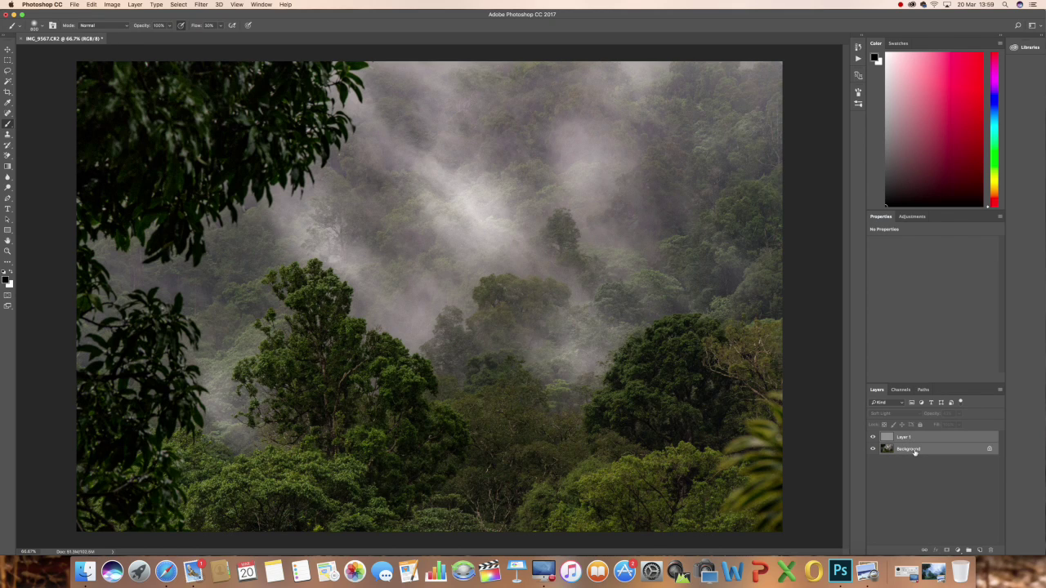
key(super+e)
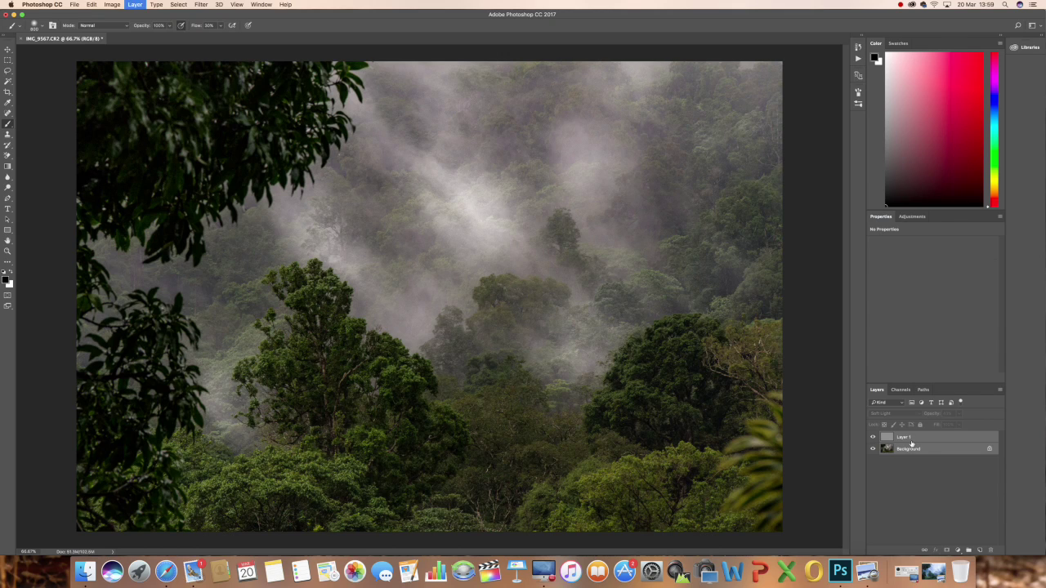
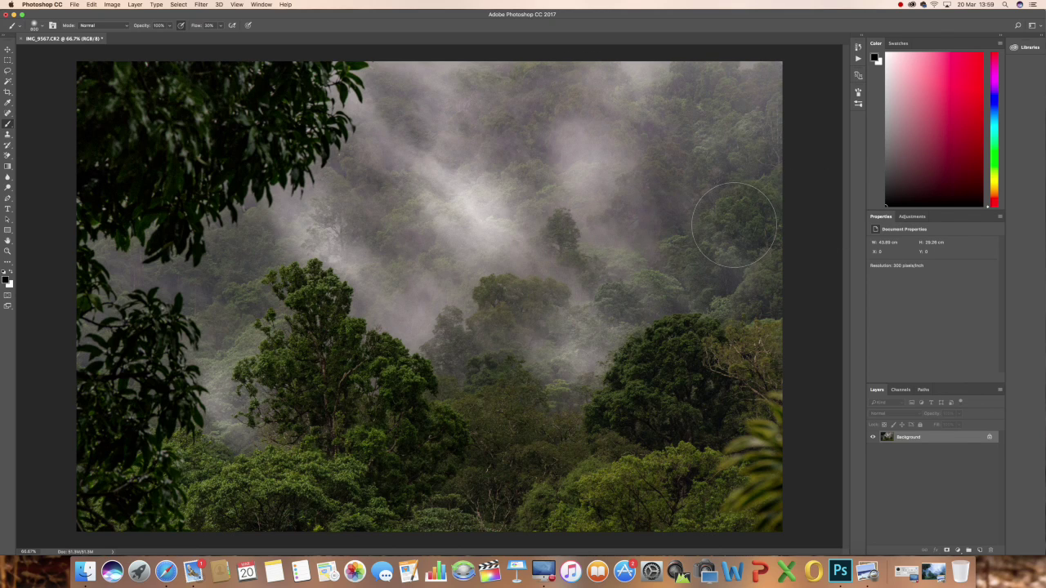
Step: Open the unedited IMG_9567.CR2 from Finder's Desktop folder in Preview, view it full screen, and return to Photoshop
key(super+Tab)
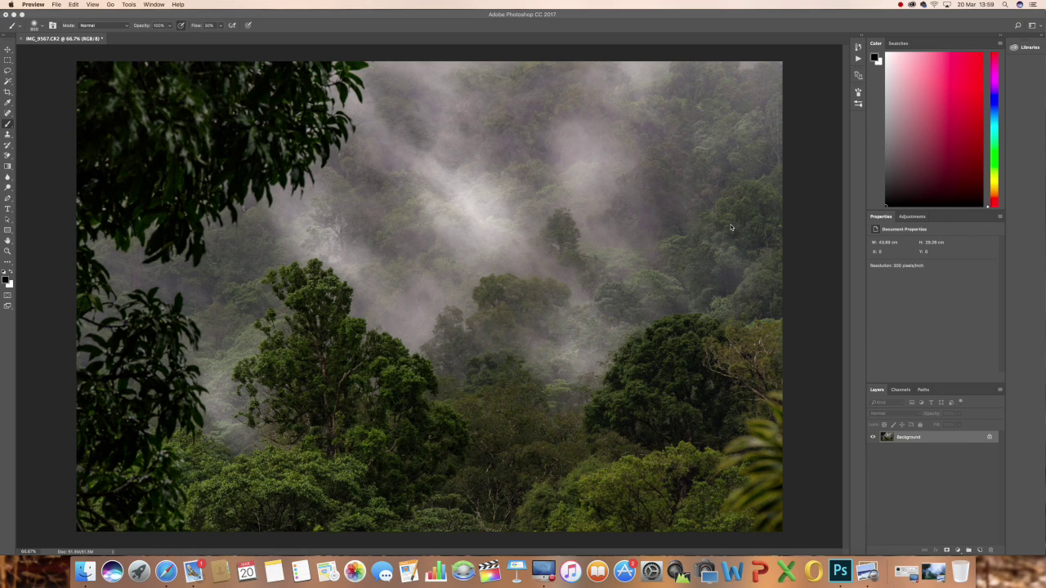
key(super+Tab)
key(super+Tab)
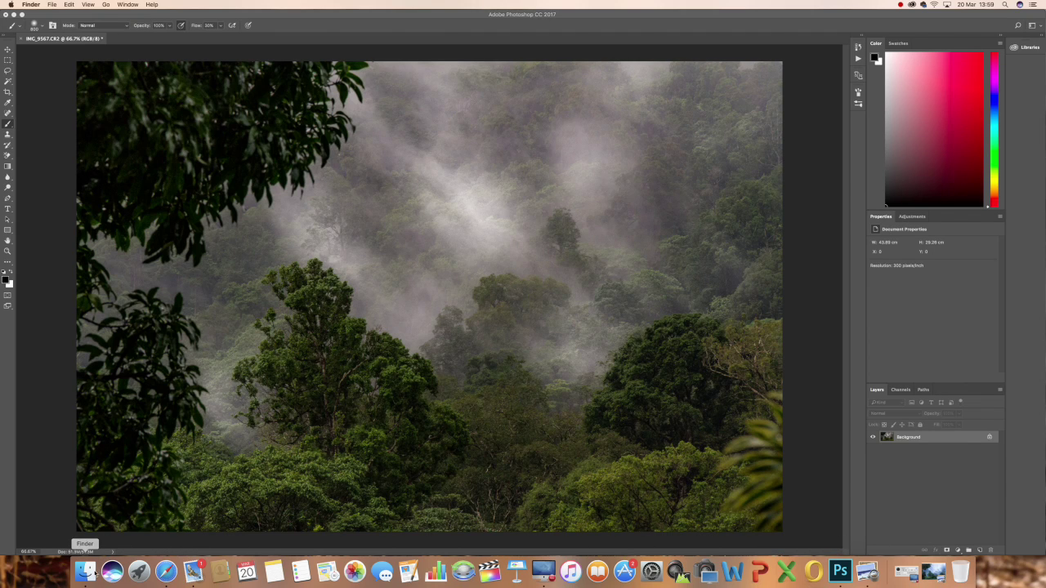
click(85, 574)
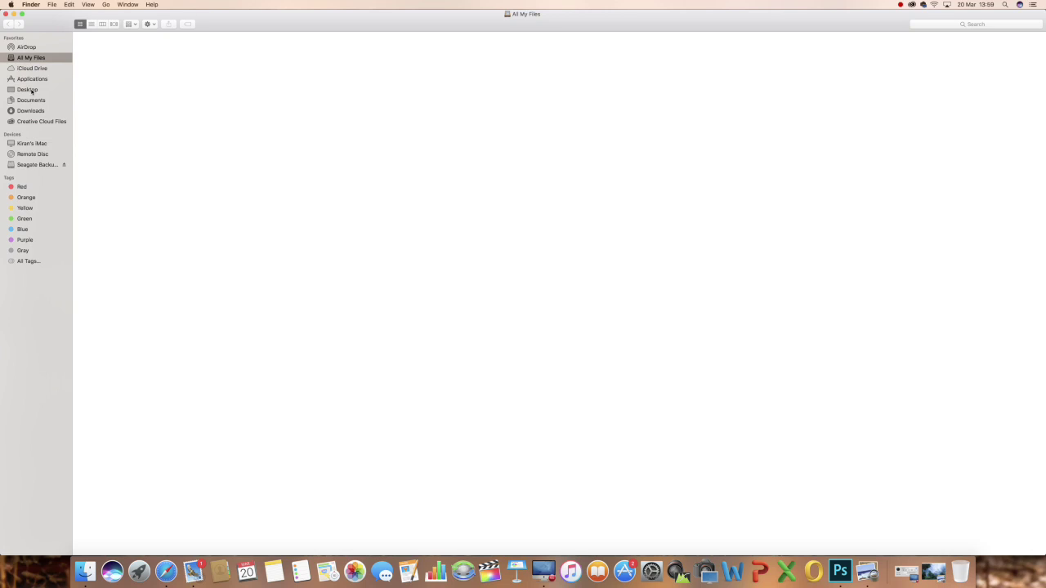
click(30, 90)
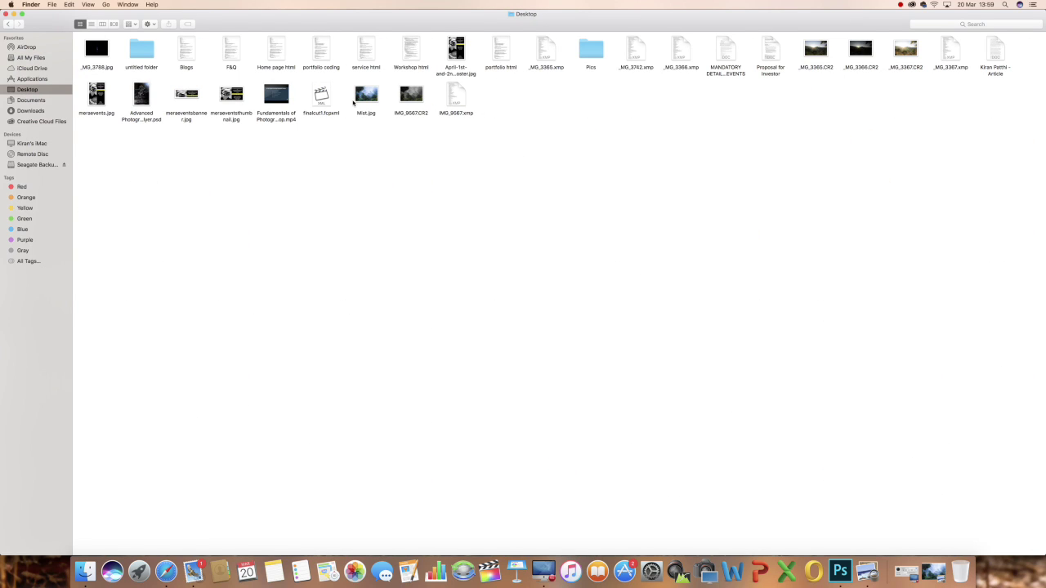
right_click(411, 98)
mouse_move(482, 108)
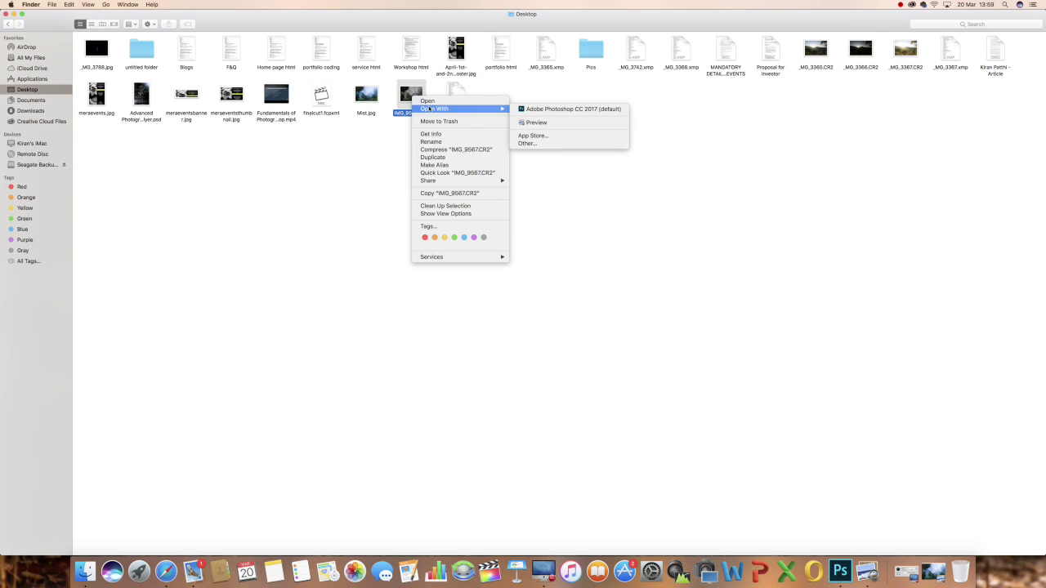
click(532, 122)
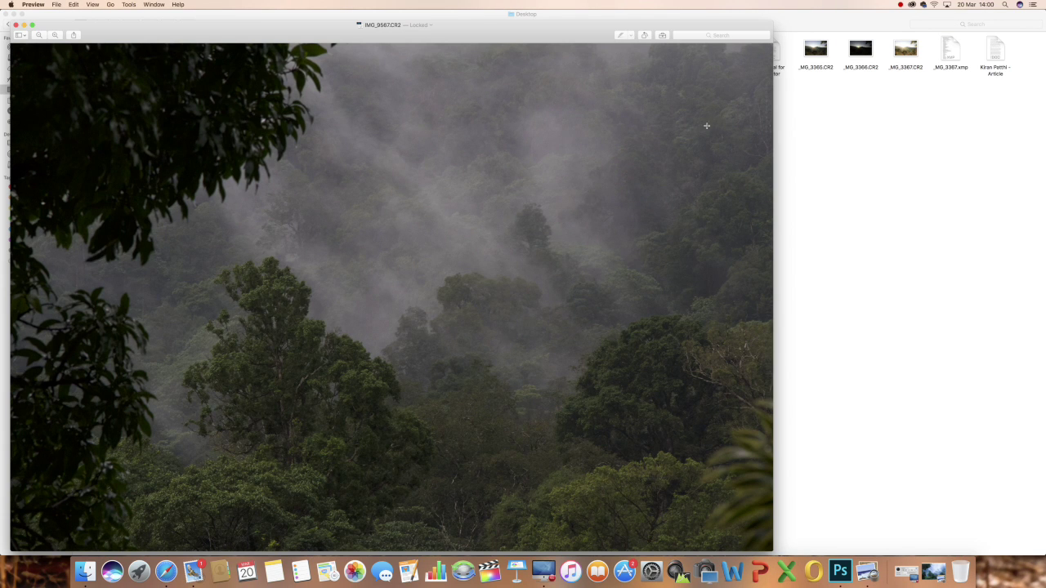
click(32, 25)
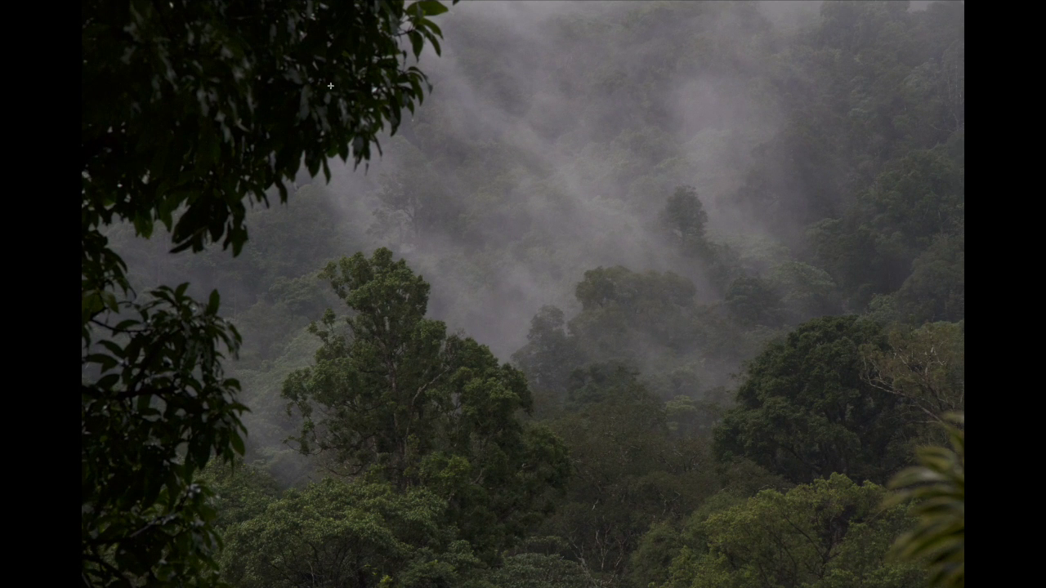
key(super+Tab)
key(Tab)
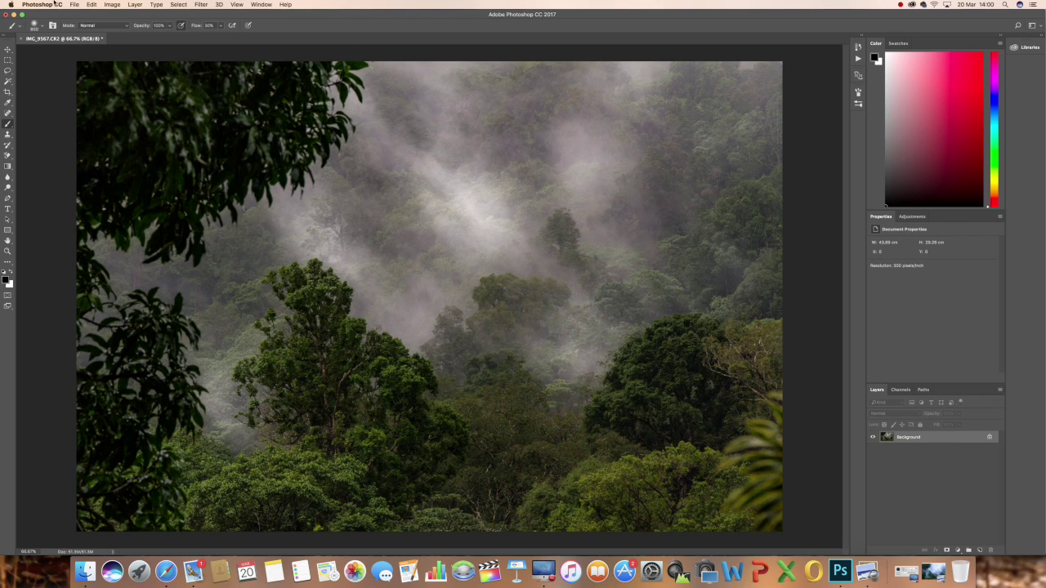
Step: Examine the whole edited photo at different zoom levels for comparison with the original
click(7, 241)
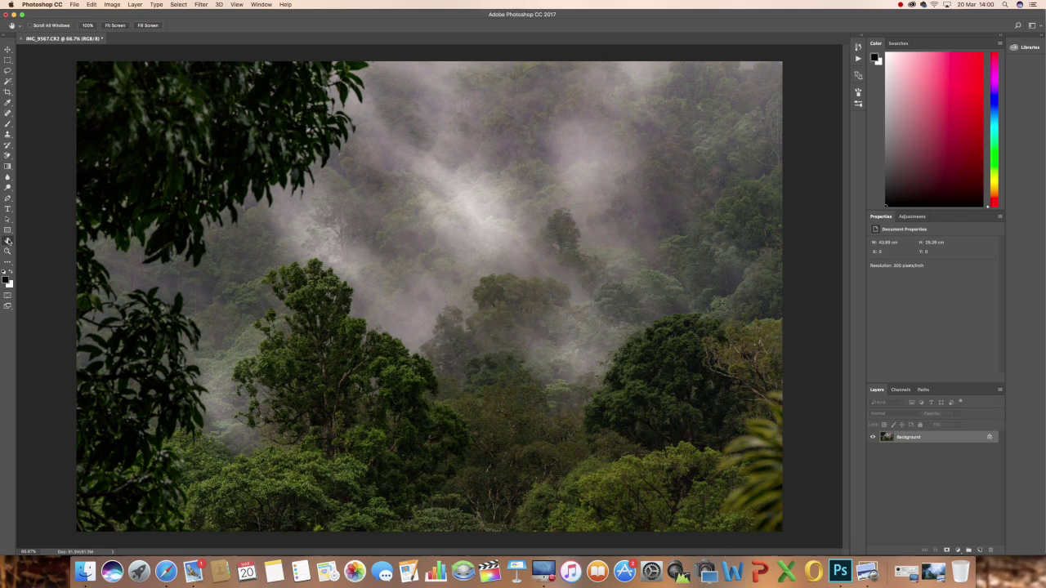
key(super+F5)
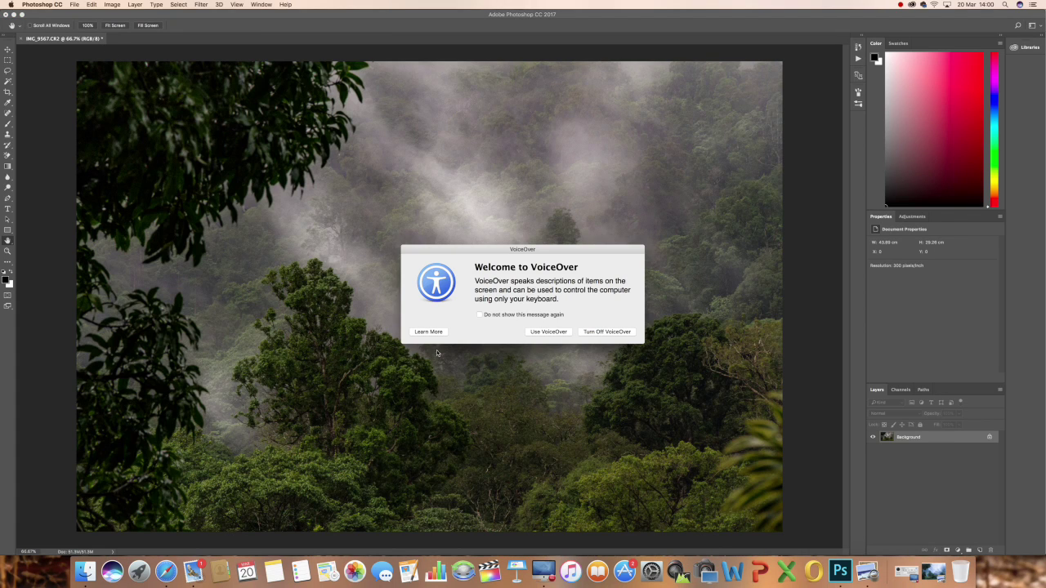
click(606, 332)
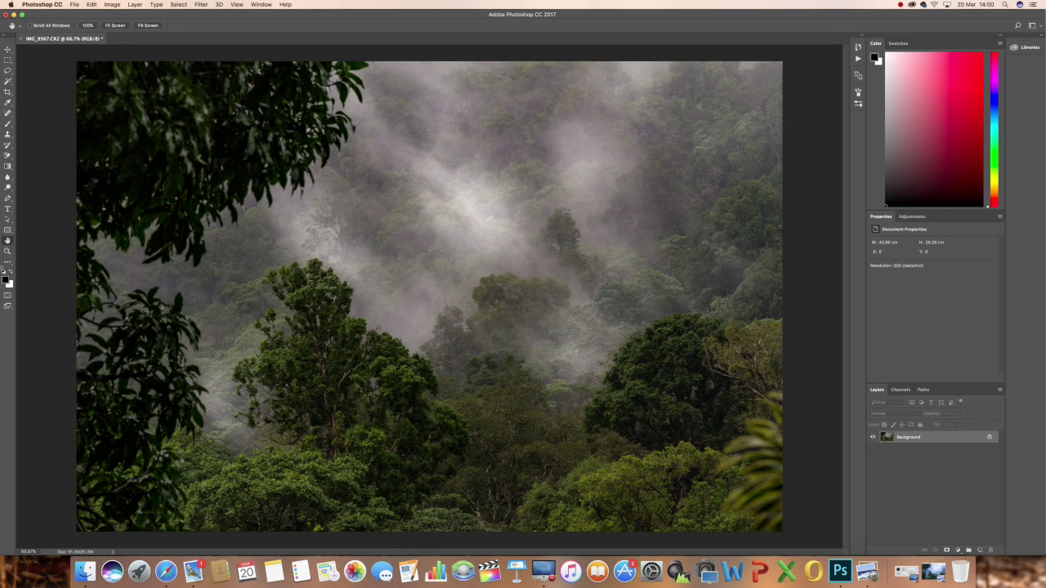
click(117, 26)
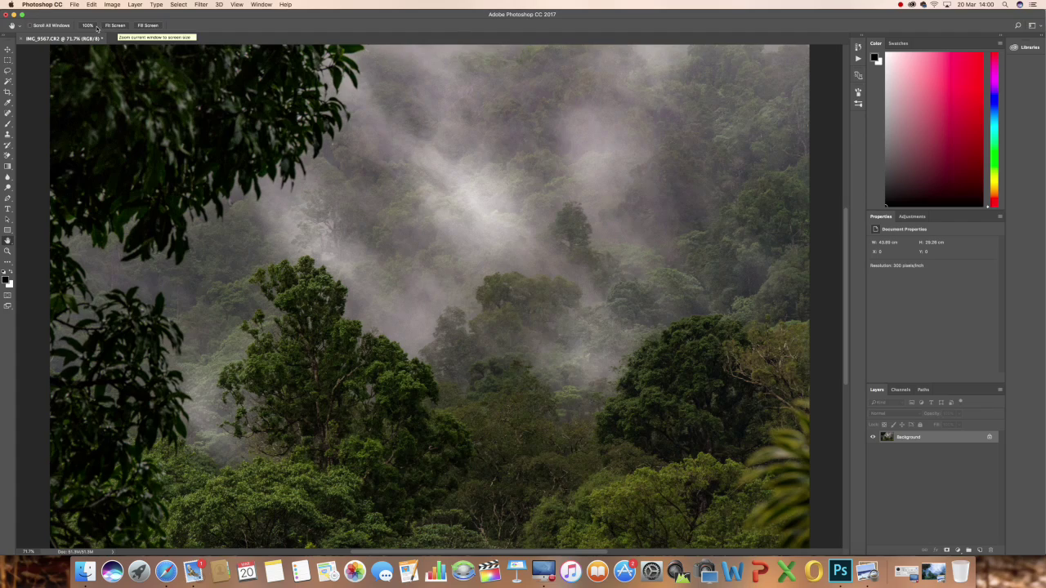
click(88, 26)
click(125, 27)
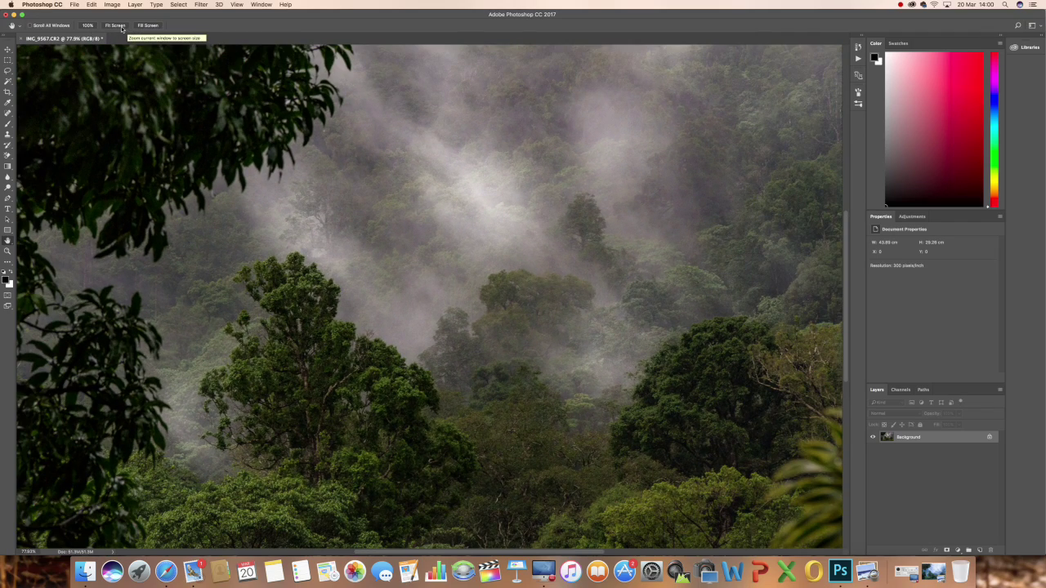
click(122, 28)
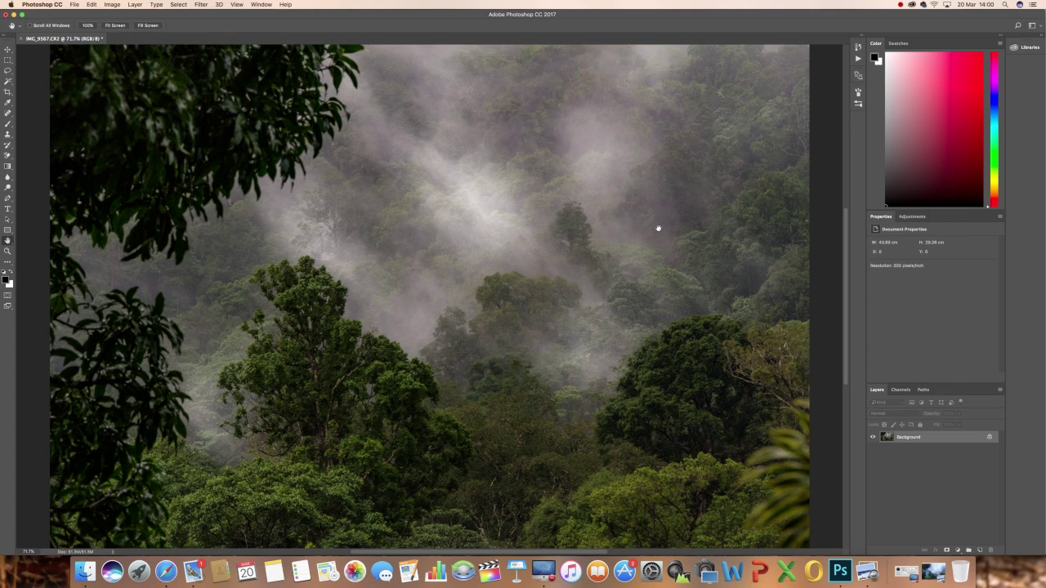
key(super+minus)
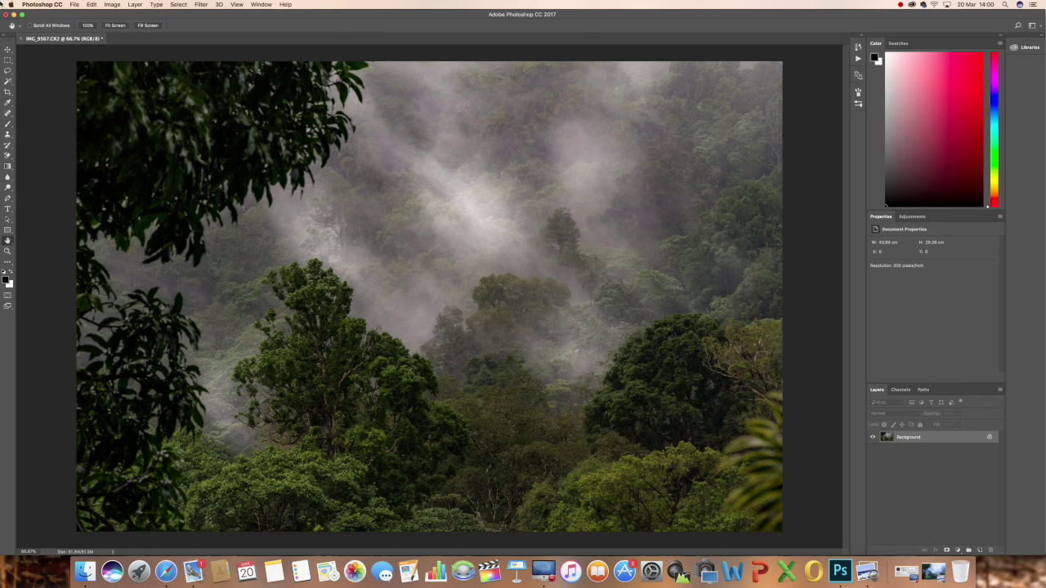
Step: Export the photo with Save for Web at a height of 1800 px, choosing the Desktop folder as destination
click(112, 5)
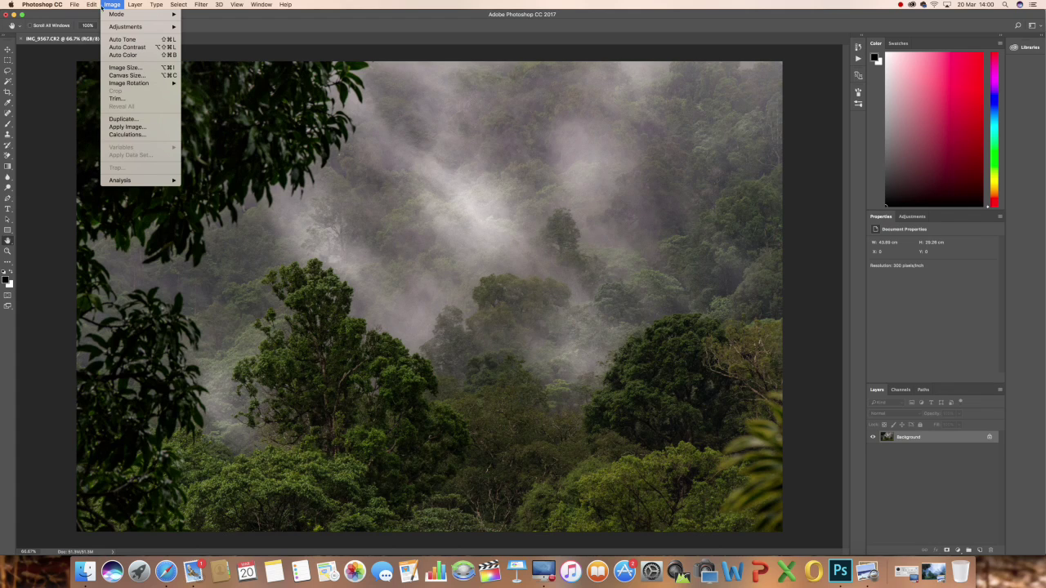
mouse_move(92, 8)
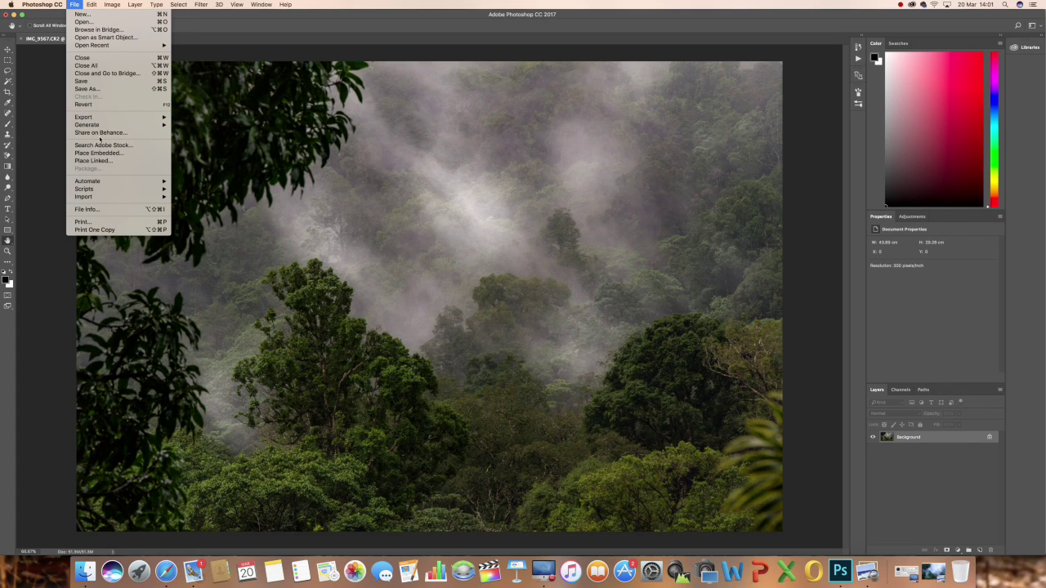
mouse_move(95, 121)
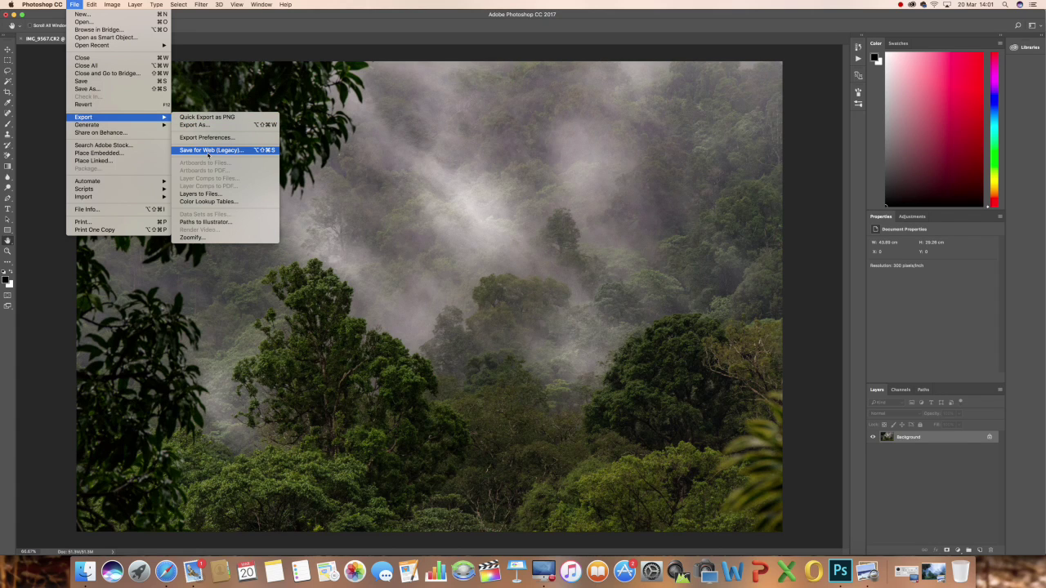
click(209, 152)
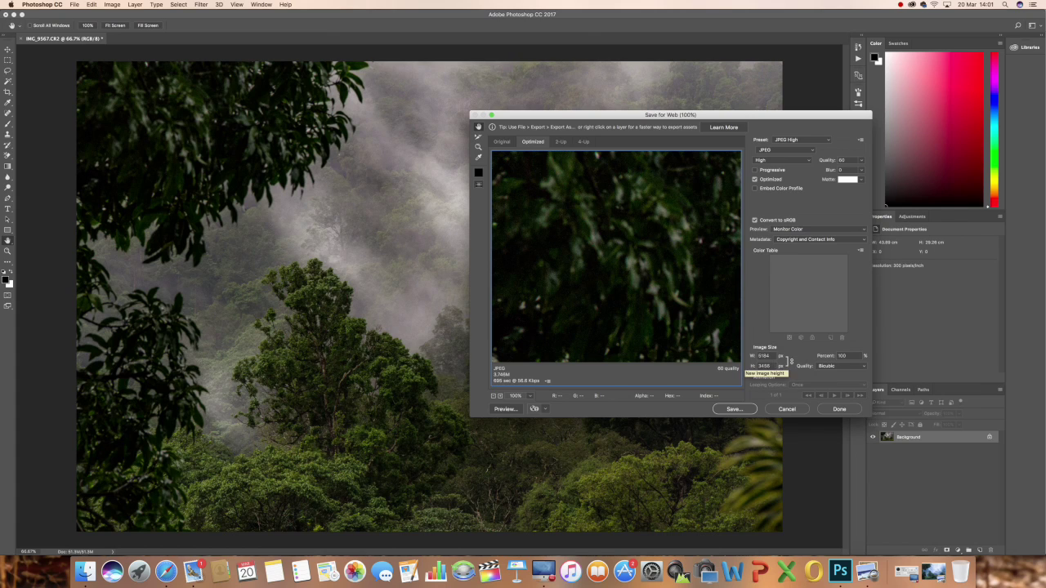
double_click(764, 366)
text(1800)
click(735, 410)
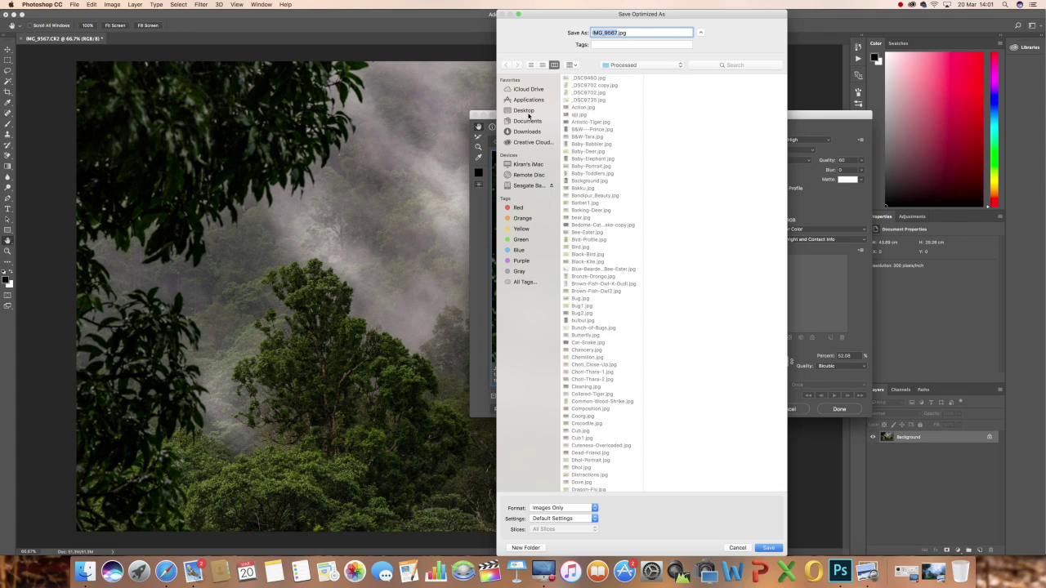
click(530, 111)
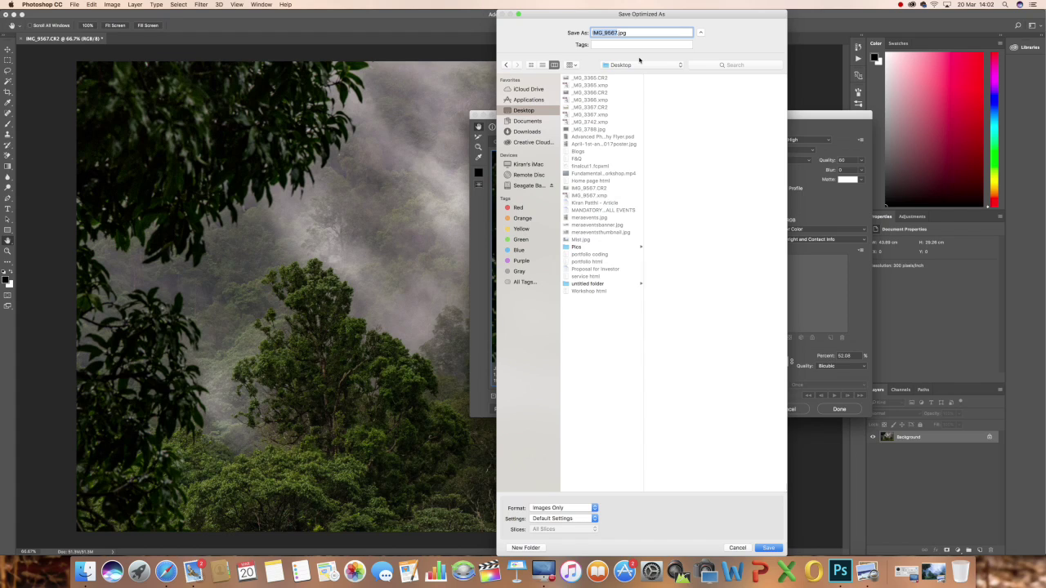
Step: Try to save the exported JPEG under the name Mist and decline to replace the existing file
text(Mist)
click(768, 548)
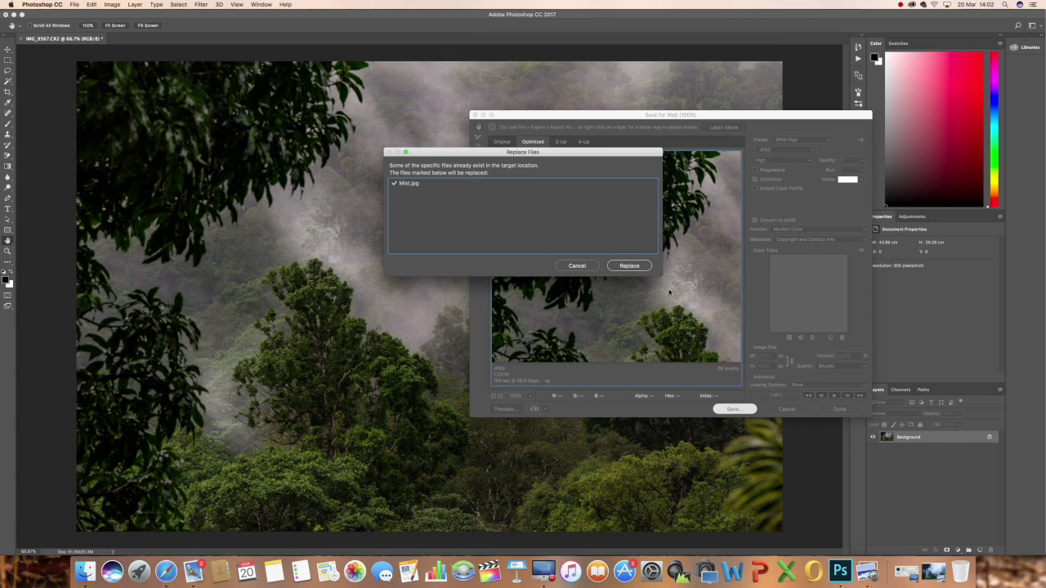
click(586, 268)
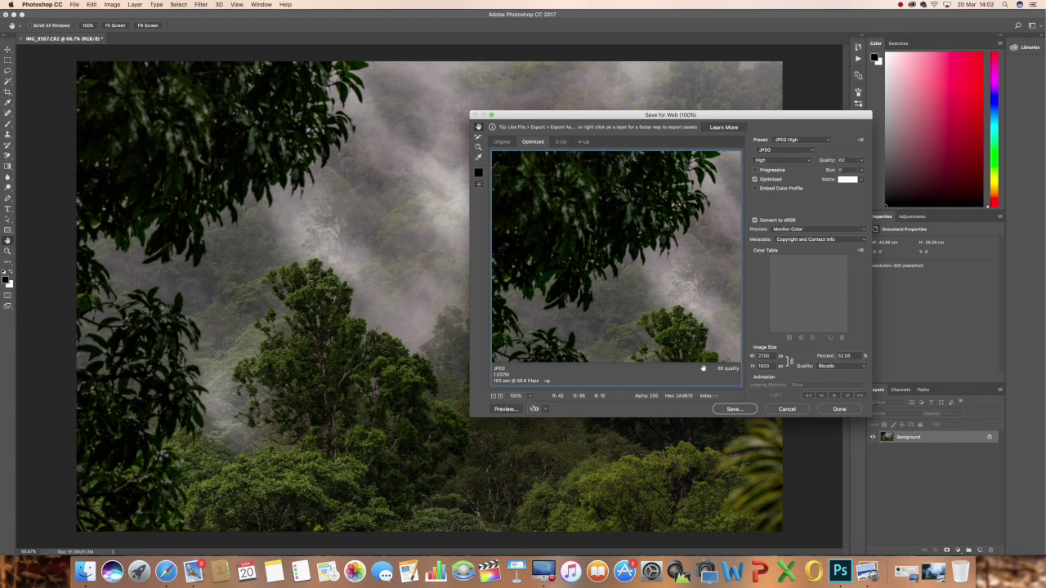
Step: Save the optimized JPEG in the Desktop folder as Fog and close IMG_9567.CR2 without saving its changes
click(734, 409)
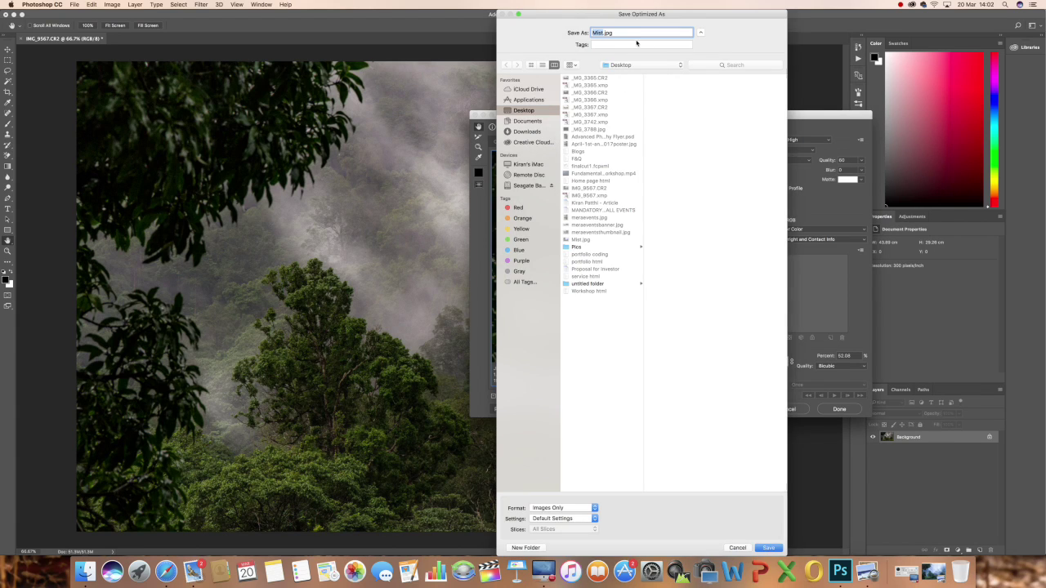
text(Fof)
key(BackSpace)
text(g)
click(767, 547)
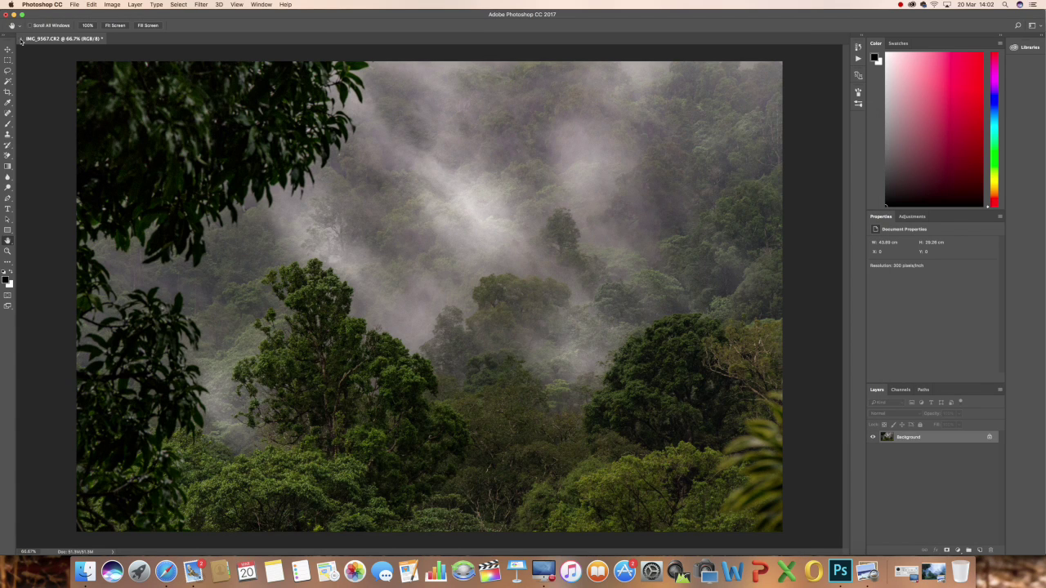
click(21, 39)
click(494, 181)
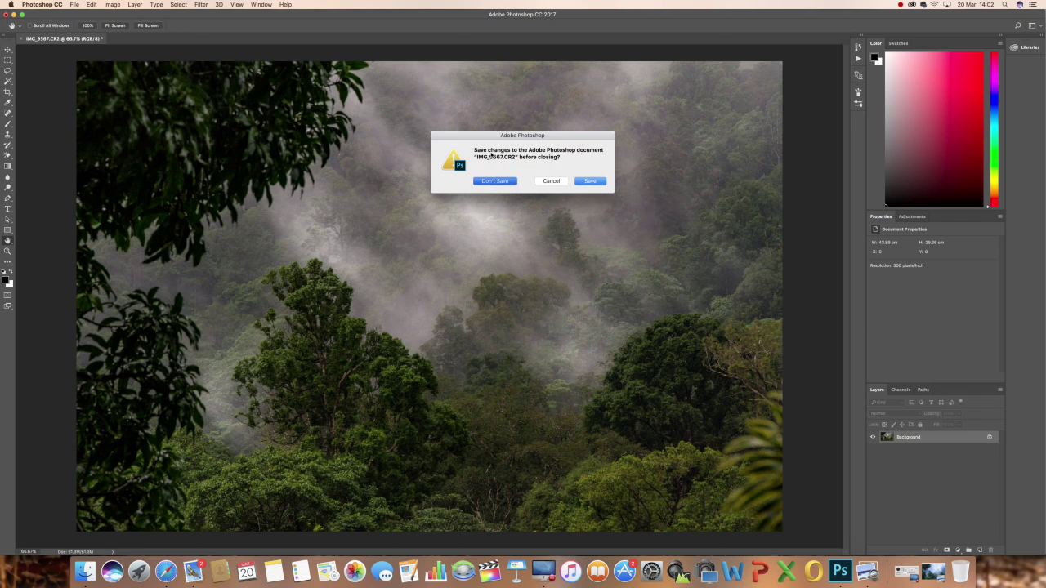
Step: Put the Photoshop window away, switch to the Desktop folder in Finder, and view Fog.jpg full screen in Preview
key(super+Tab)
key(super+Tab)
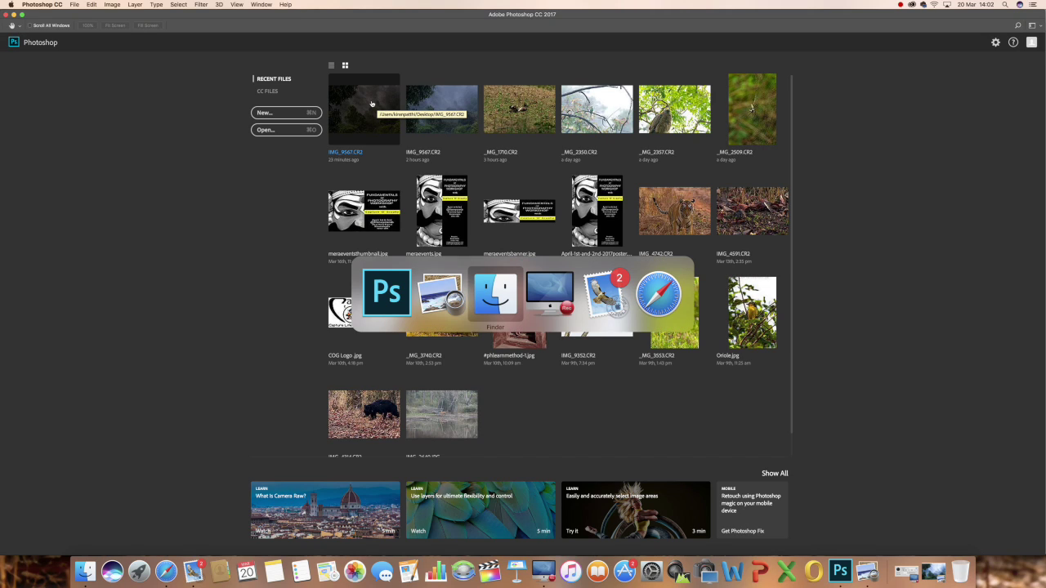
key(super+Tab)
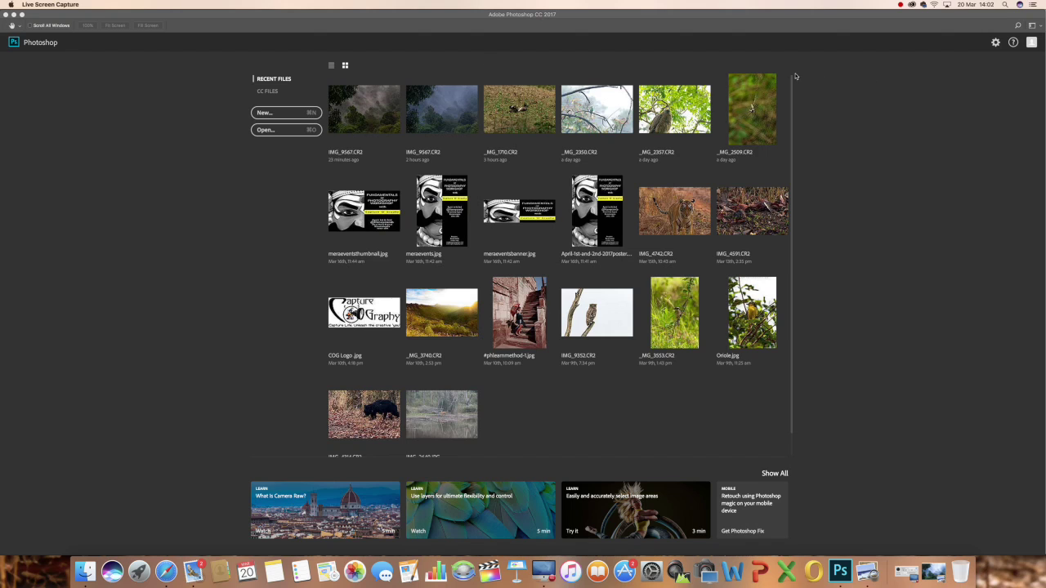
click(14, 15)
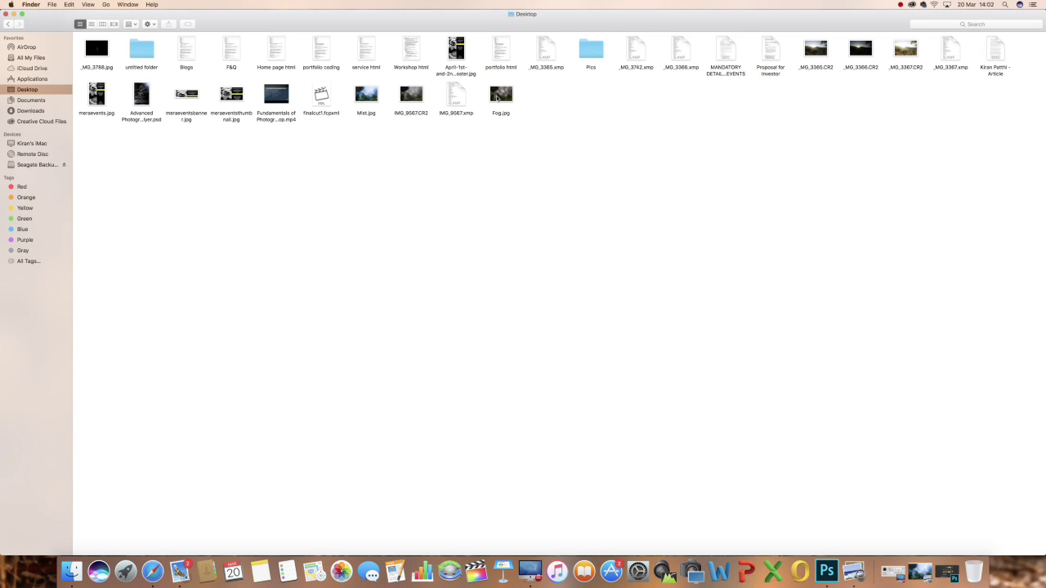
right_click(497, 99)
mouse_move(524, 108)
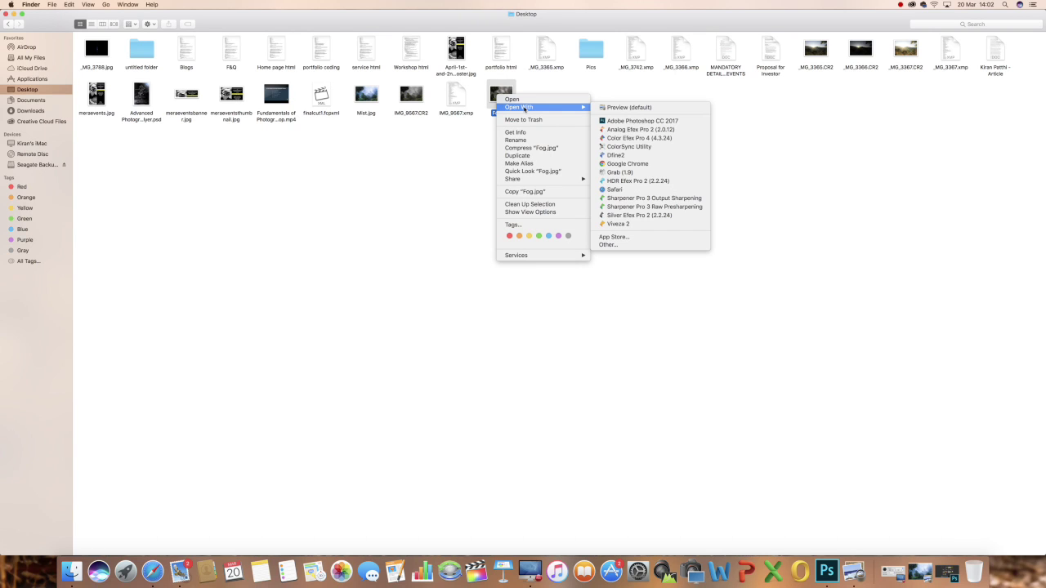
click(634, 107)
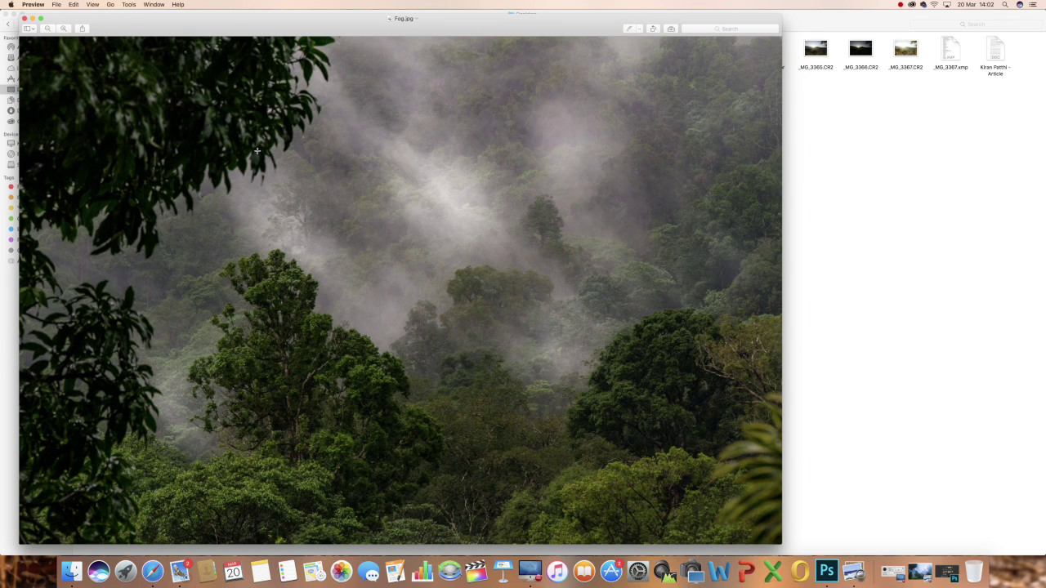
click(41, 18)
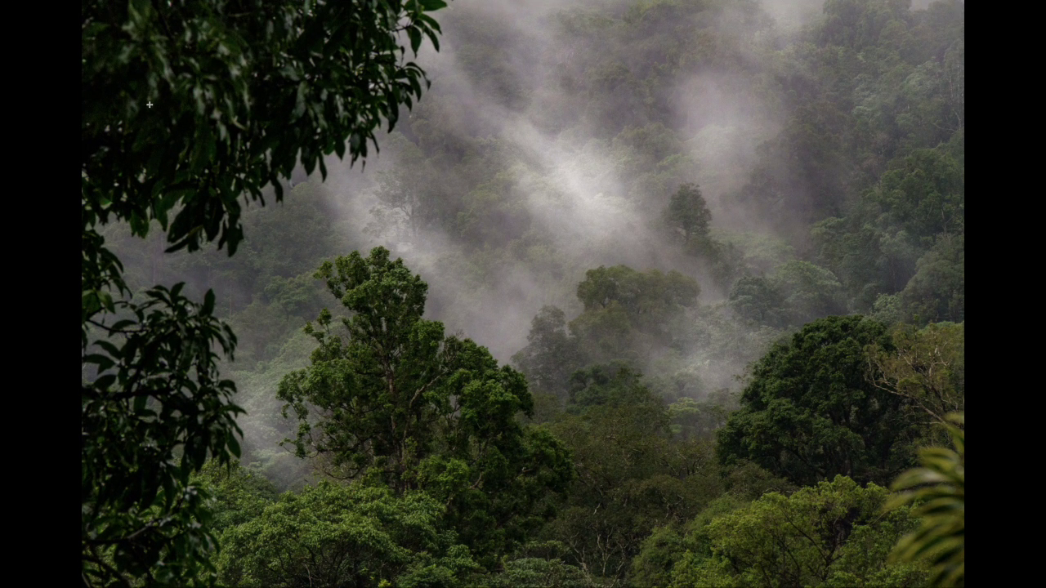
Step: Return to the Desktop folder in Finder and view the original IMG_9567.CR2 full screen in Preview
key(super+Tab)
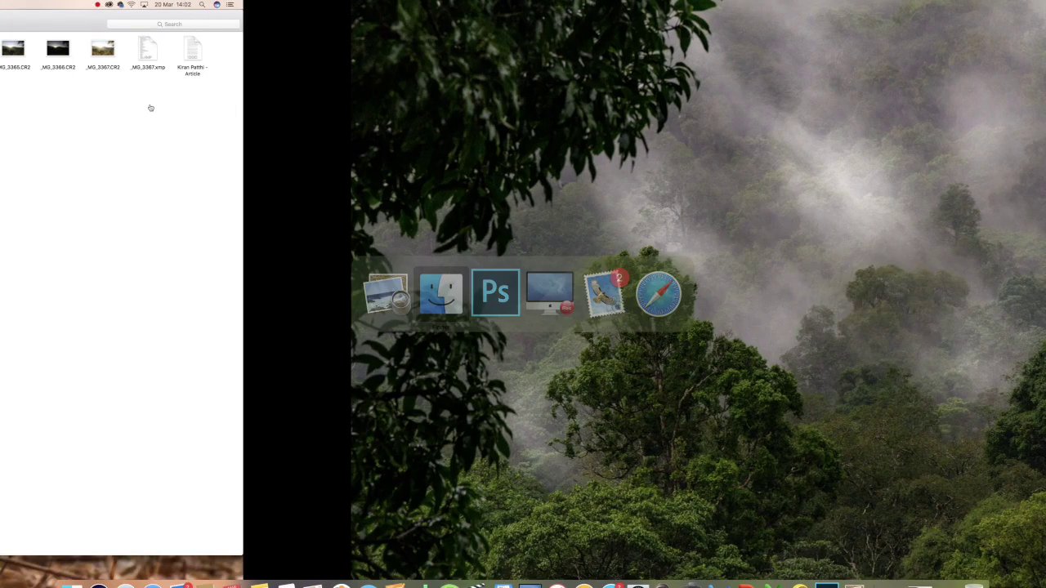
right_click(412, 98)
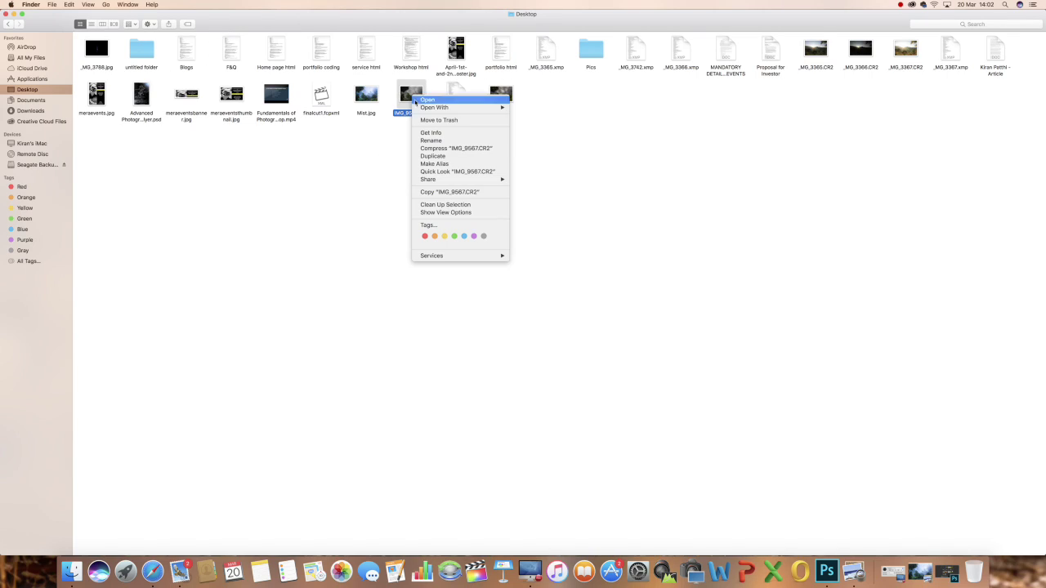
mouse_move(495, 107)
click(545, 123)
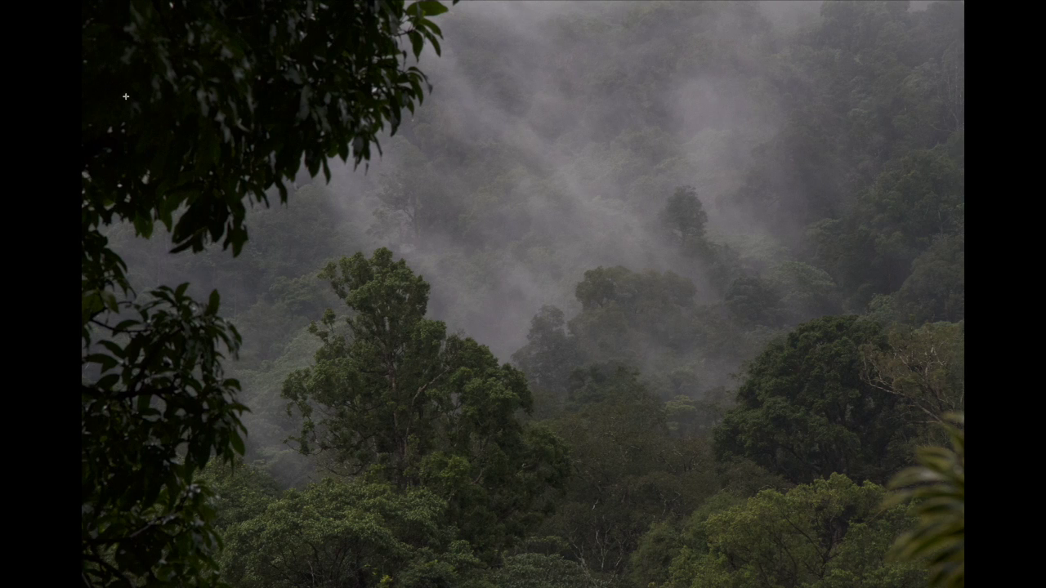
Step: Leave the full-screen view of IMG_9567.CR2 and bring up Fog.jpg again from the Desktop folder to compare the two
key(super+Tab)
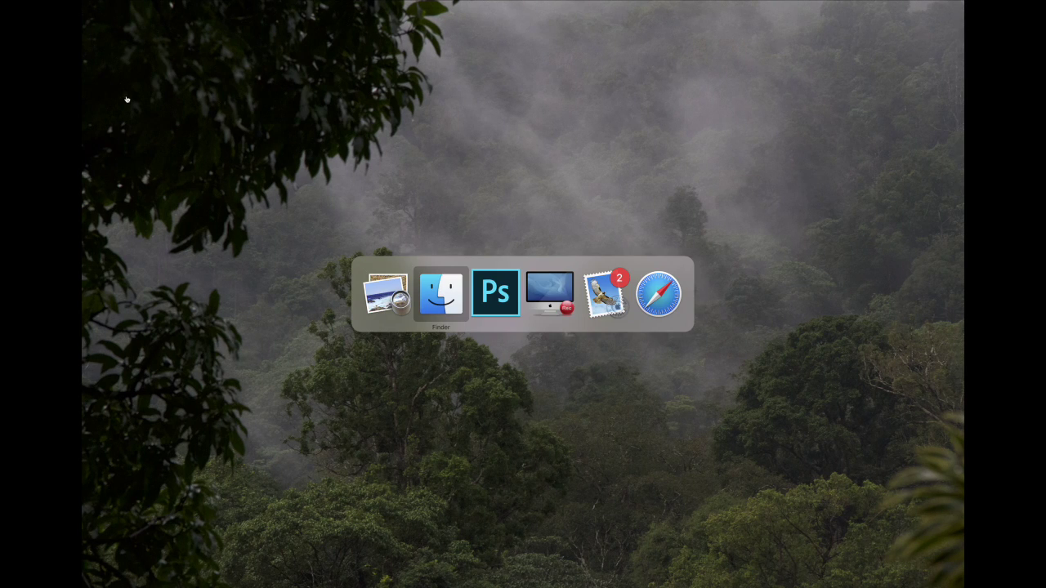
key(super+Tab)
key(super+Tab)
key(super+Tab)
key(super+Tab)
key(super+Tab)
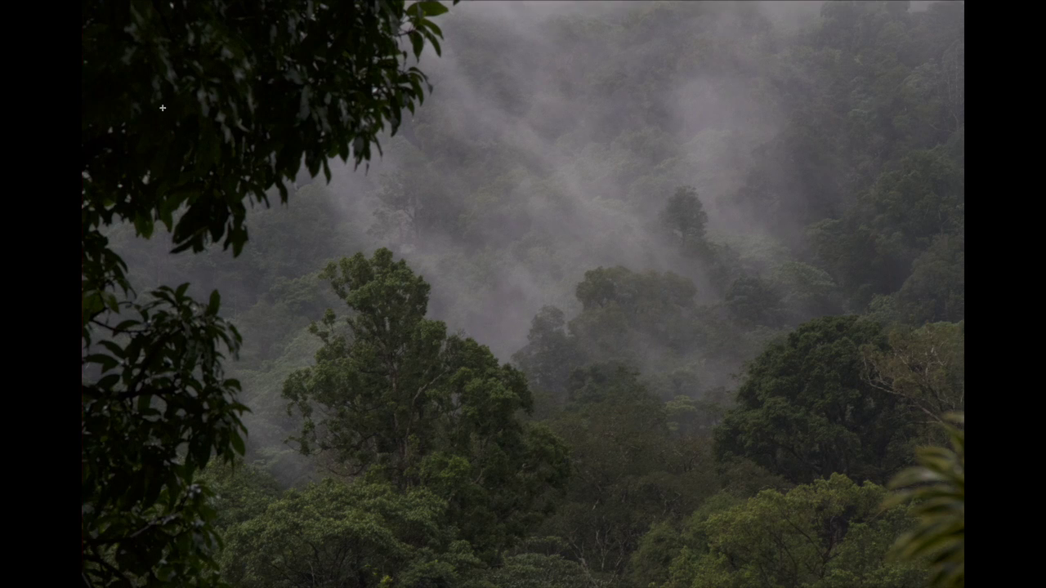
key(Escape)
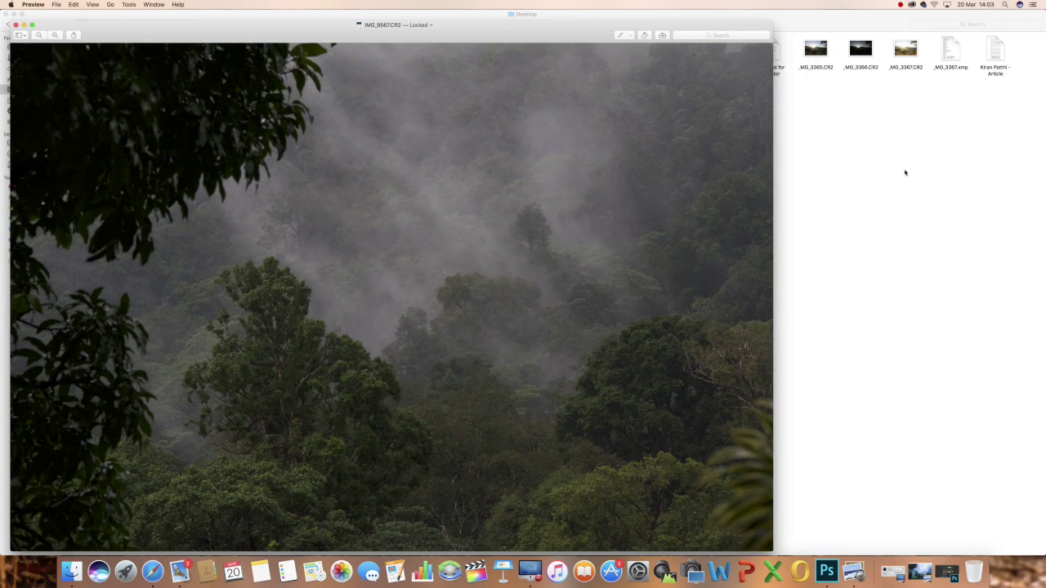
click(904, 172)
double_click(509, 94)
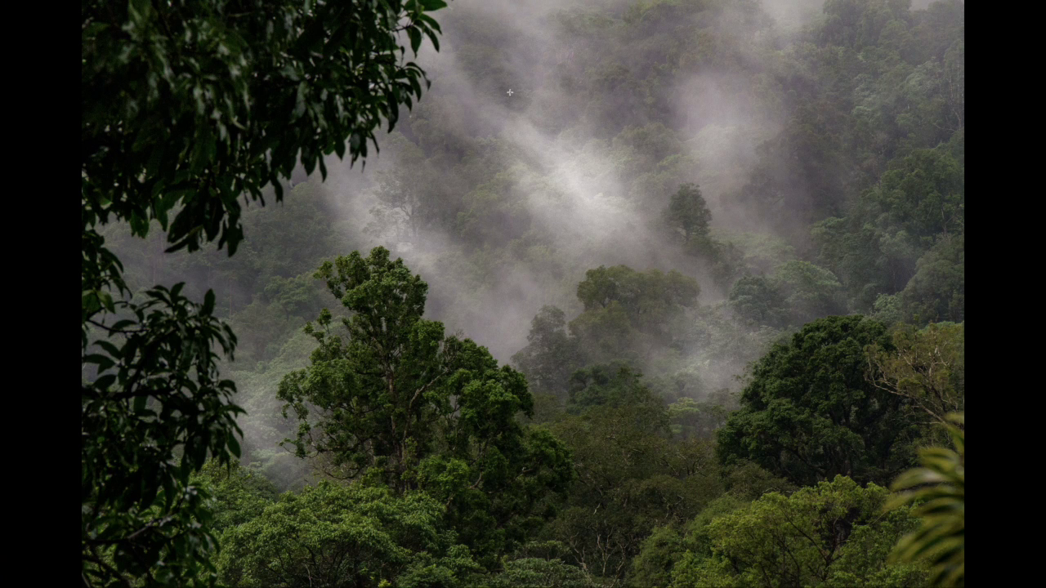